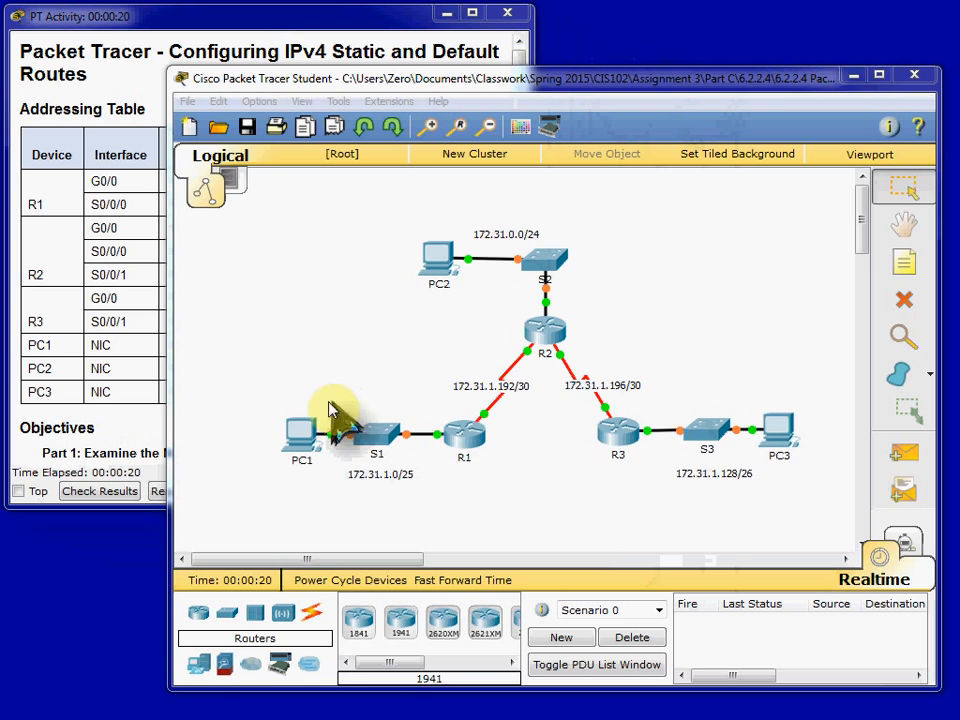
pyautogui.scroll(-3, 330, 400)
pyautogui.scroll(3, 300, 385)
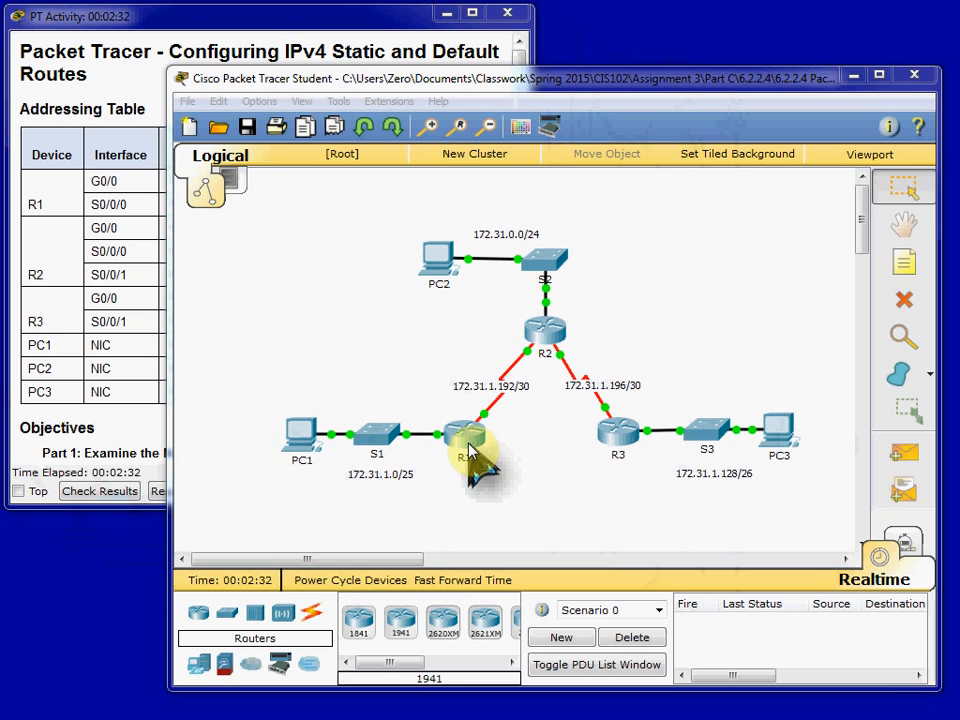
pyautogui.moveTo(527, 280); pyautogui.dragTo(557, 265)
pyautogui.click(686, 262)
pyautogui.click(648, 331)
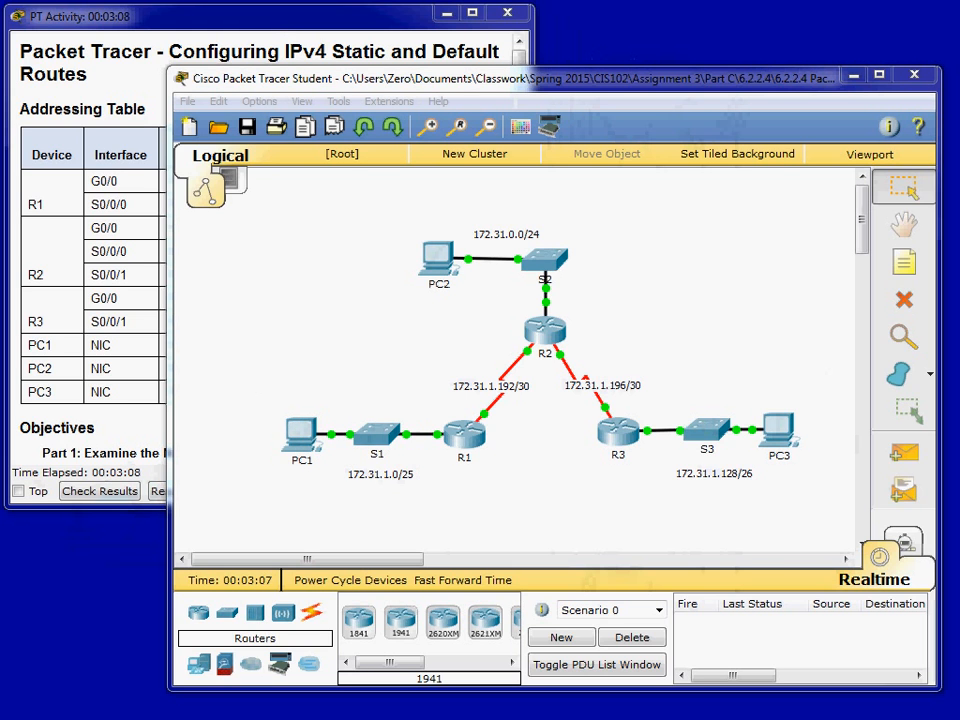
# - Open the command prompt on PC1, ping PC2 at 172.31.0.254 and check the replies
pyautogui.click(300, 435)
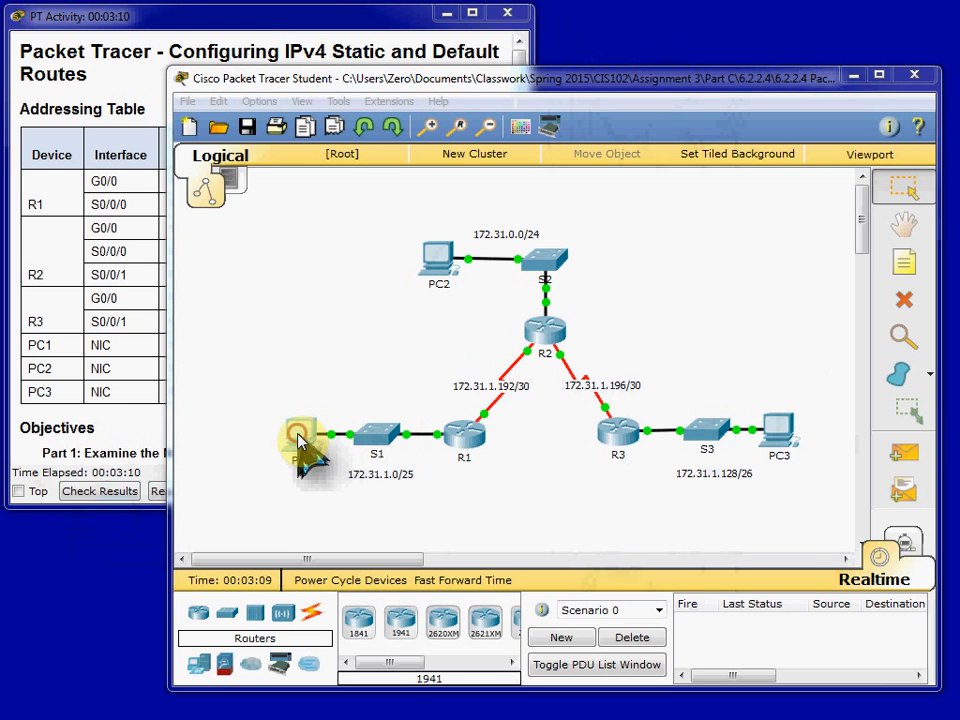
pyautogui.click(358, 149)
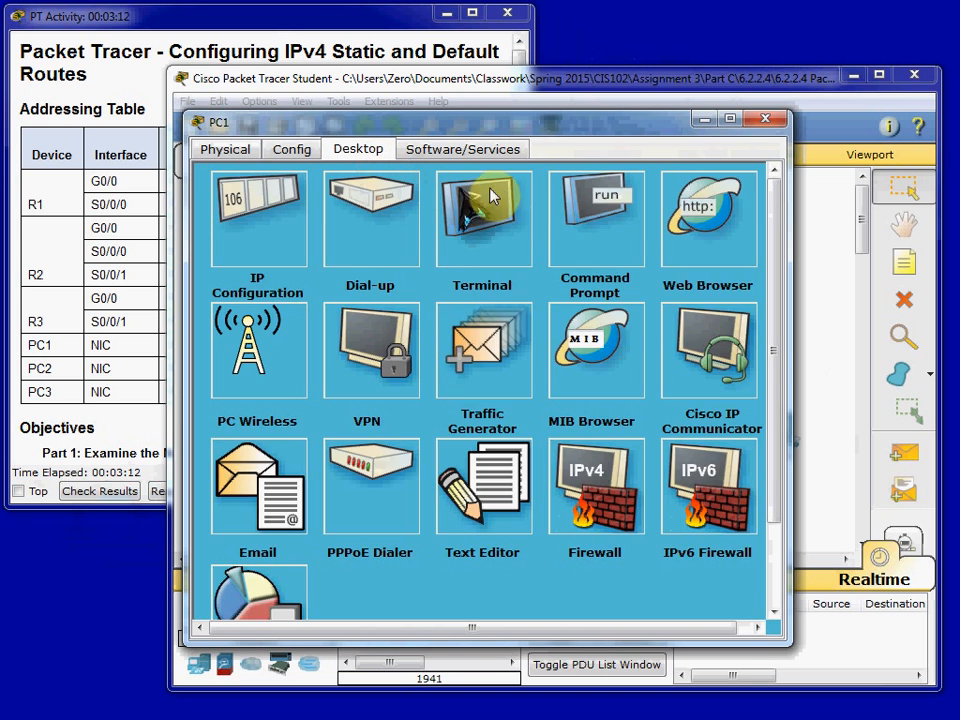
pyautogui.click(602, 216)
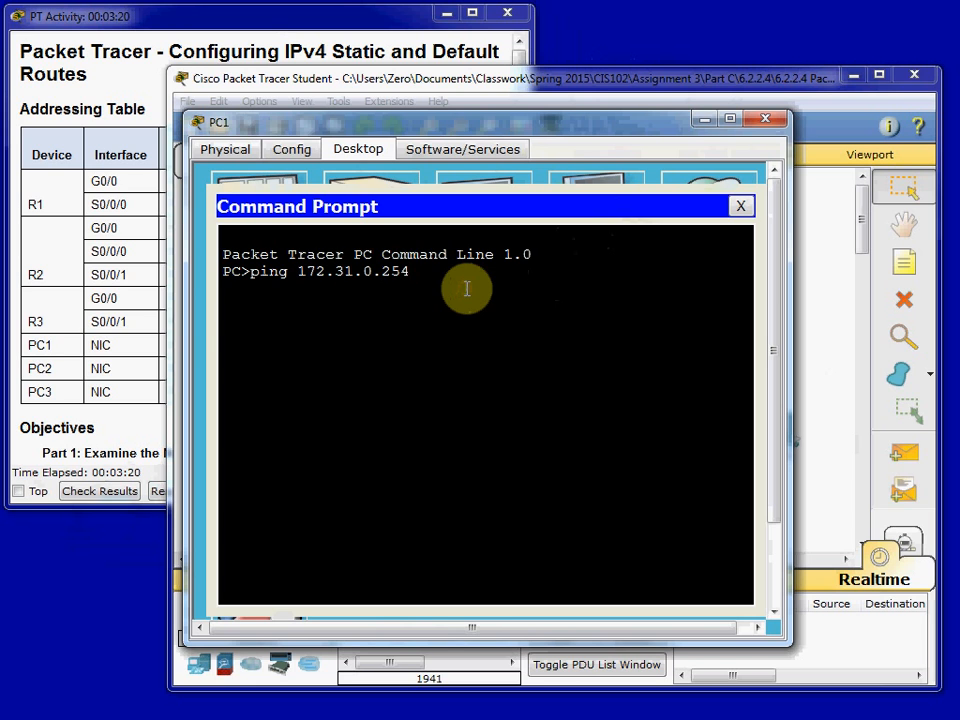
pyautogui.press('Return')
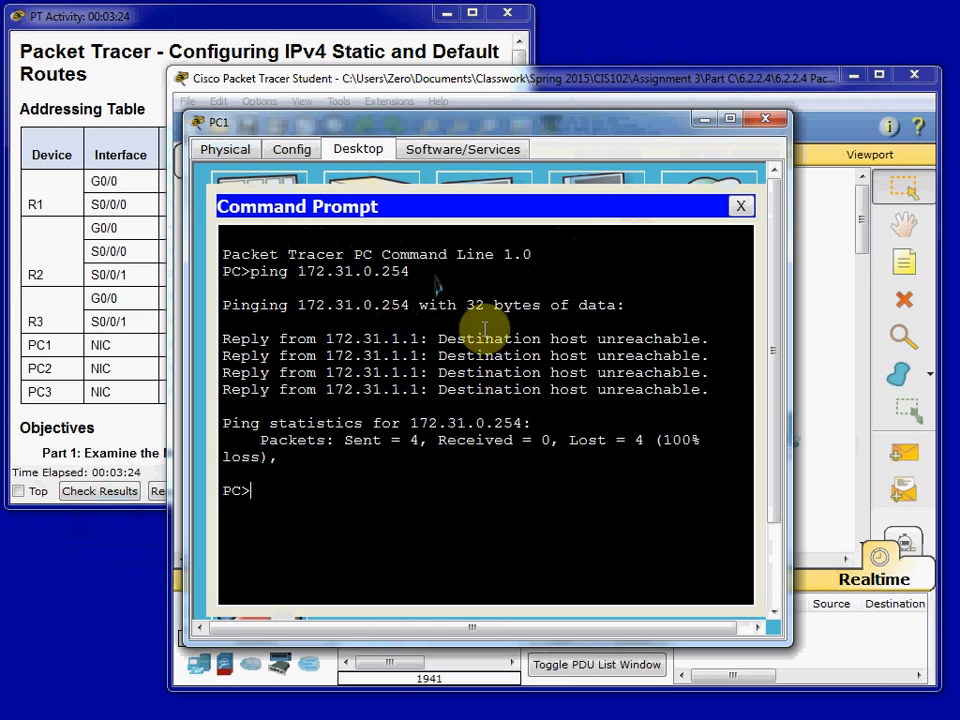
pyautogui.moveTo(441, 337); pyautogui.dragTo(645, 340)
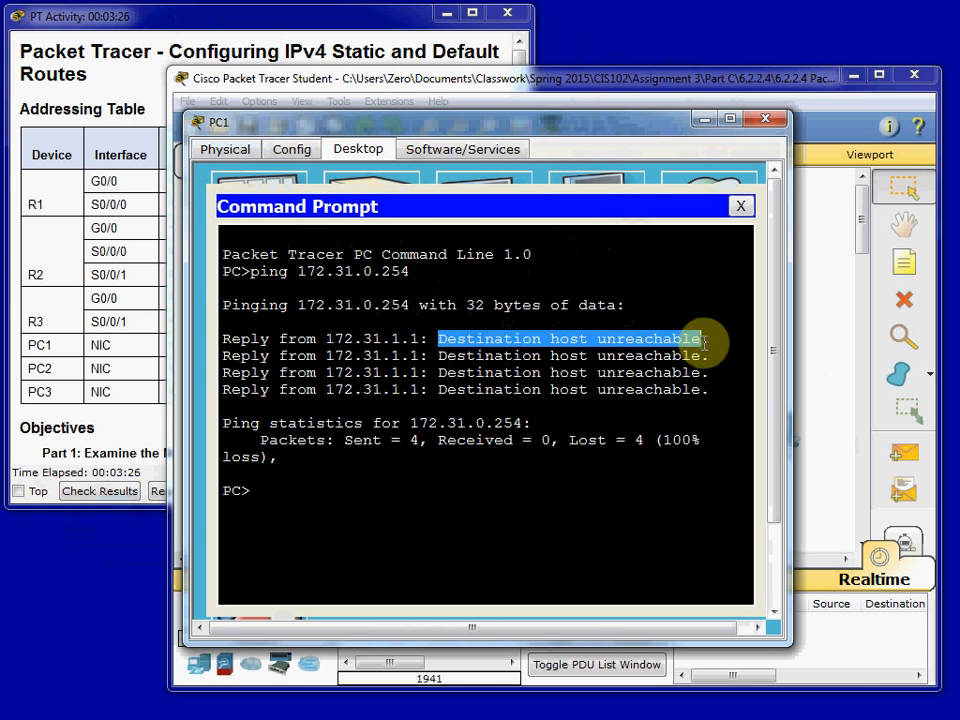
pyautogui.click(703, 379)
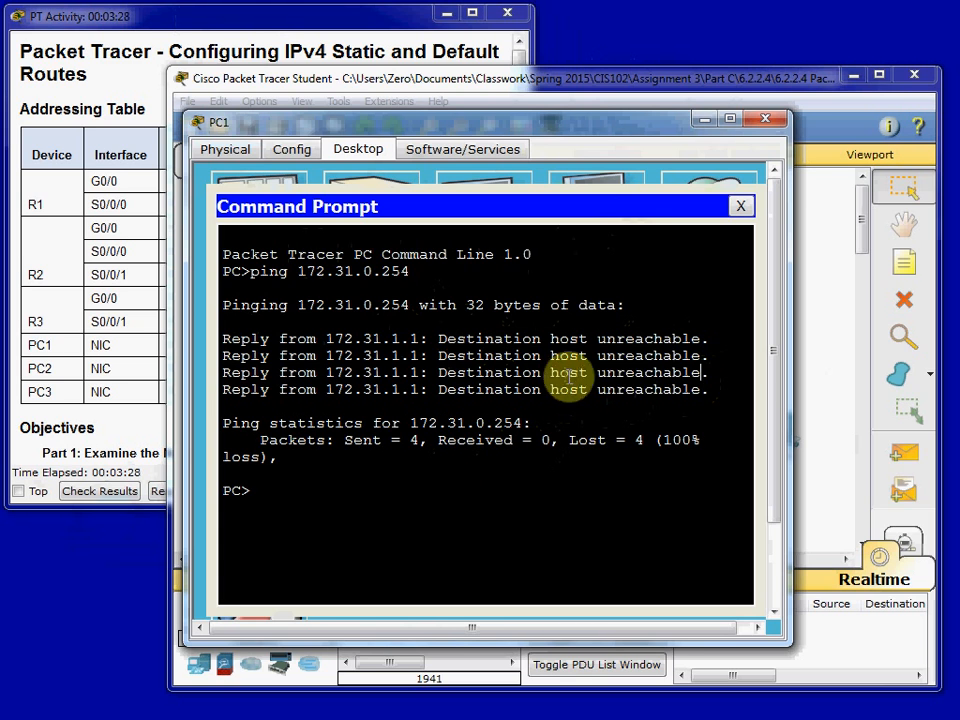
# - Ping PC3 at 172.31.1.190 from PC1, and close PC1's command prompt and device window
pyautogui.click(362, 482)
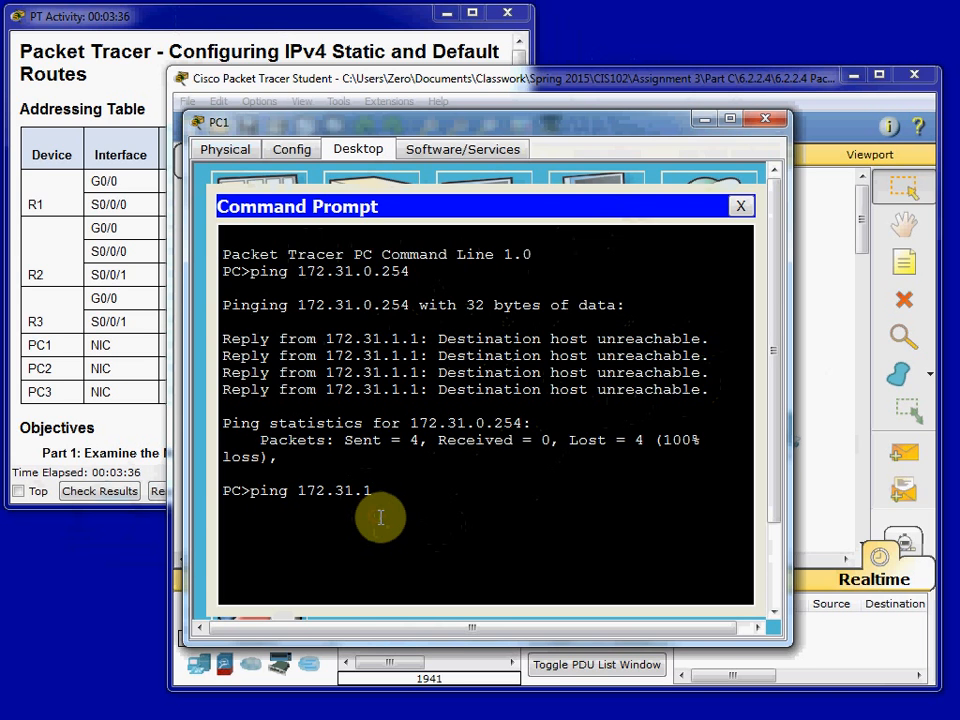
pyautogui.press('Return')
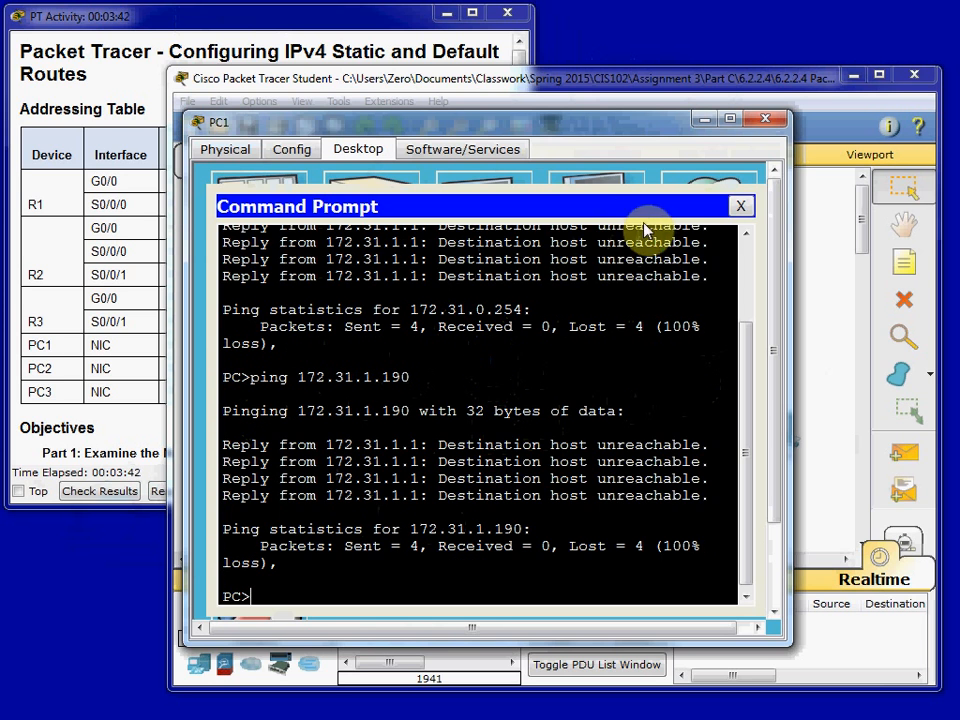
pyautogui.click(740, 206)
pyautogui.click(766, 122)
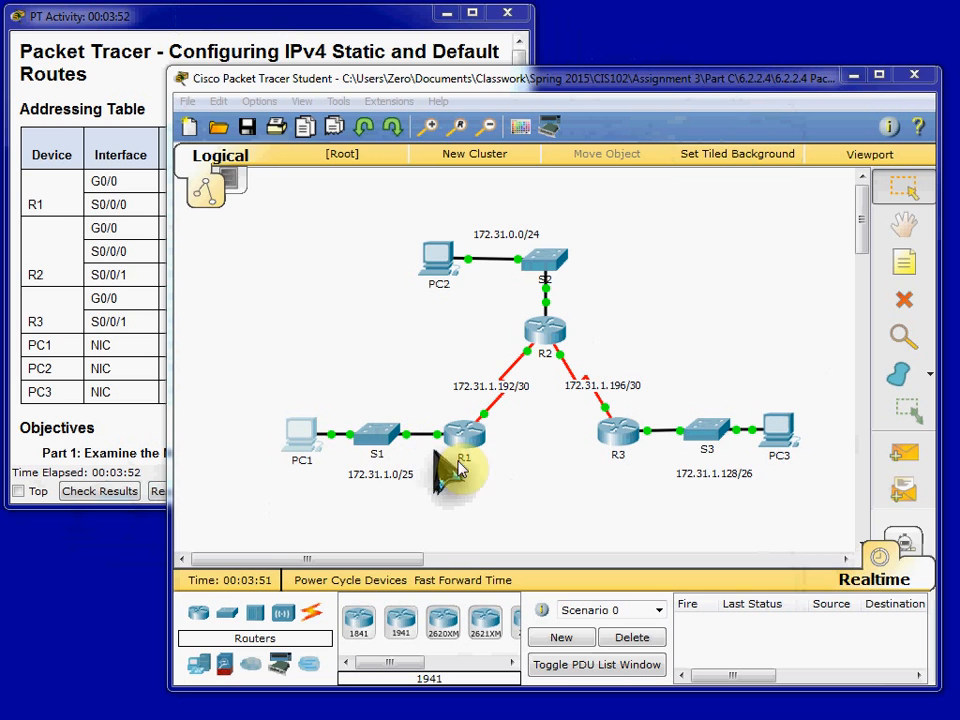
# - Open router R1's command line and enter global configuration mode with en and conf t
pyautogui.click(505, 487)
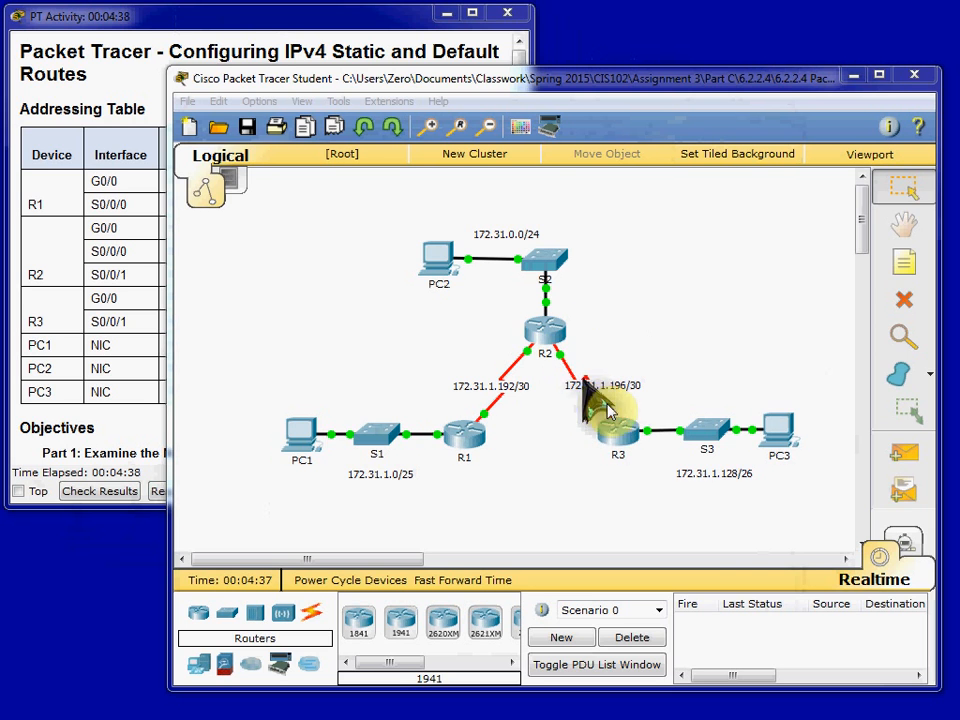
pyautogui.click(465, 440)
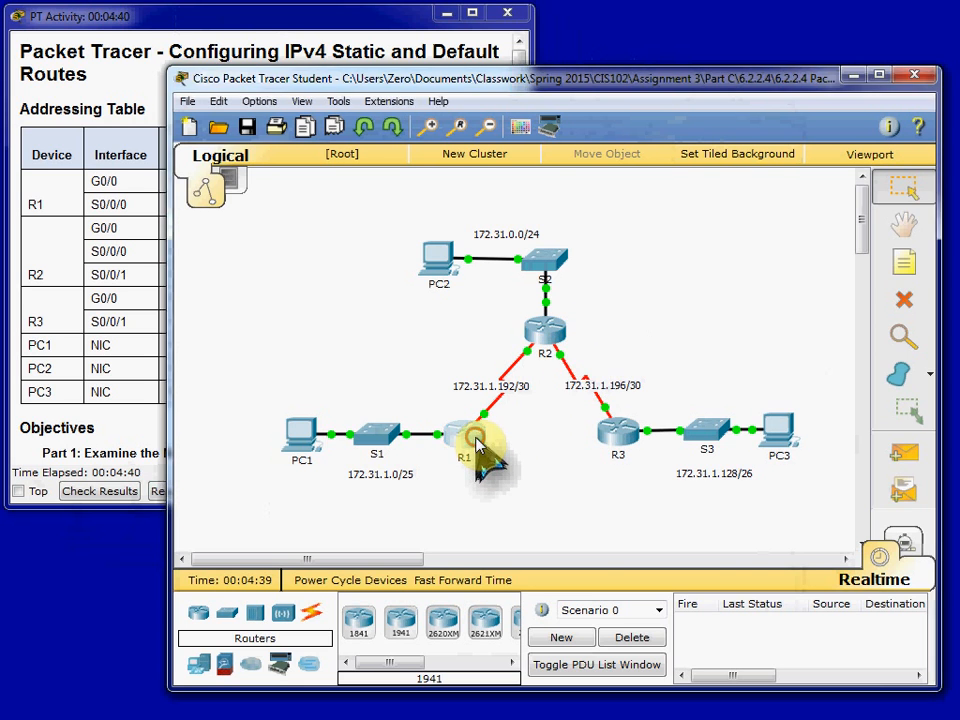
pyautogui.click(345, 150)
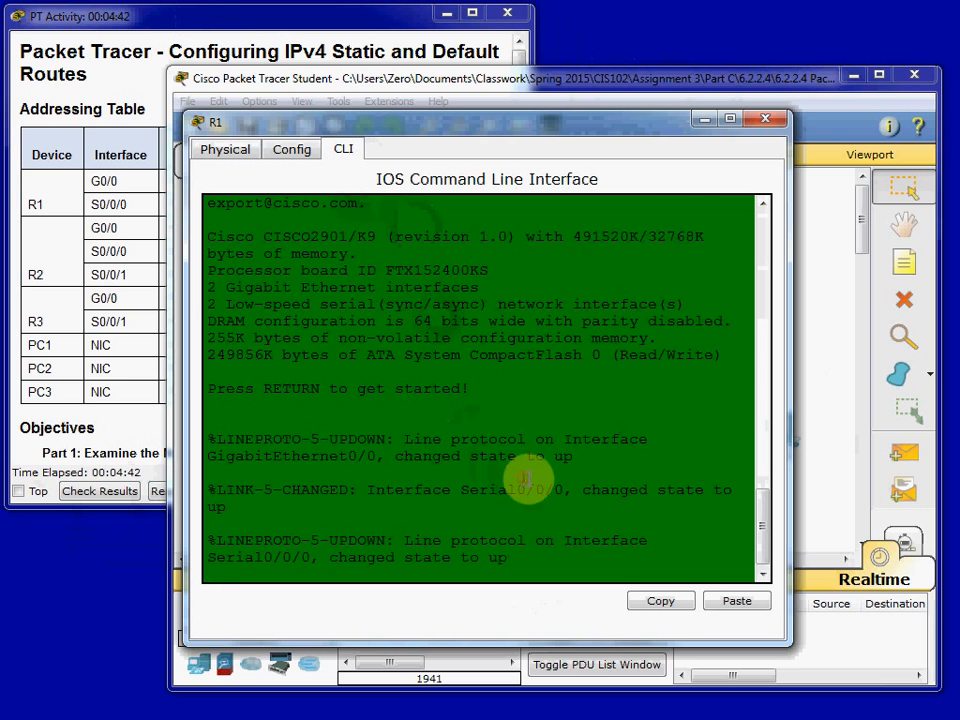
pyautogui.press('Return')
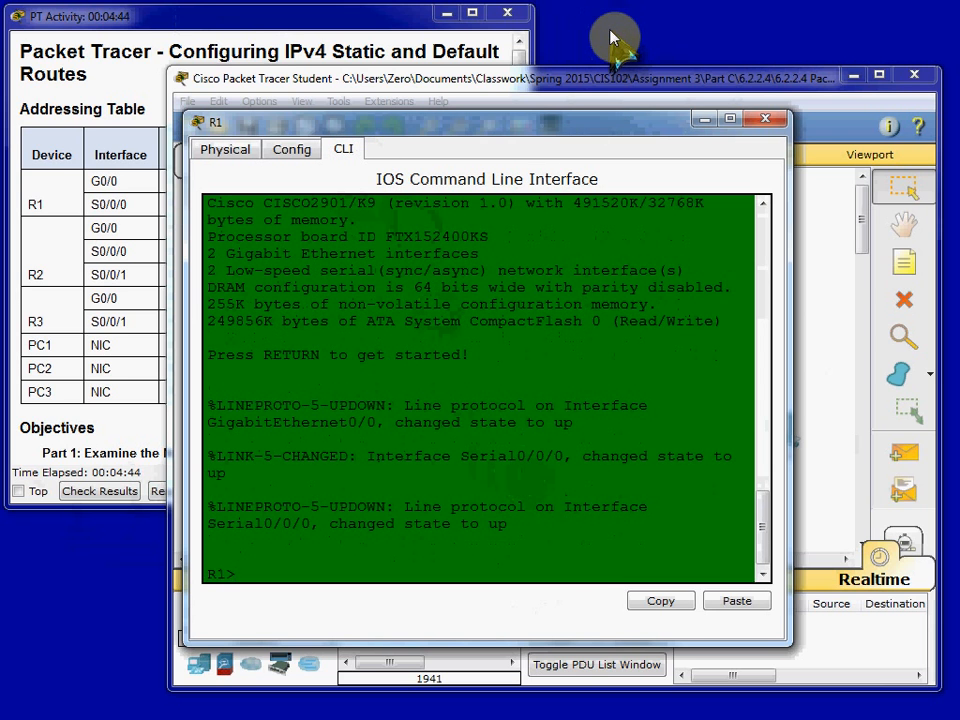
pyautogui.write('en')
pyautogui.press('Return')
pyautogui.write('conf t')
pyautogui.press('Return')
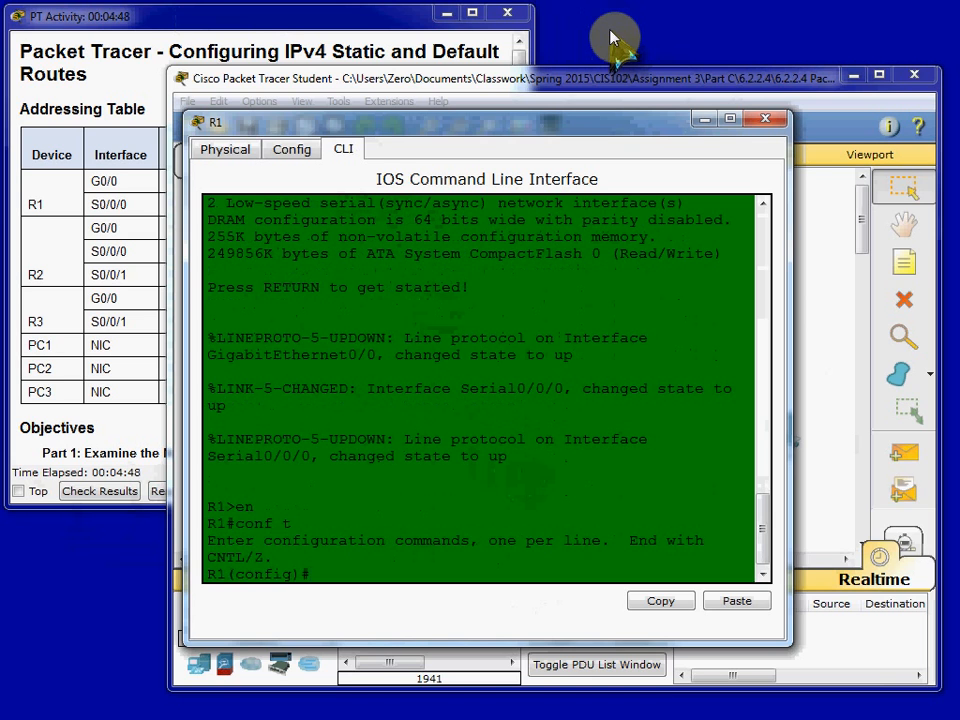
# - Add a static route on R1 to 172.31.0.0 with mask 255.255.255.0 through next hop 172.31.1.193
pyautogui.write('ip route 172.31.0')
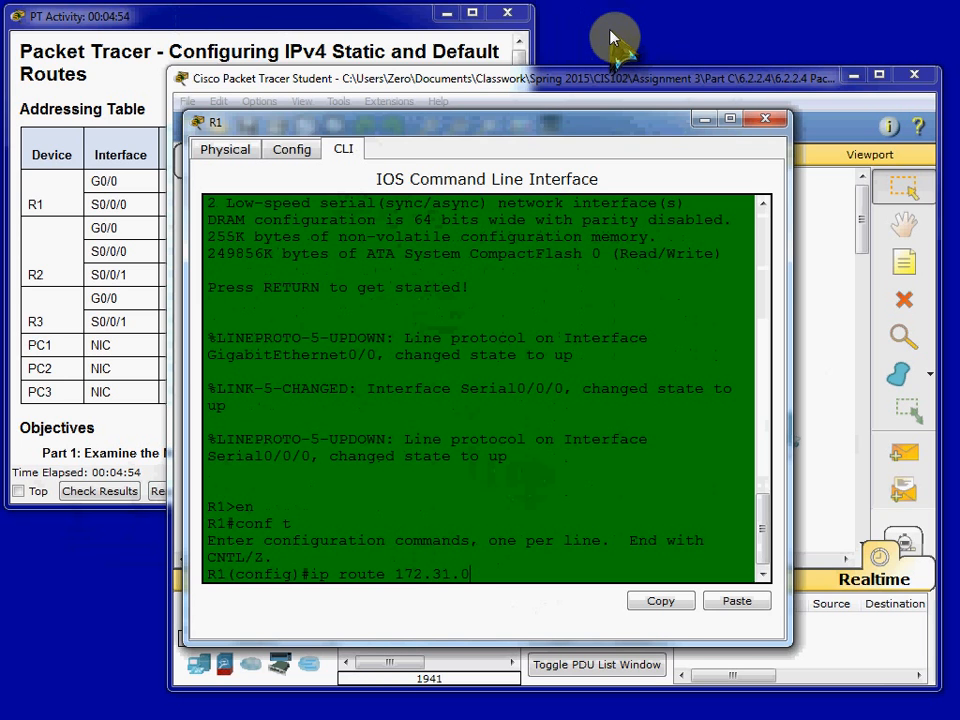
pyautogui.write('.0 255.255.255.0')
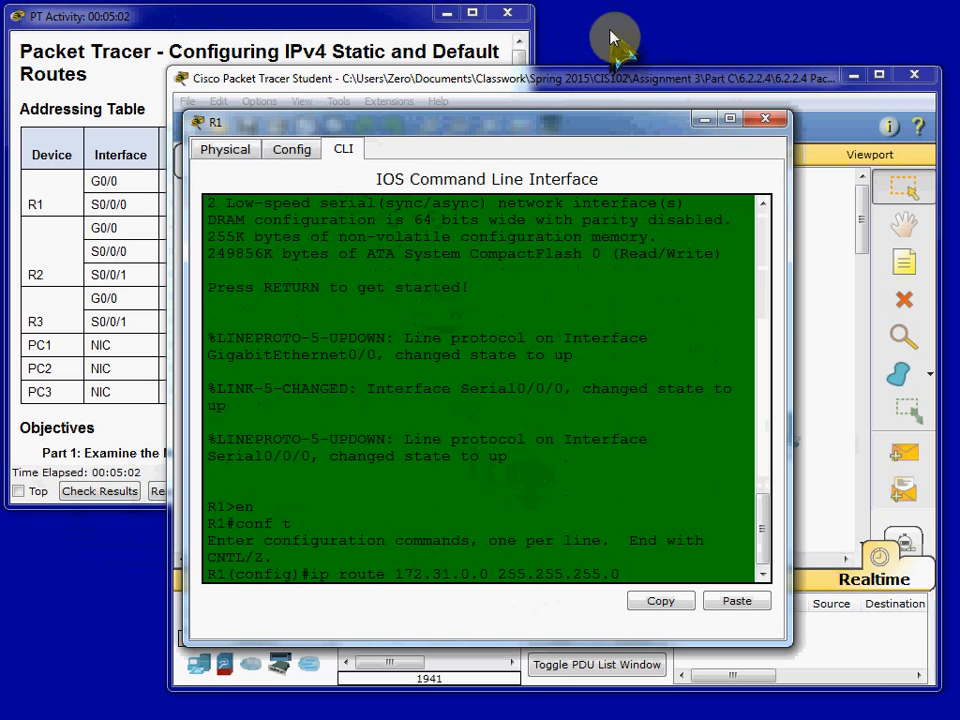
pyautogui.write(' 172.31.1.193')
pyautogui.press('Return')
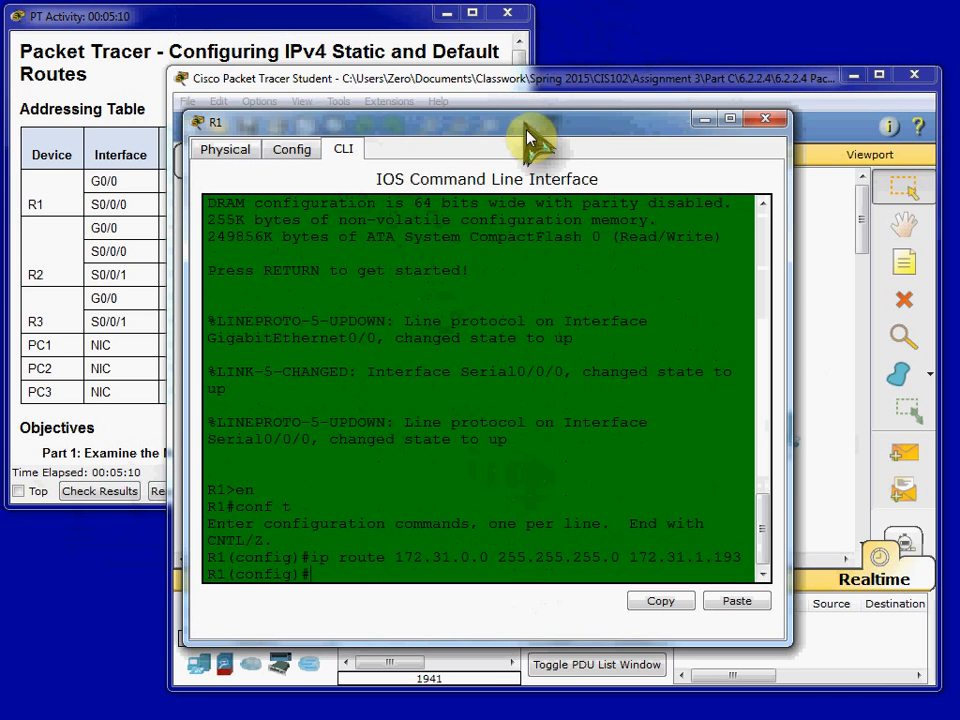
# - Check the topology for the next remote network and add a static route on R1 to 172.31.1.196 255.255.255.252 through 172.31.1.193
pyautogui.moveTo(526, 130); pyautogui.dragTo(532, 531)
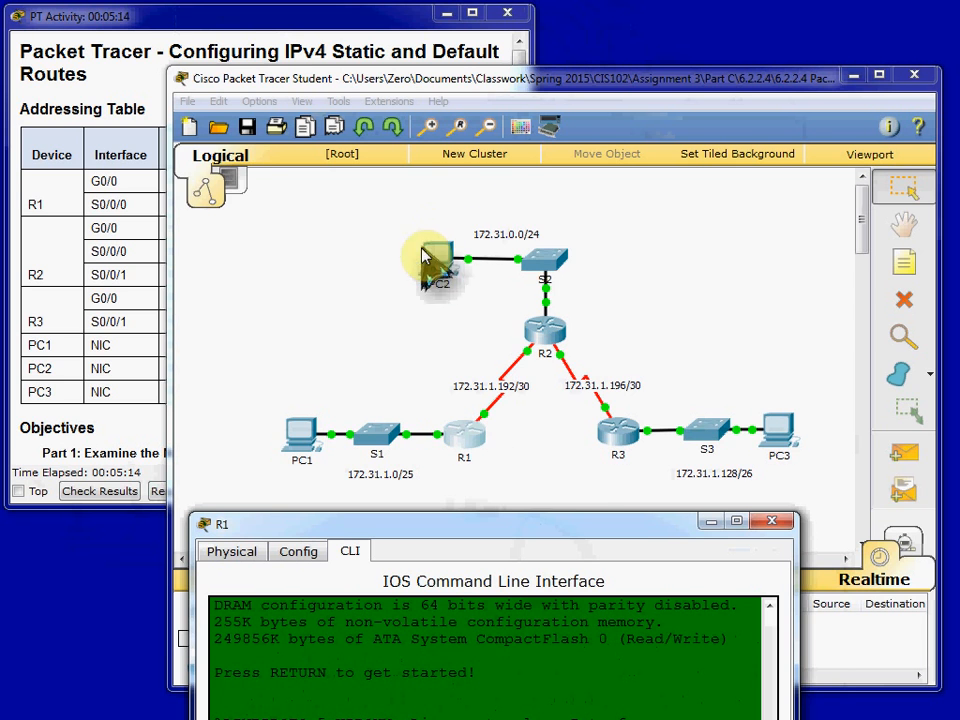
pyautogui.click(555, 528)
pyautogui.moveTo(555, 528); pyautogui.dragTo(561, 146)
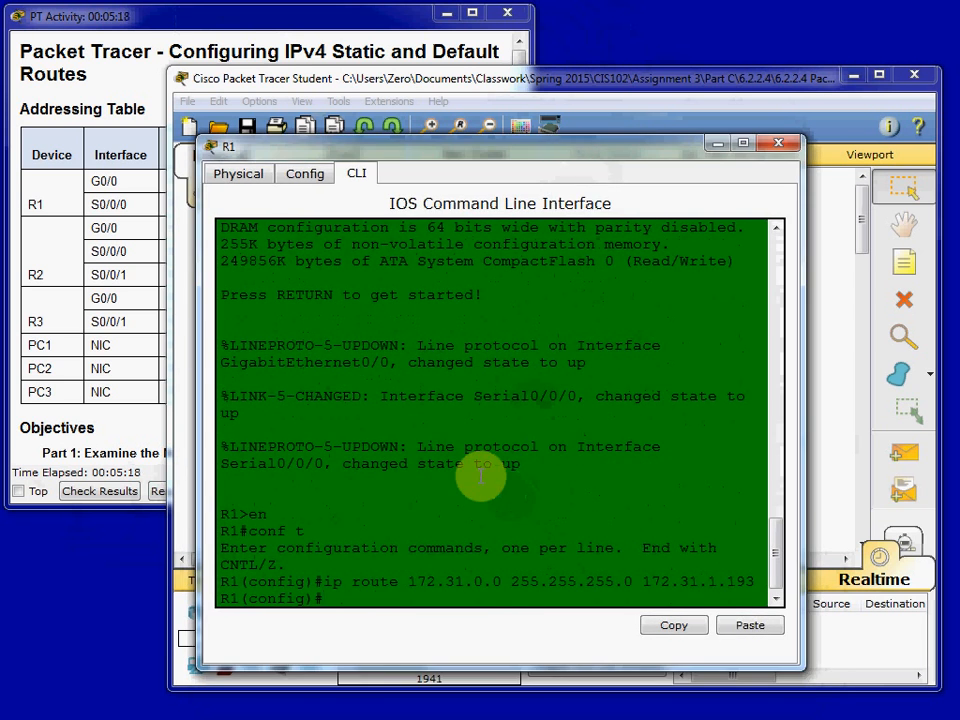
pyautogui.write('172')
pyautogui.press('BackSpace')
pyautogui.press('BackSpace')
pyautogui.write('ip route 172.31.1.196 255.2')
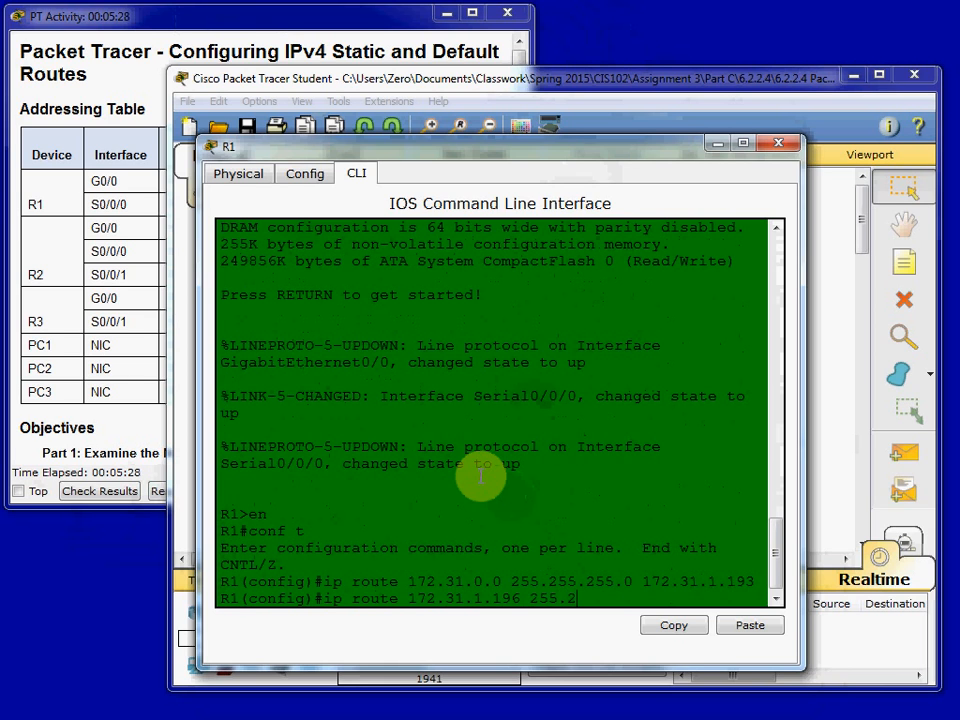
pyautogui.write('55.255.252')
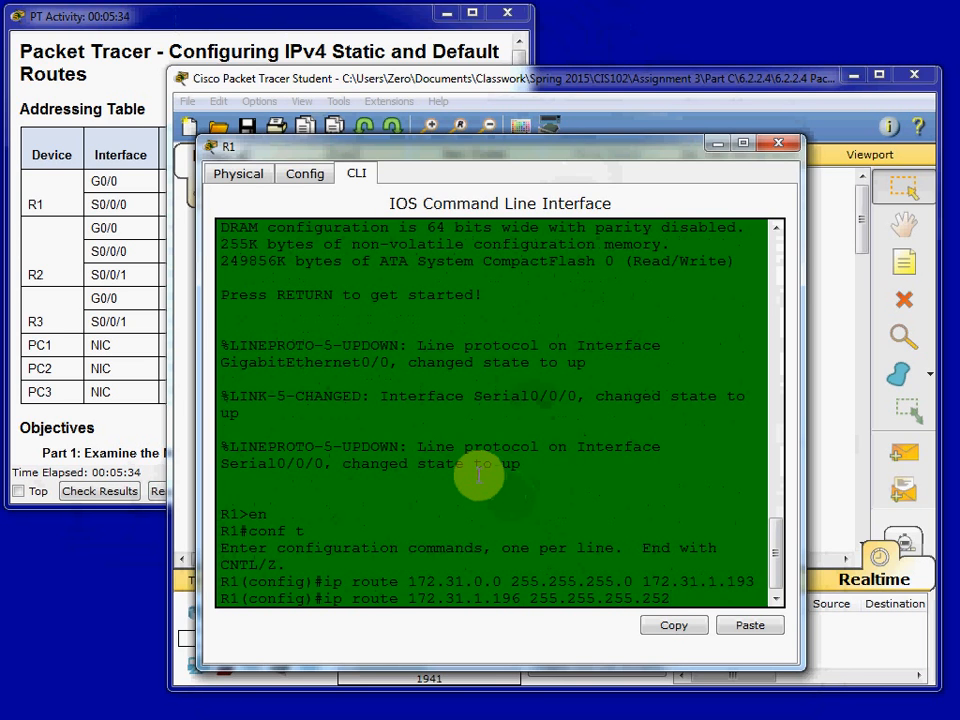
pyautogui.write(' 172.31.1.193')
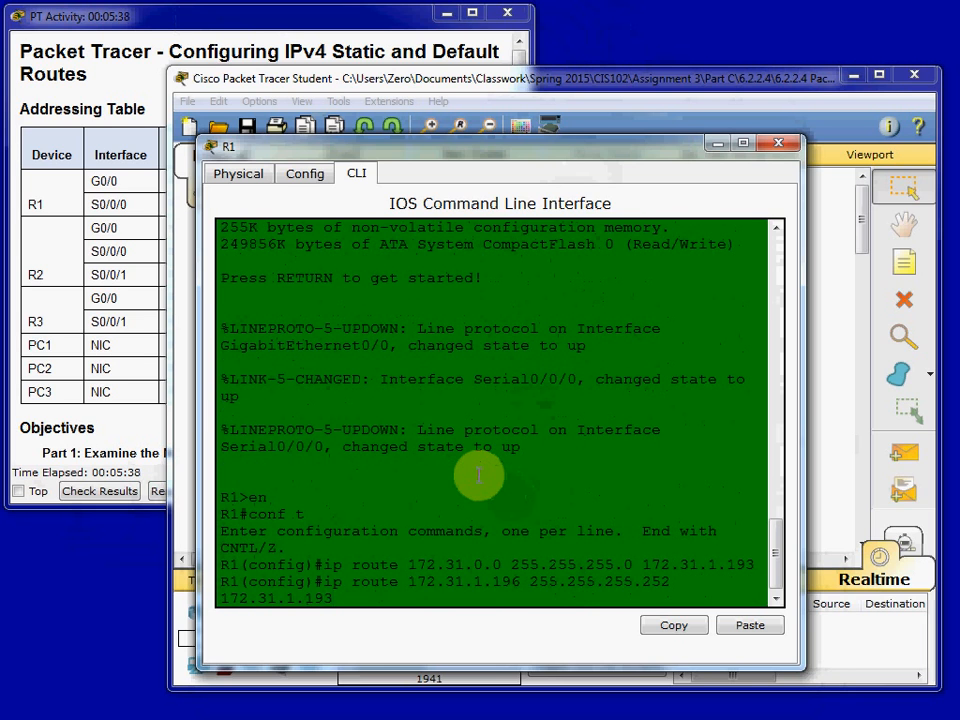
pyautogui.press('Return')
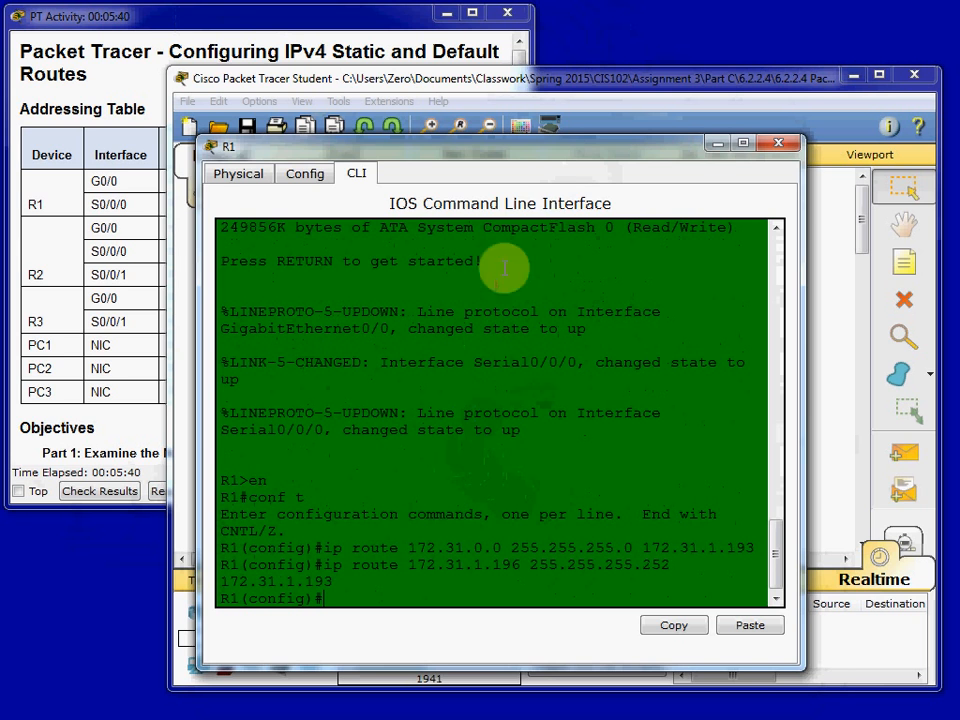
# - Add a static route on R1 to 172.31.1.128 with mask 255.255.255.192 through 172.31.1.193, and close R1's window
pyautogui.moveTo(536, 146); pyautogui.dragTo(250, 512)
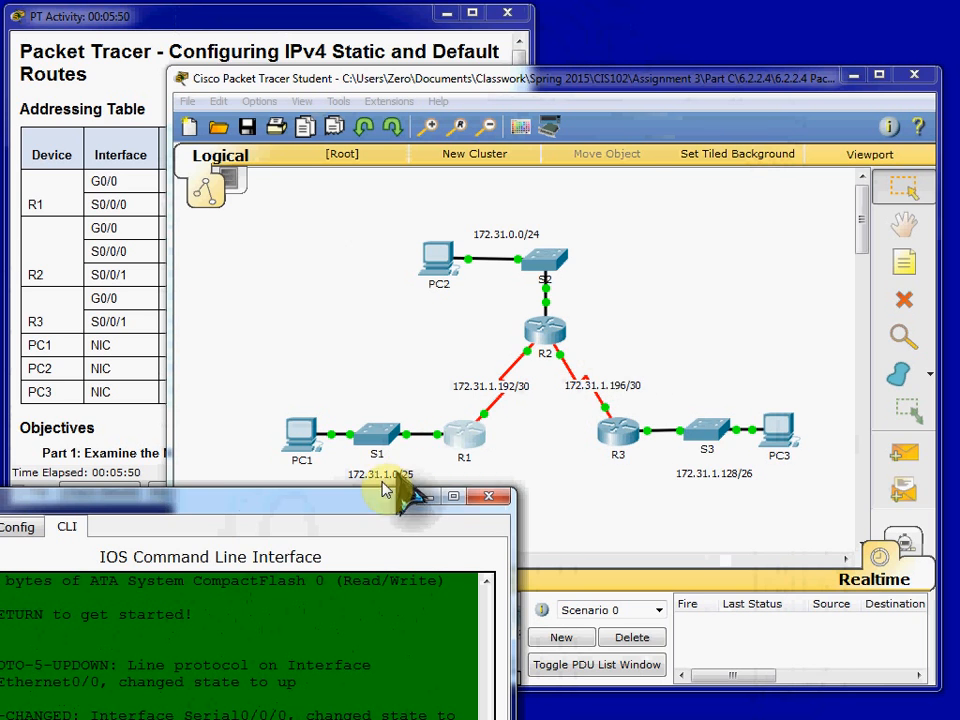
pyautogui.moveTo(340, 503); pyautogui.dragTo(565, 112)
pyautogui.write('ip route 1')
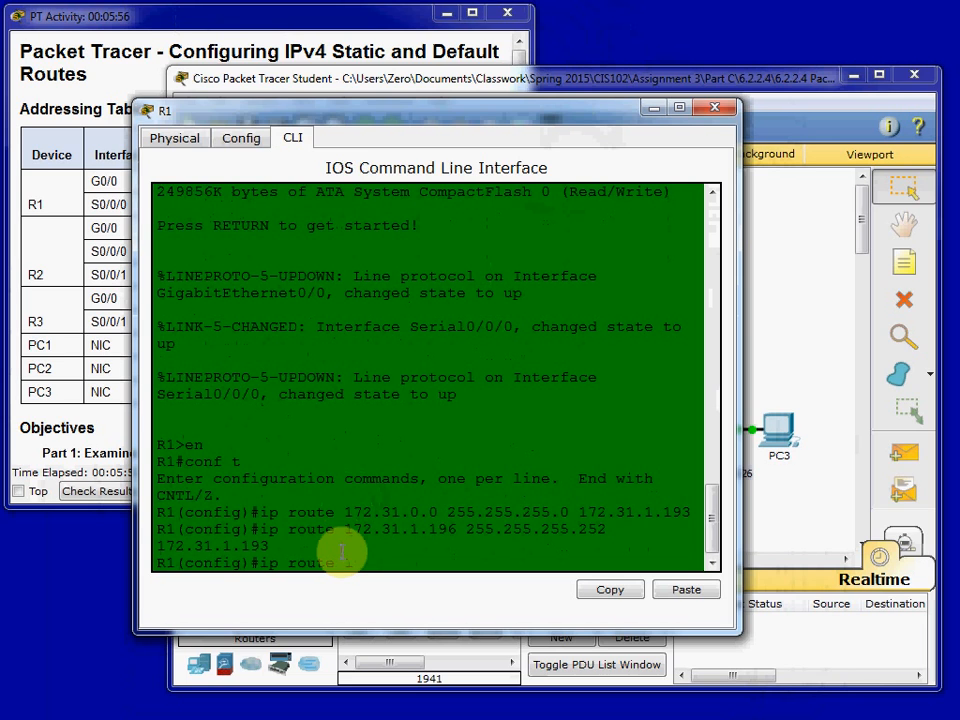
pyautogui.write('72.31.1.128 255.255.255.192')
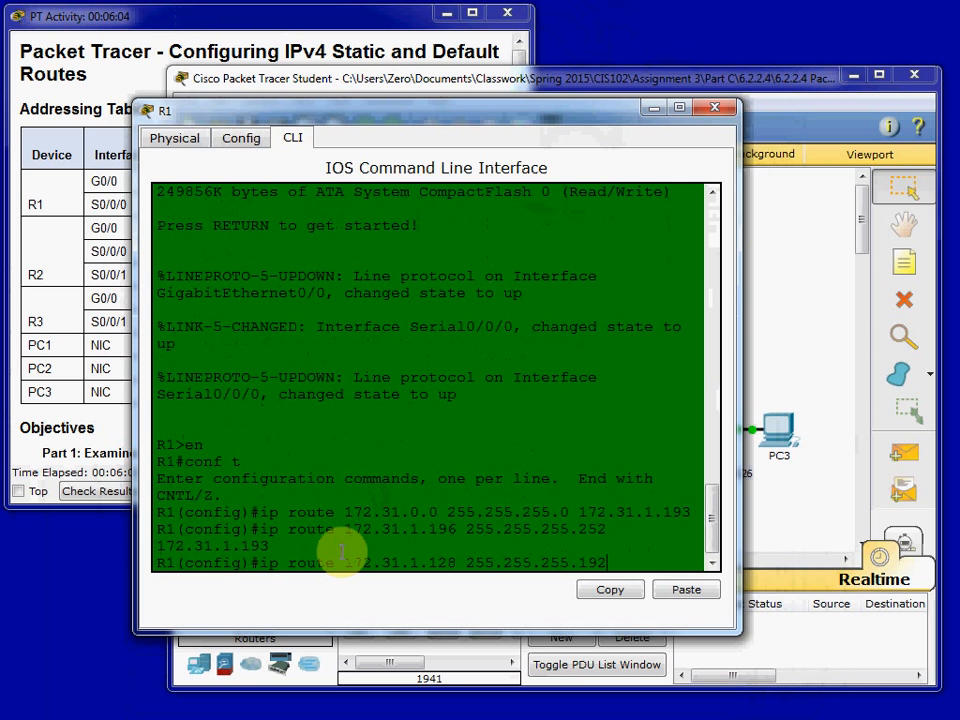
pyautogui.write(' 172.31.1.193')
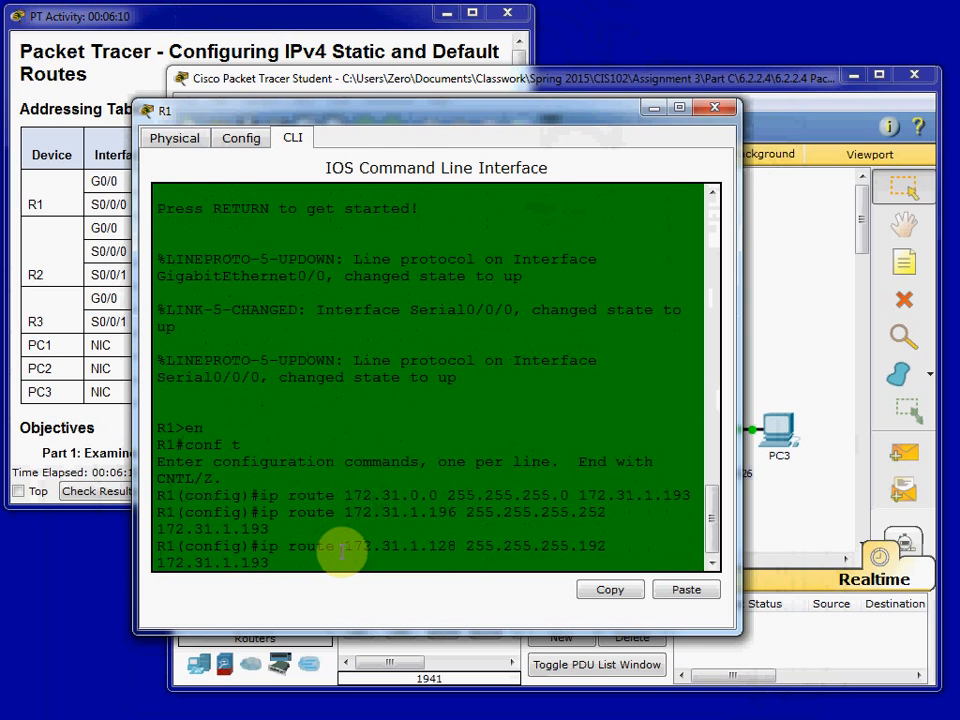
pyautogui.press('Return')
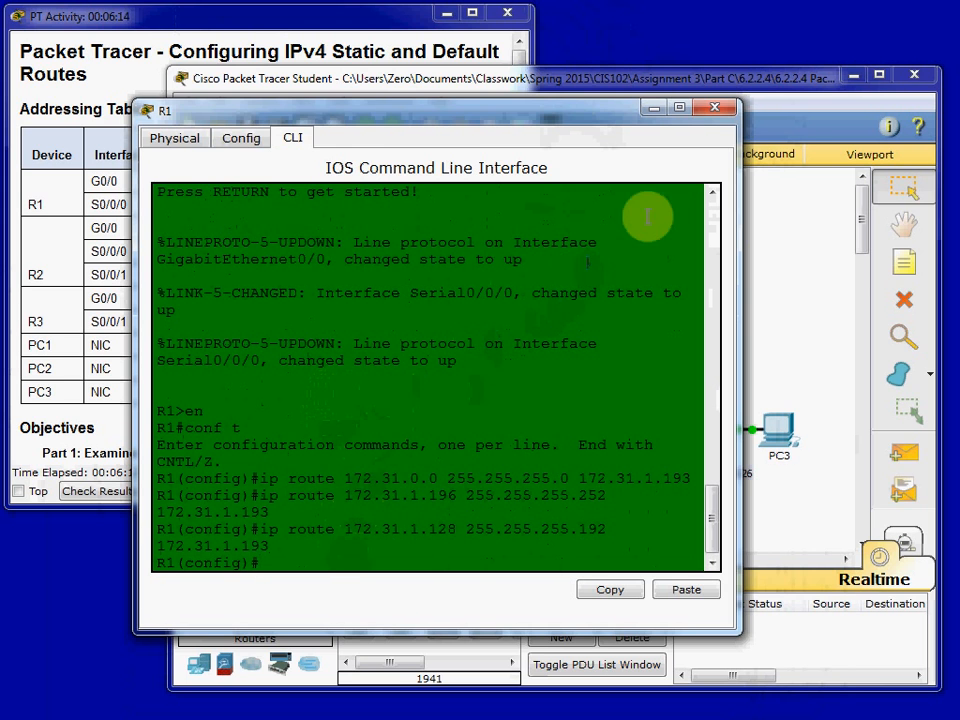
pyautogui.click(710, 108)
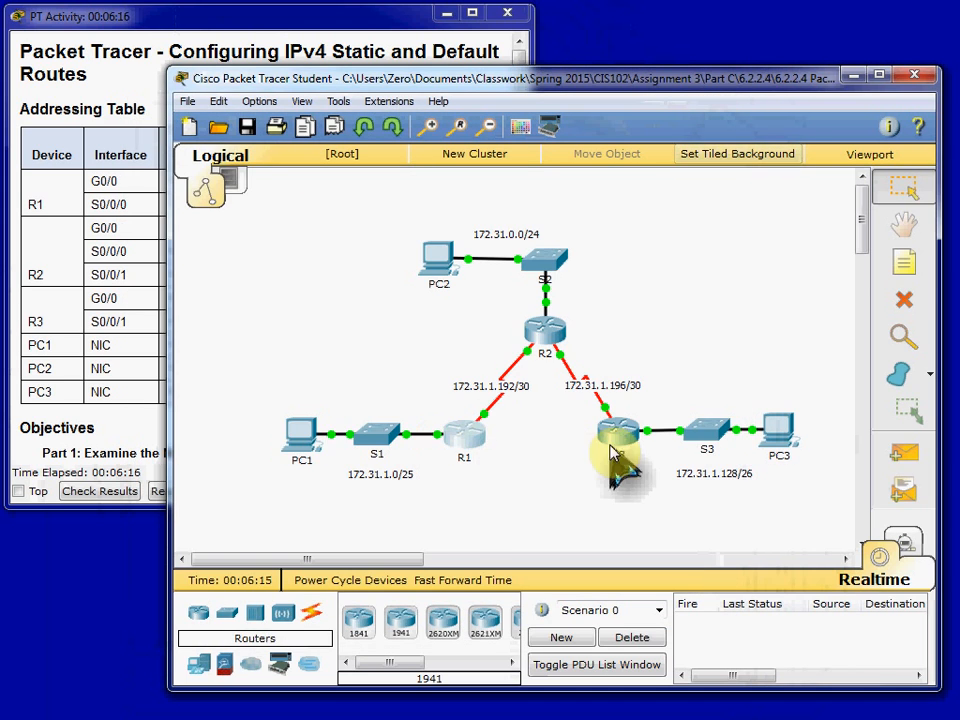
# - Reopen PC1's command prompt and repeat the ping to PC2 at 172.31.0.254
pyautogui.moveTo(760, 470)
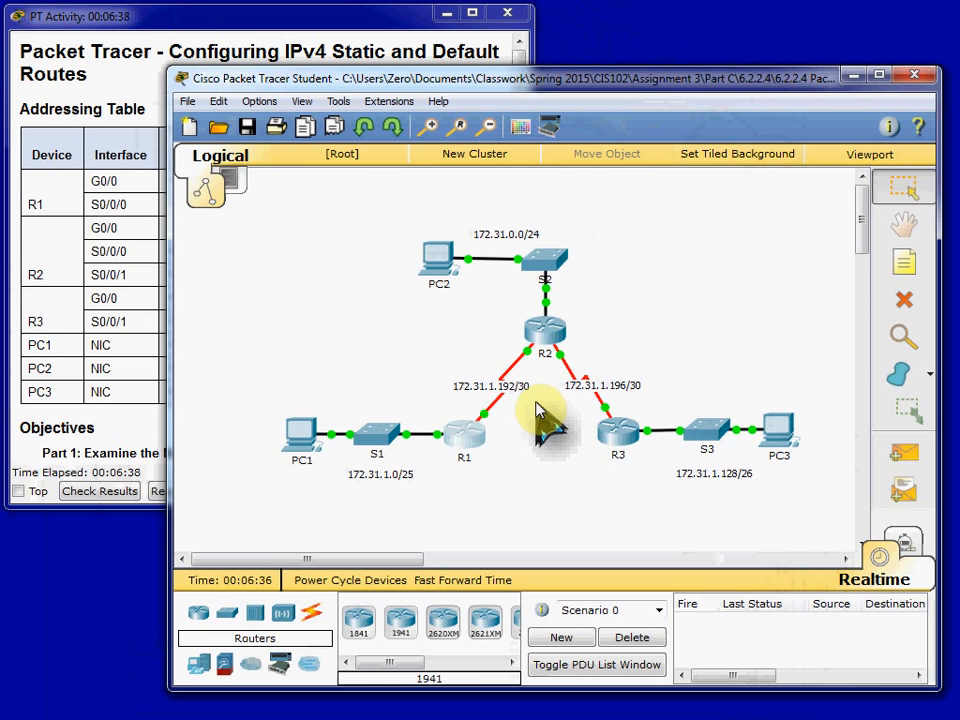
pyautogui.moveTo(553, 335)
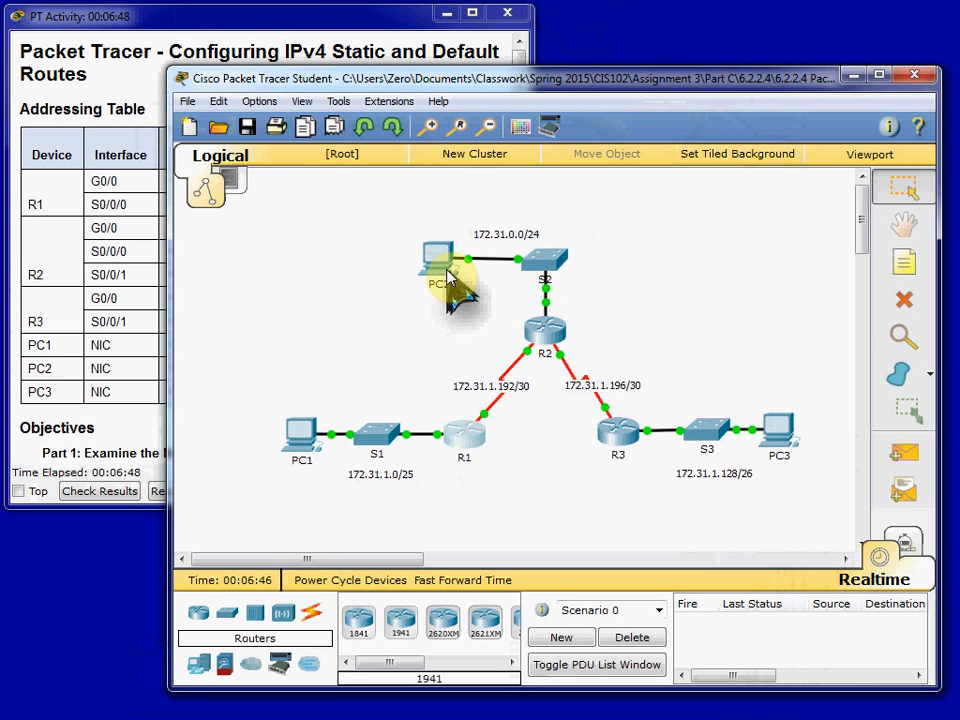
pyautogui.click(294, 439)
pyautogui.click(582, 288)
pyautogui.press('Up')
pyautogui.press('Up')
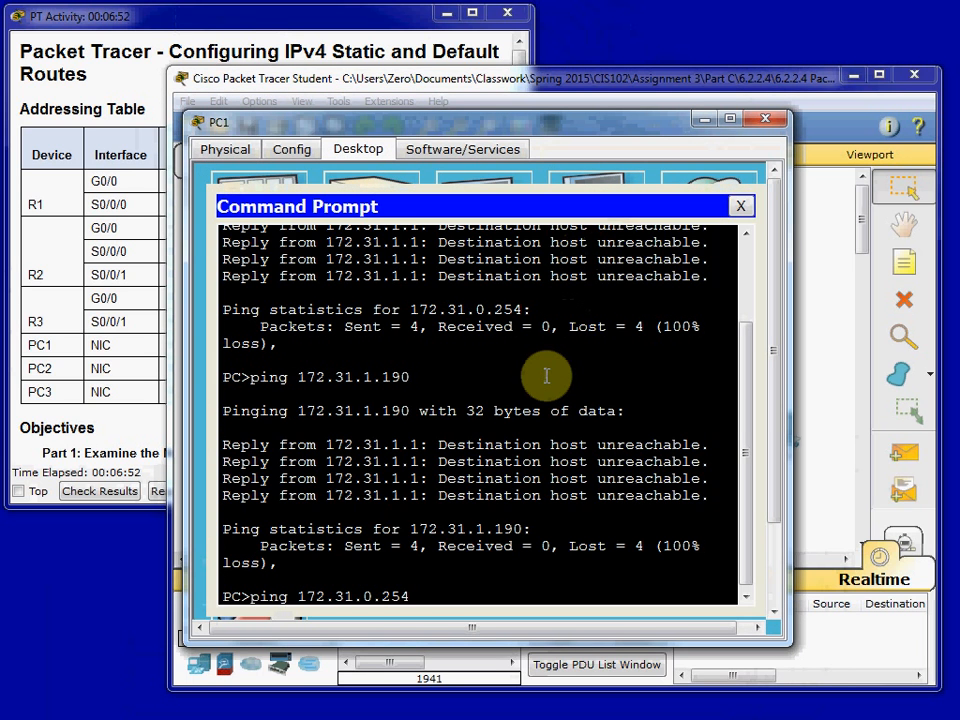
pyautogui.press('Return')
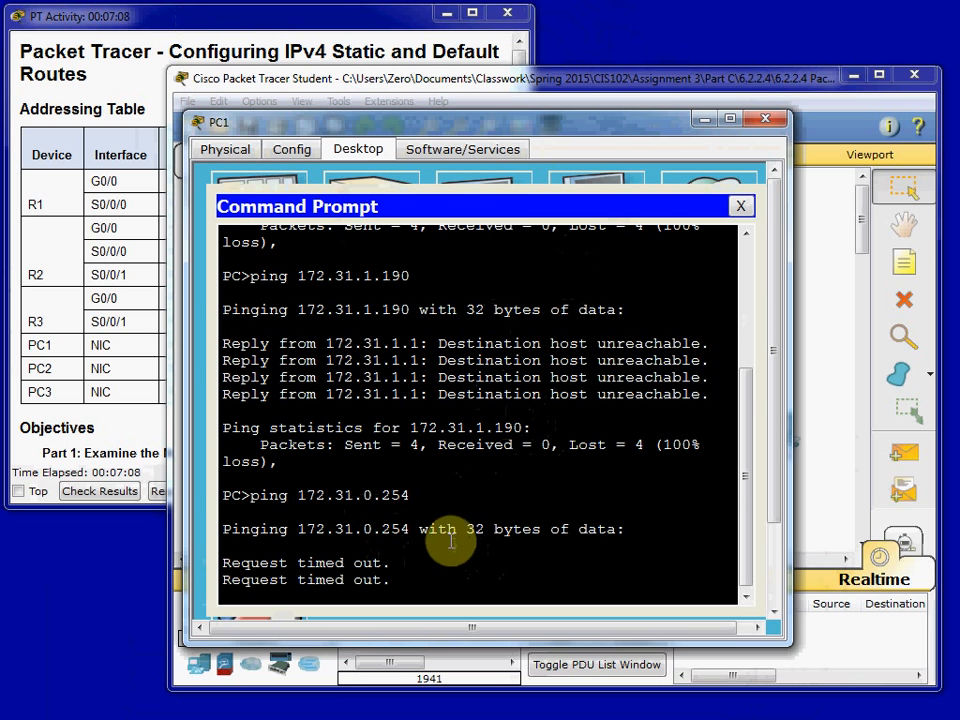
# - Stop the running ping on PC1, repeat the ping to PC3 at 172.31.1.190, and close PC1's window
pyautogui.hotkey('ctrl', 'c')
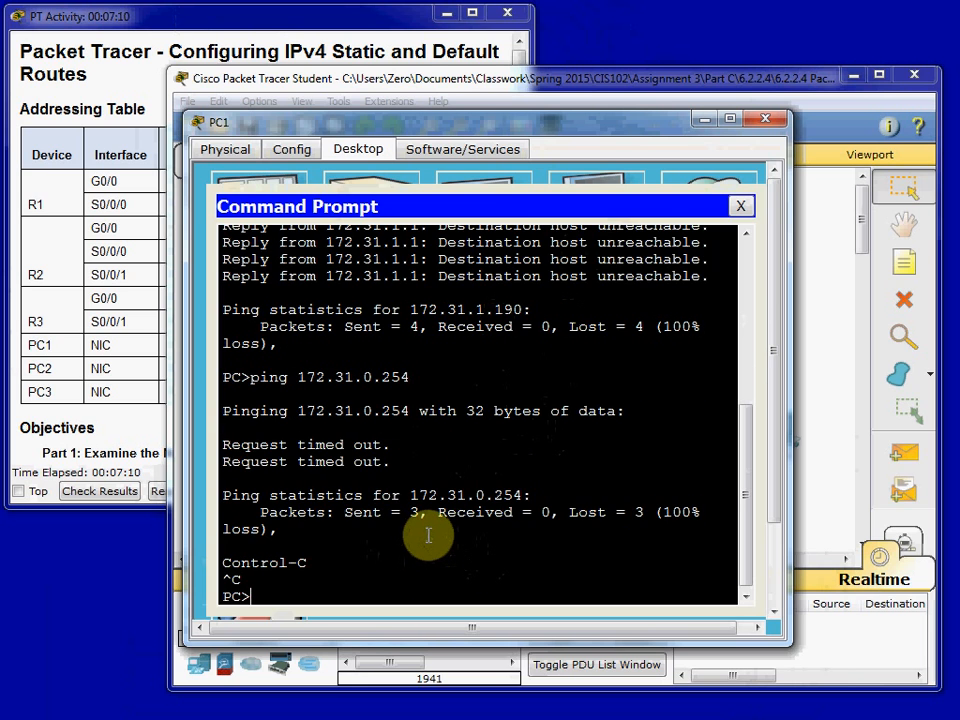
pyautogui.press('Up')
pyautogui.press('Up')
pyautogui.press('Return')
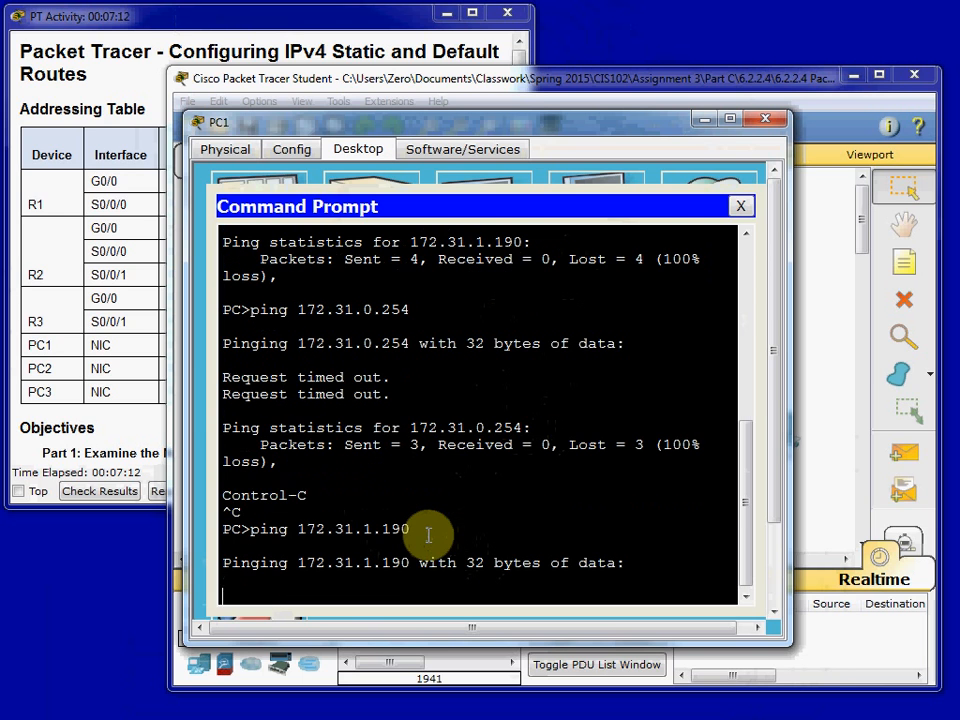
pyautogui.moveTo(399, 392); pyautogui.dragTo(245, 380)
pyautogui.click(413, 403)
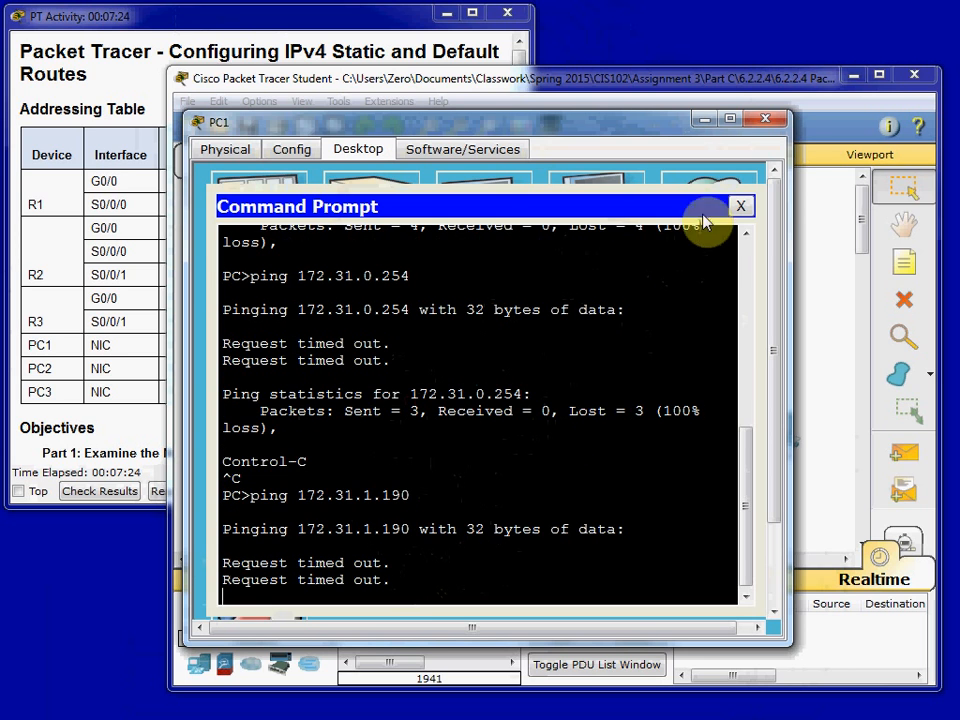
pyautogui.click(741, 206)
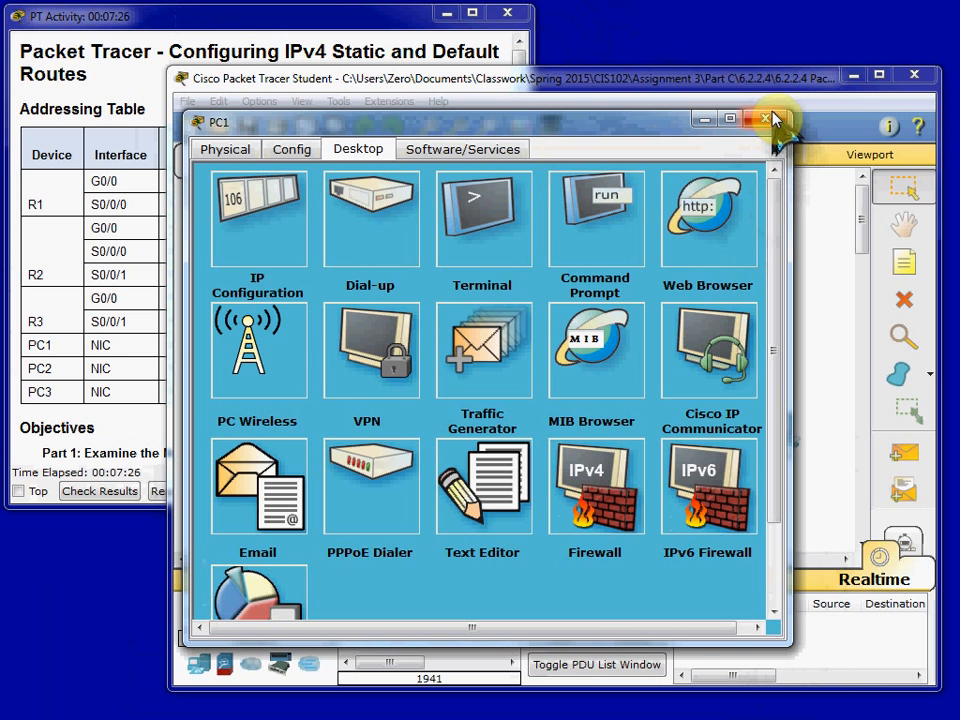
pyautogui.click(775, 119)
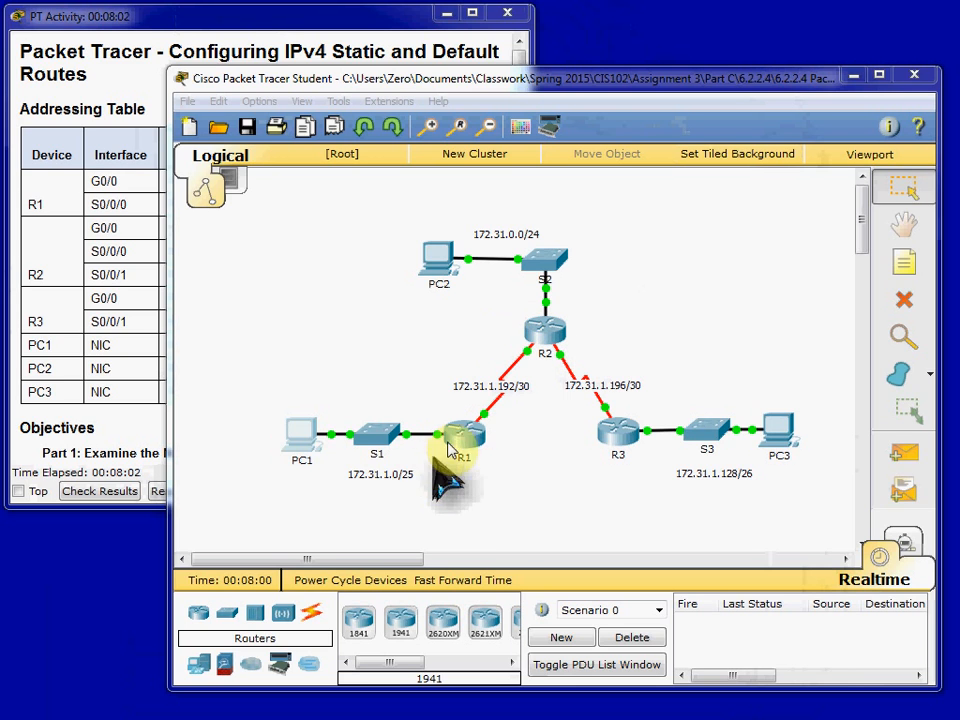
# - Leave R1 as it is, open R2's command line and enter global configuration mode
pyautogui.click(466, 440)
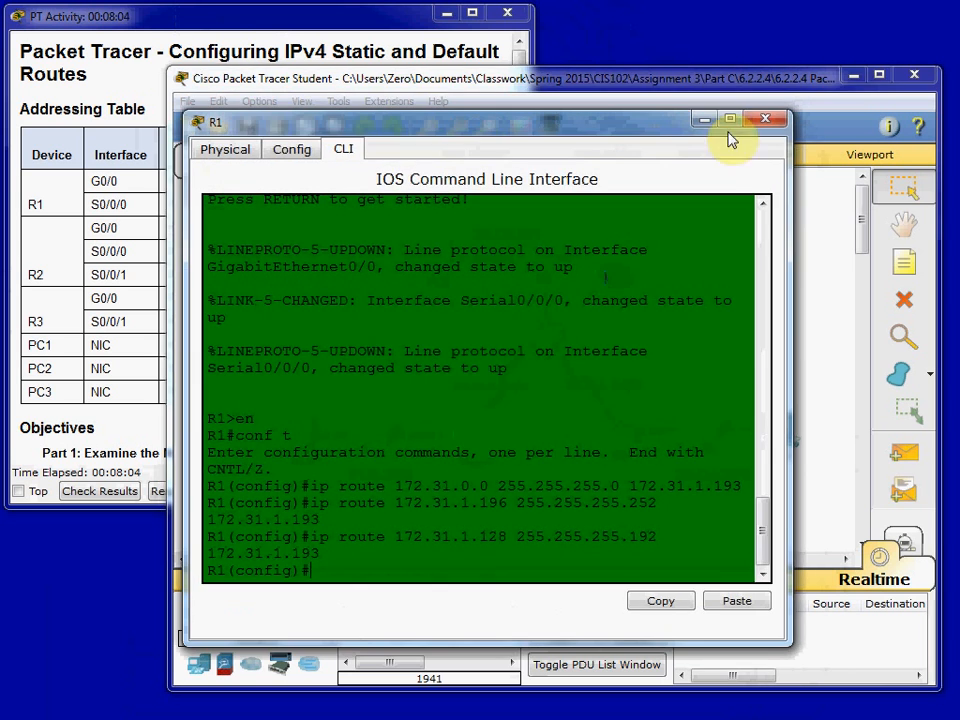
pyautogui.click(758, 120)
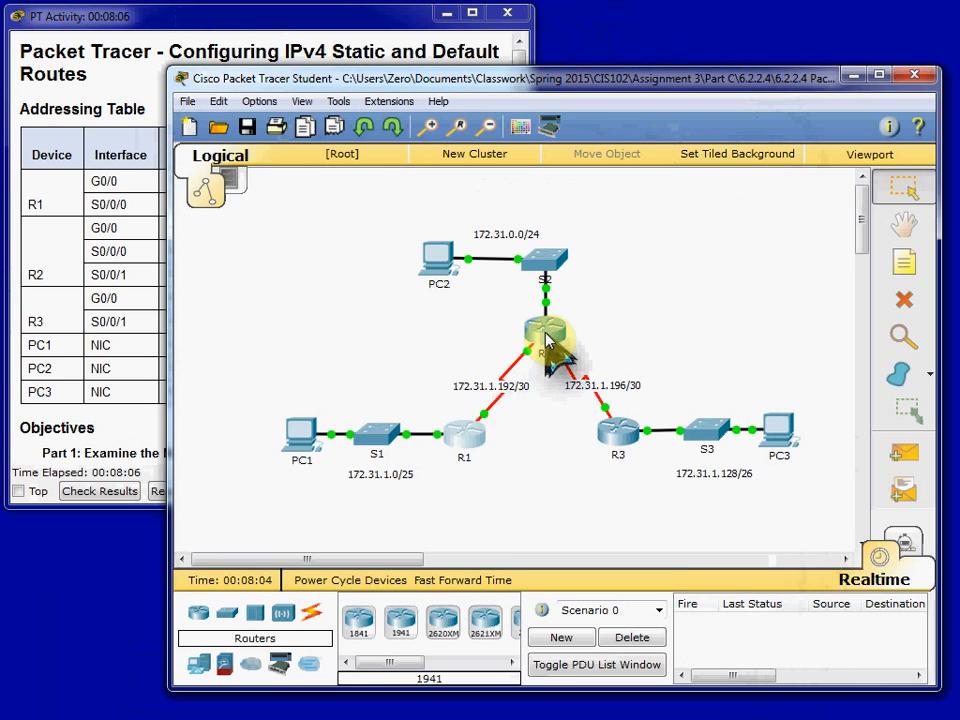
pyautogui.moveTo(547, 342)
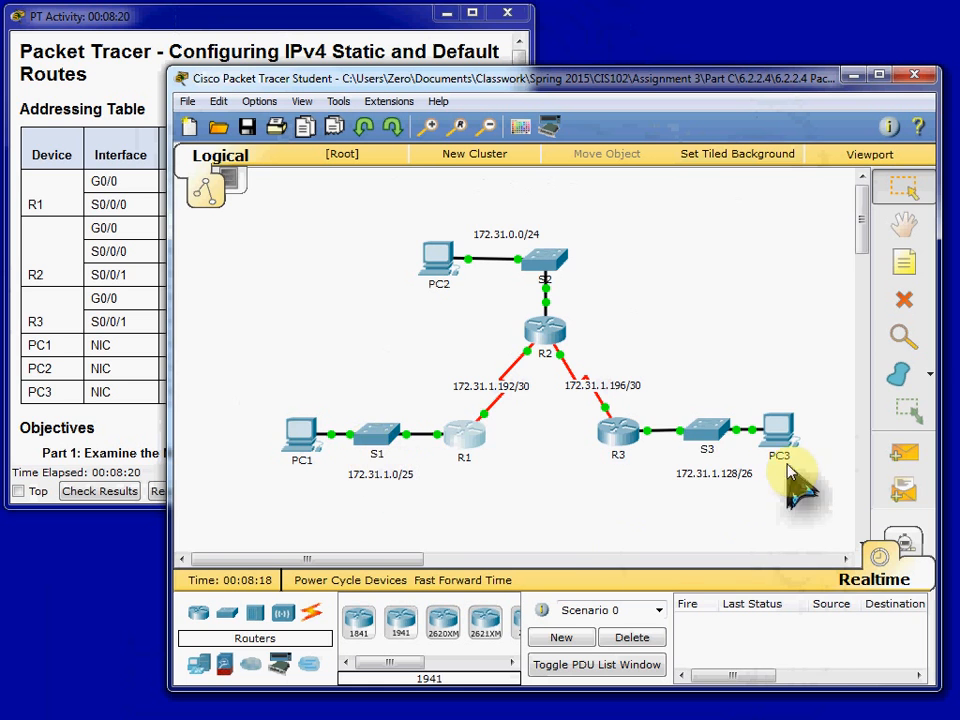
pyautogui.click(543, 332)
pyautogui.click(345, 149)
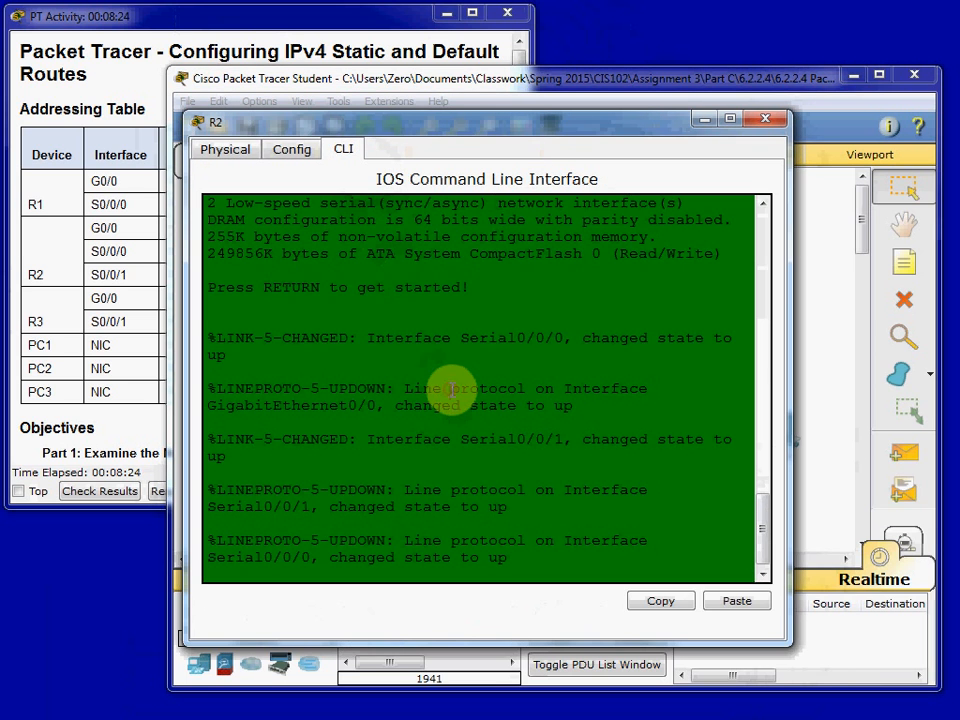
pyautogui.press('Return')
pyautogui.write('en')
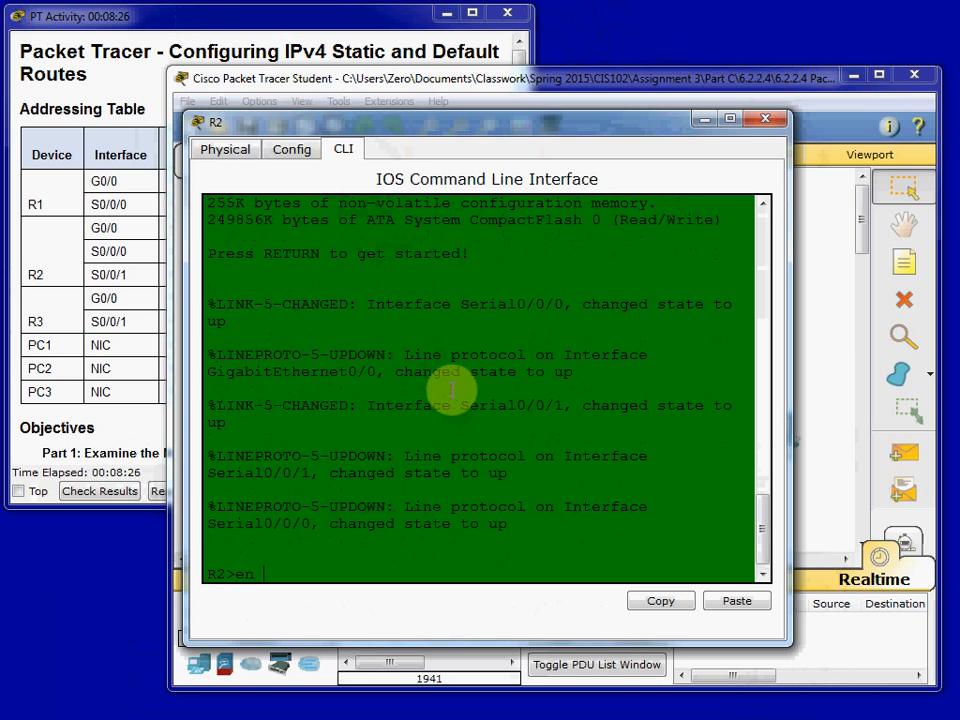
pyautogui.press('Return')
pyautogui.write('conf t')
pyautogui.press('Return')
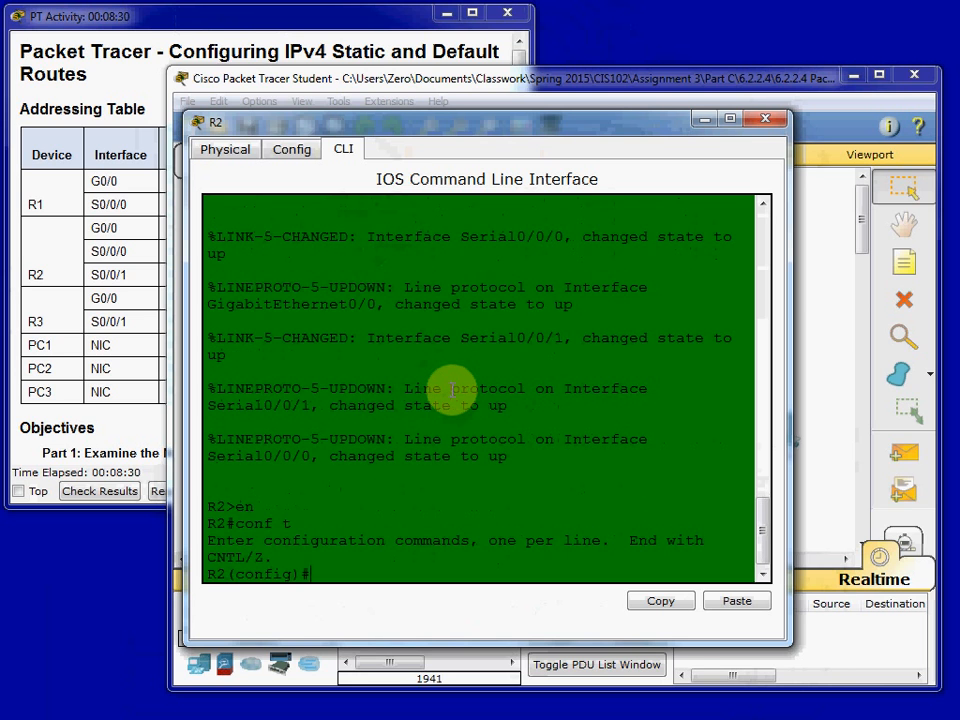
# - Add a static route on R2 to 172.31.1.0 with mask 255.255.255.128 through serial0/0/0, and review the router's response
pyautogui.write('ip route 172.31.1.0 255.2')
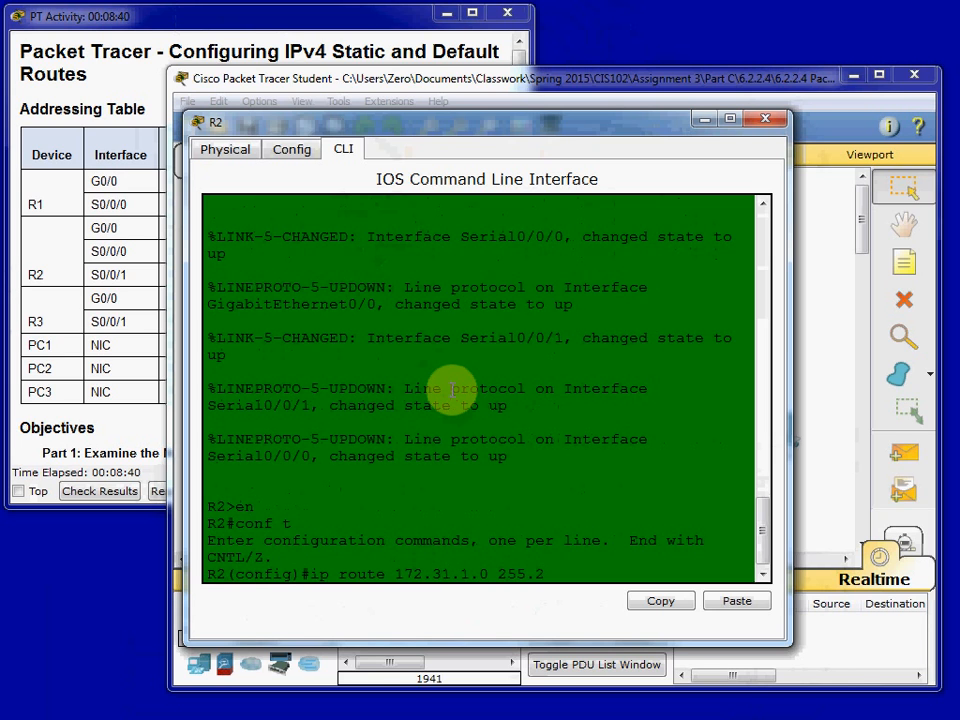
pyautogui.write('55.255.128')
pyautogui.write('serial0/0/0')
pyautogui.press('Return')
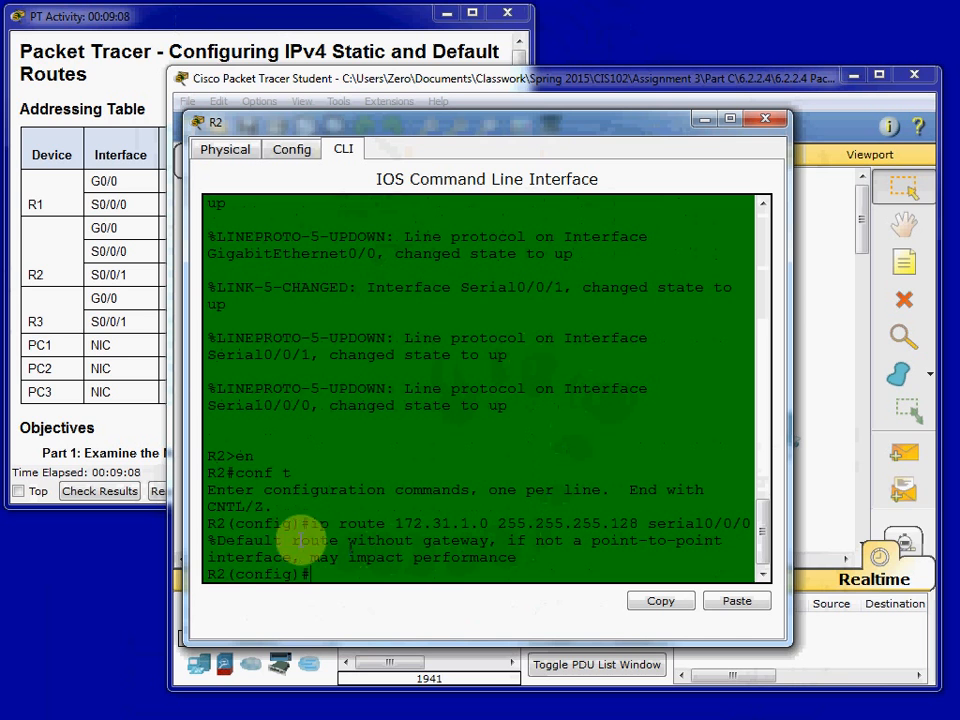
pyautogui.moveTo(209, 541); pyautogui.dragTo(538, 573)
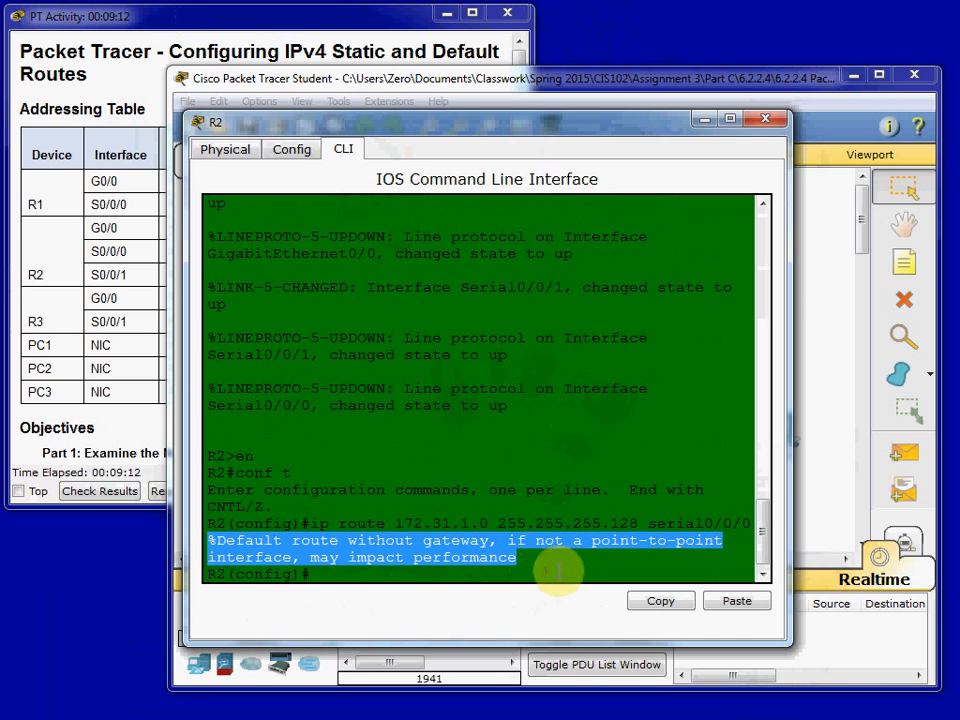
pyautogui.click(645, 514)
pyautogui.moveTo(652, 523); pyautogui.dragTo(752, 528)
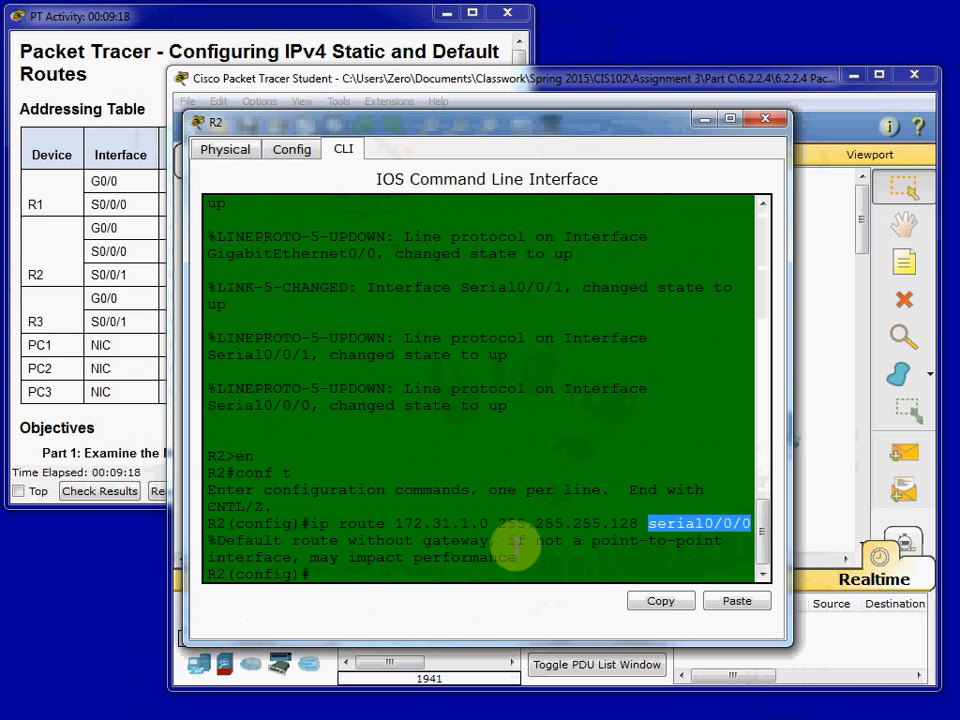
pyautogui.moveTo(237, 558); pyautogui.dragTo(258, 557)
pyautogui.click(415, 573)
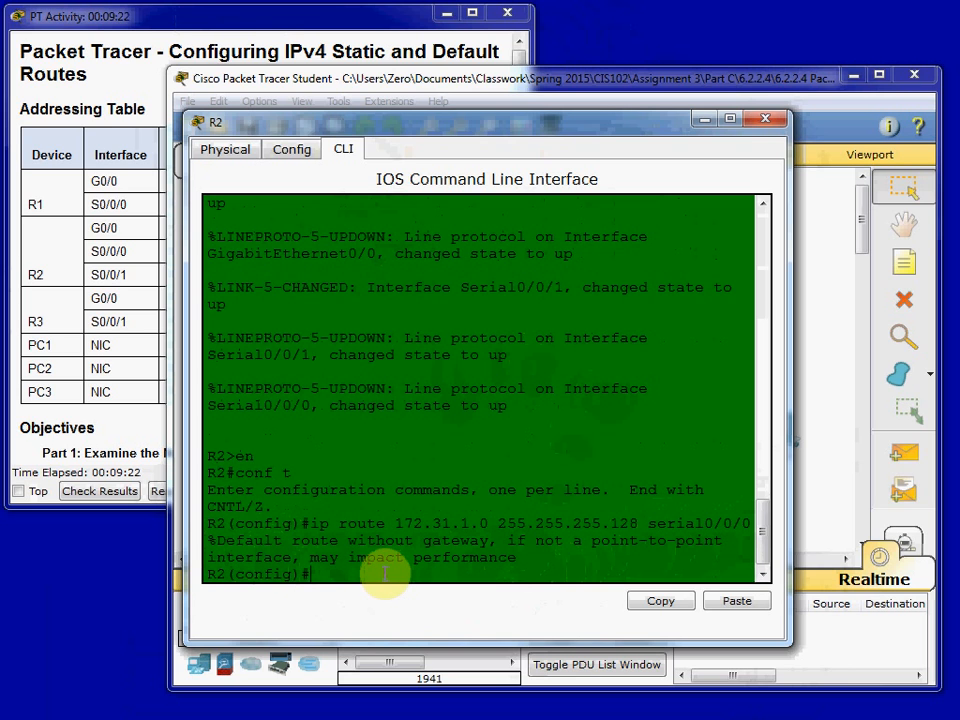
# - Check the topology for the remaining remote LAN and add a static route on R2 to 172.31.1.128 255.255.255.192 through s0/0/1
pyautogui.write('ip route')
pyautogui.moveTo(560, 130); pyautogui.dragTo(472, 510)
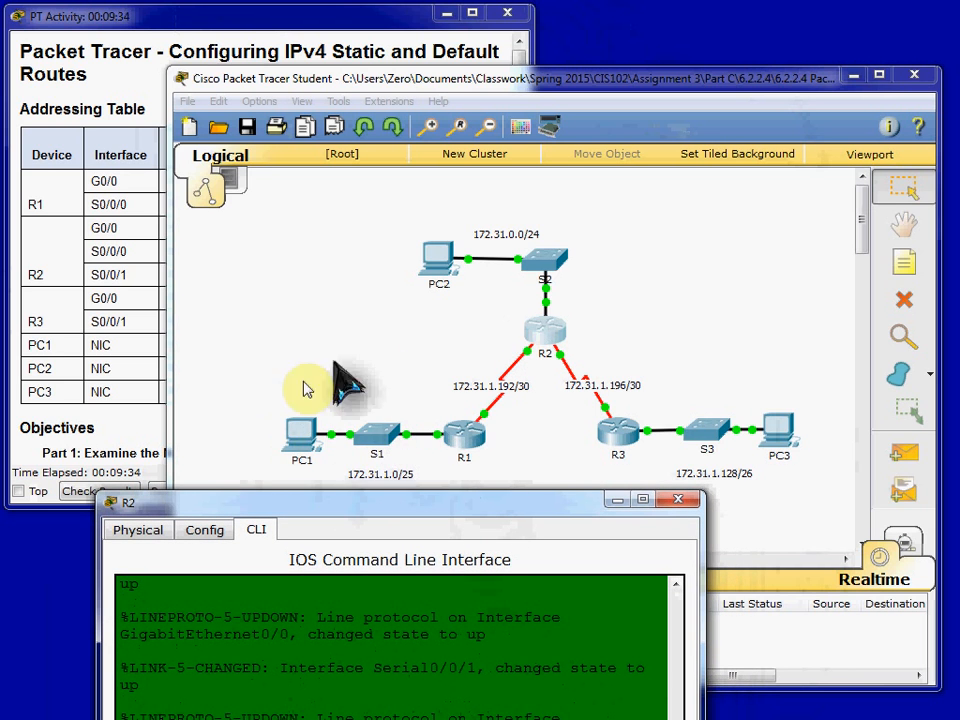
pyautogui.click(590, 335)
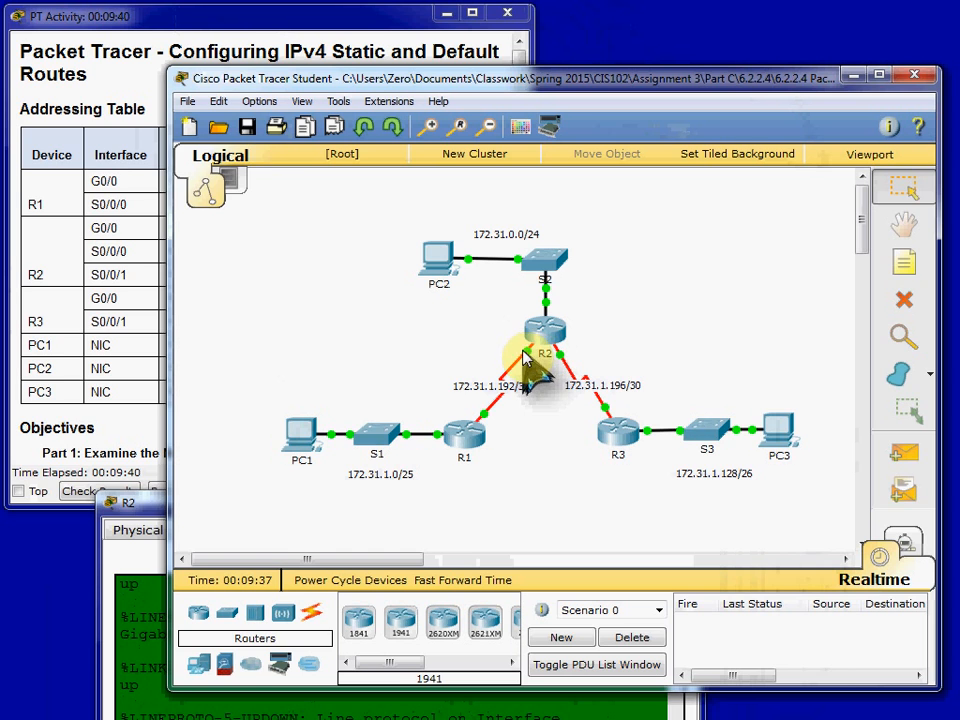
pyautogui.moveTo(531, 363)
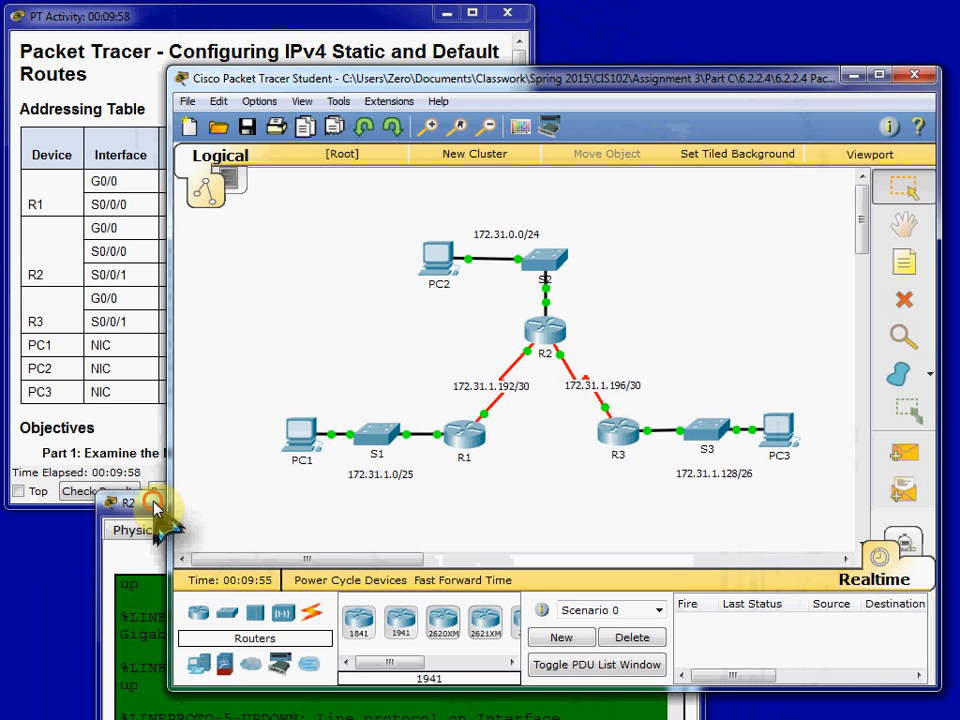
pyautogui.click(165, 512)
pyautogui.moveTo(385, 505); pyautogui.dragTo(445, 97)
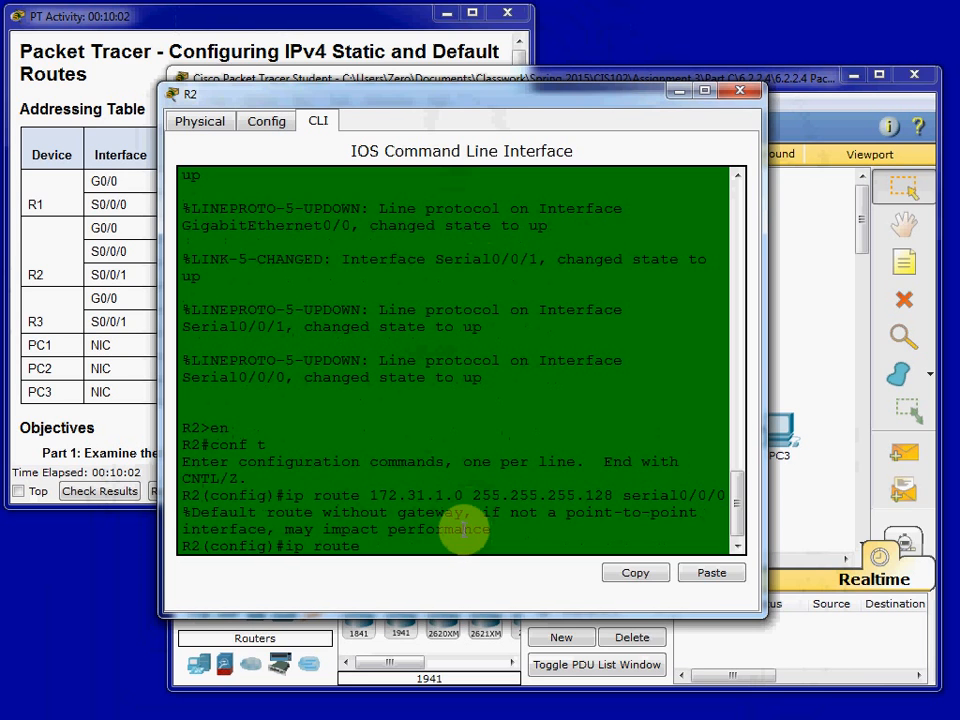
pyautogui.write('172.31.1.128 255.255.255.192')
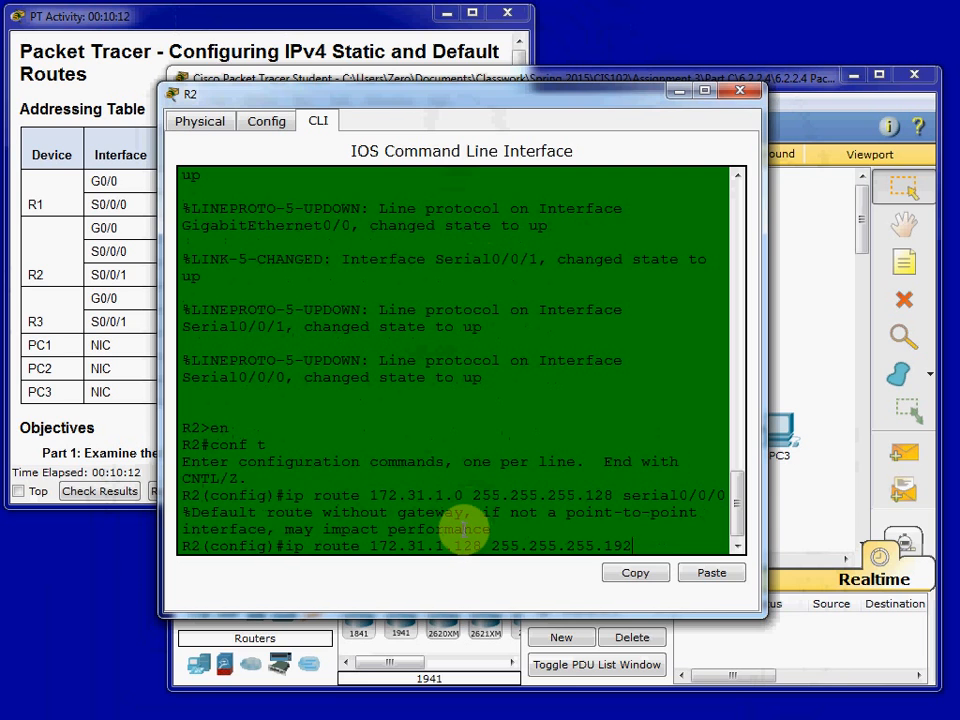
pyautogui.write(' s0/')
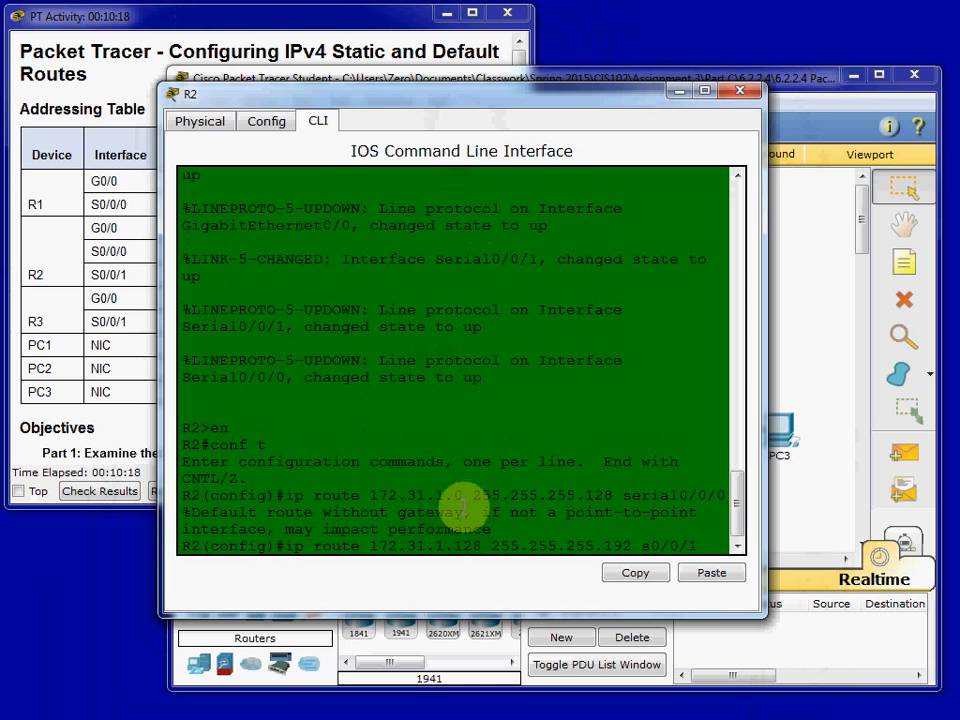
pyautogui.write('0/1')
pyautogui.press('Return')
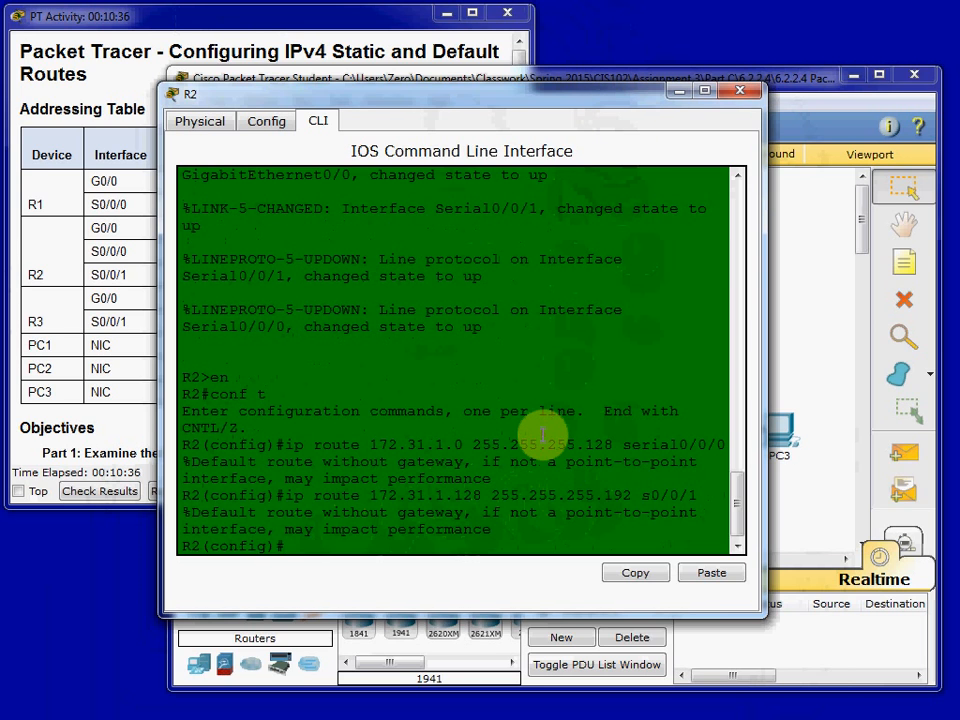
# - Exit configuration mode on R2 and list its directly connected routes with show ip route connected
pyautogui.write('exit')
pyautogui.press('Return')
pyautogui.press('Return')
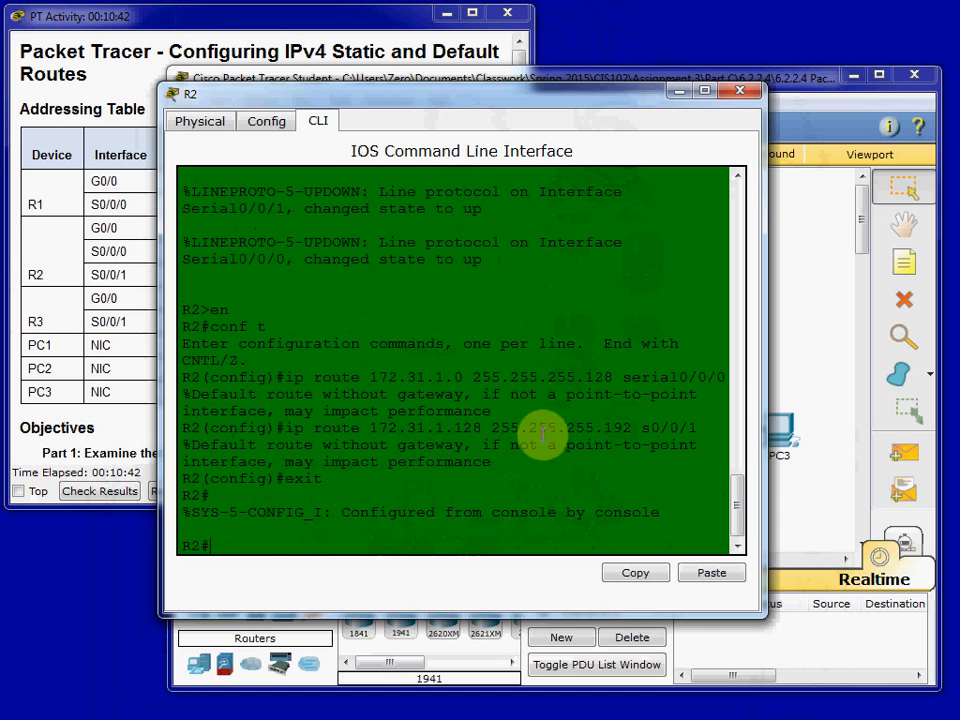
pyautogui.write('show ip route connected')
pyautogui.press('Return')
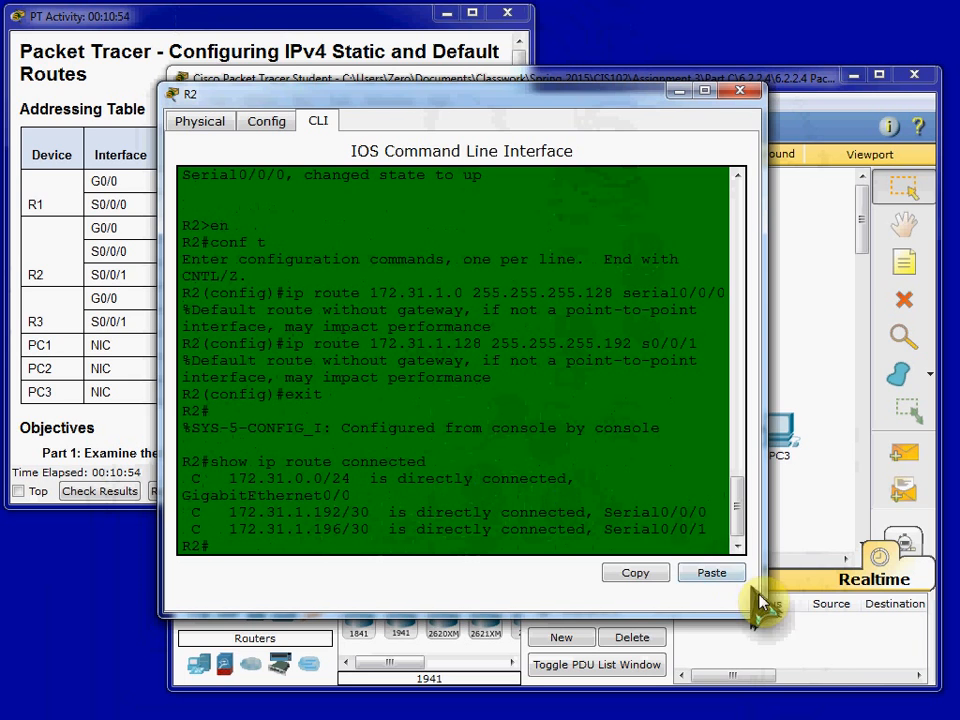
# - Compare R2's directly connected networks and interfaces with the topology, and close R2's window
pyautogui.moveTo(757, 612); pyautogui.dragTo(829, 606)
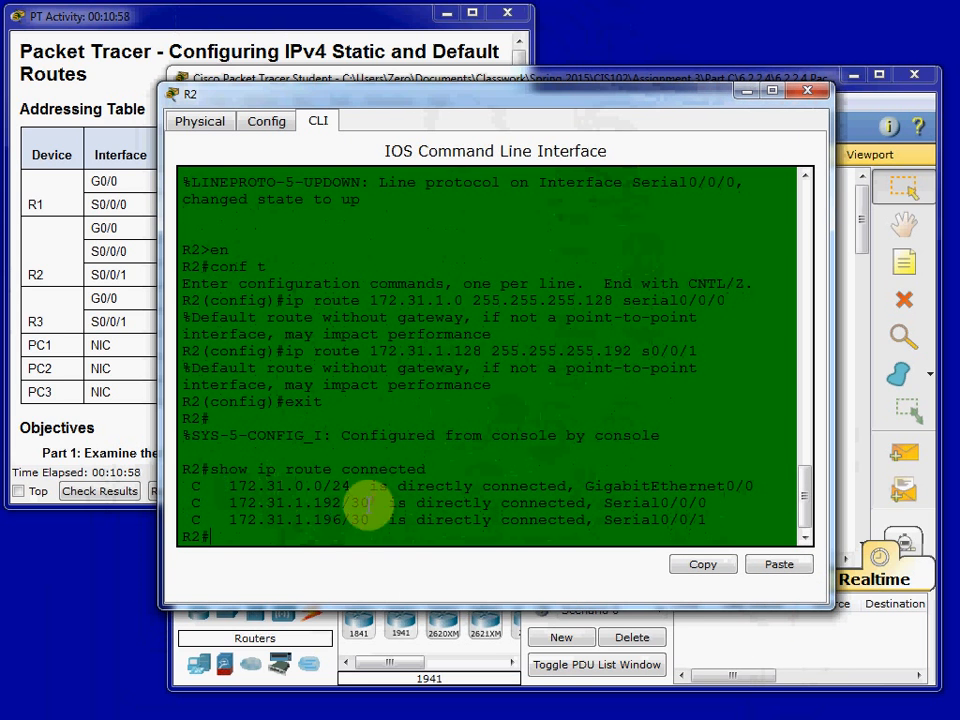
pyautogui.moveTo(700, 102); pyautogui.dragTo(449, 500)
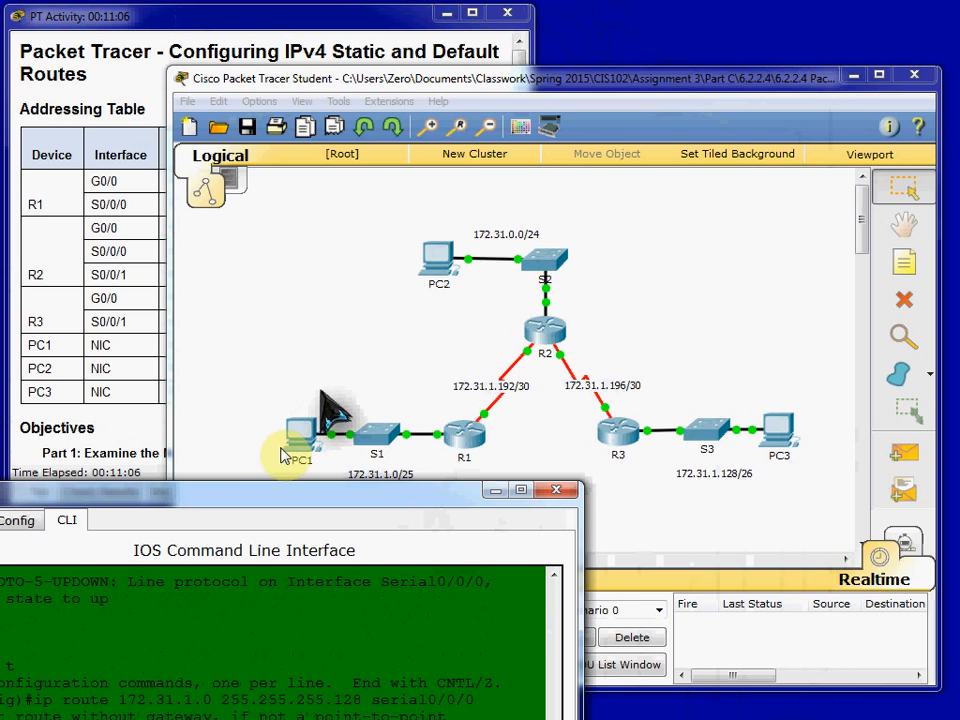
pyautogui.moveTo(250, 500); pyautogui.dragTo(471, 107)
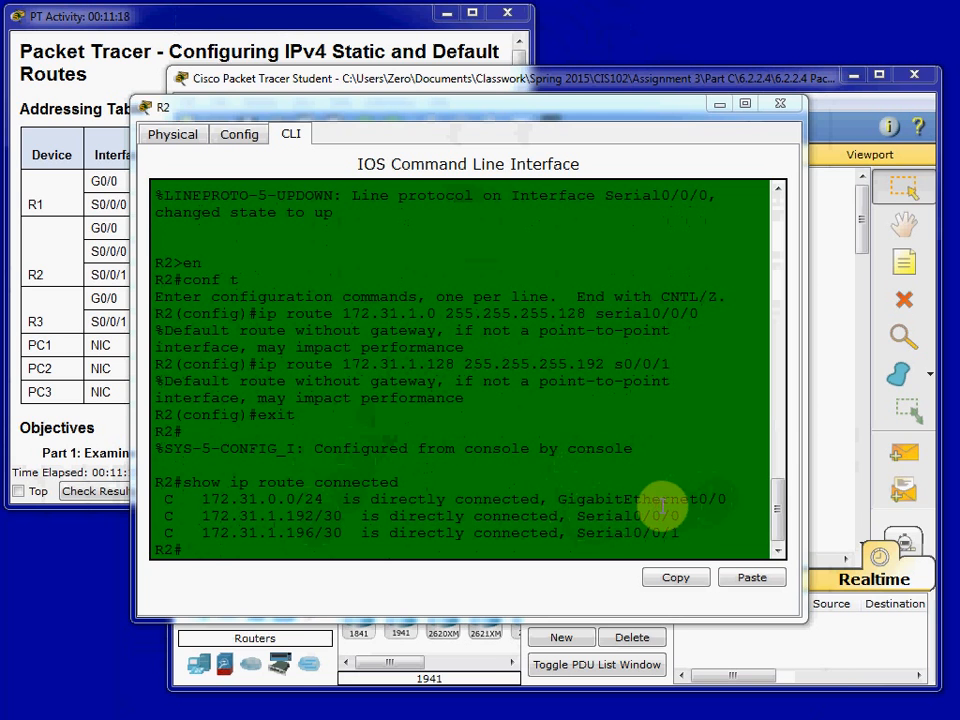
pyautogui.moveTo(681, 528); pyautogui.dragTo(716, 499)
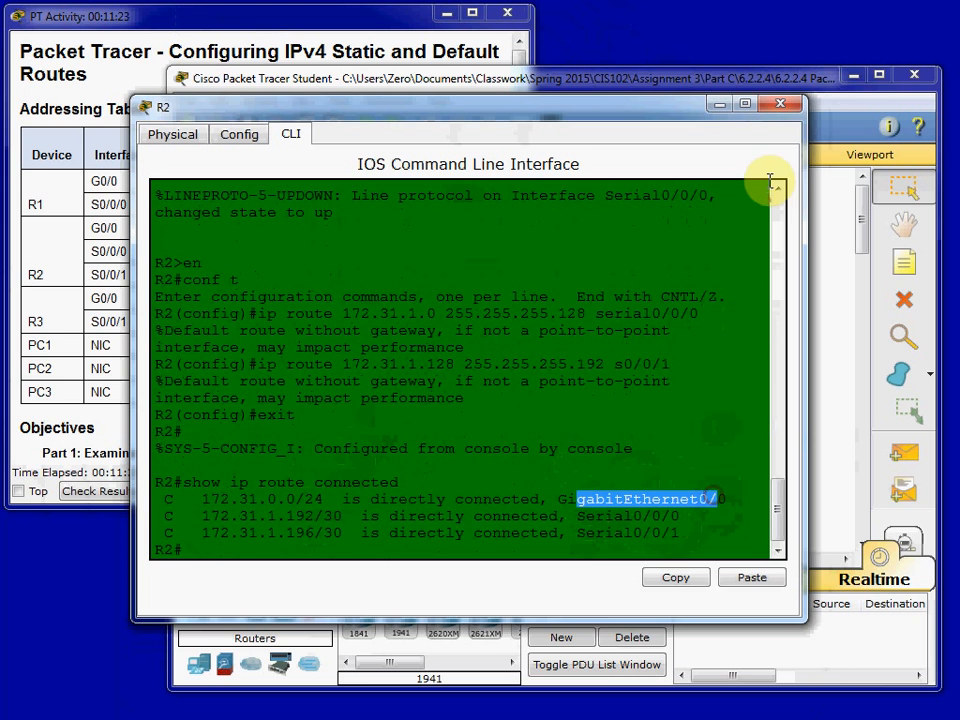
pyautogui.click(782, 107)
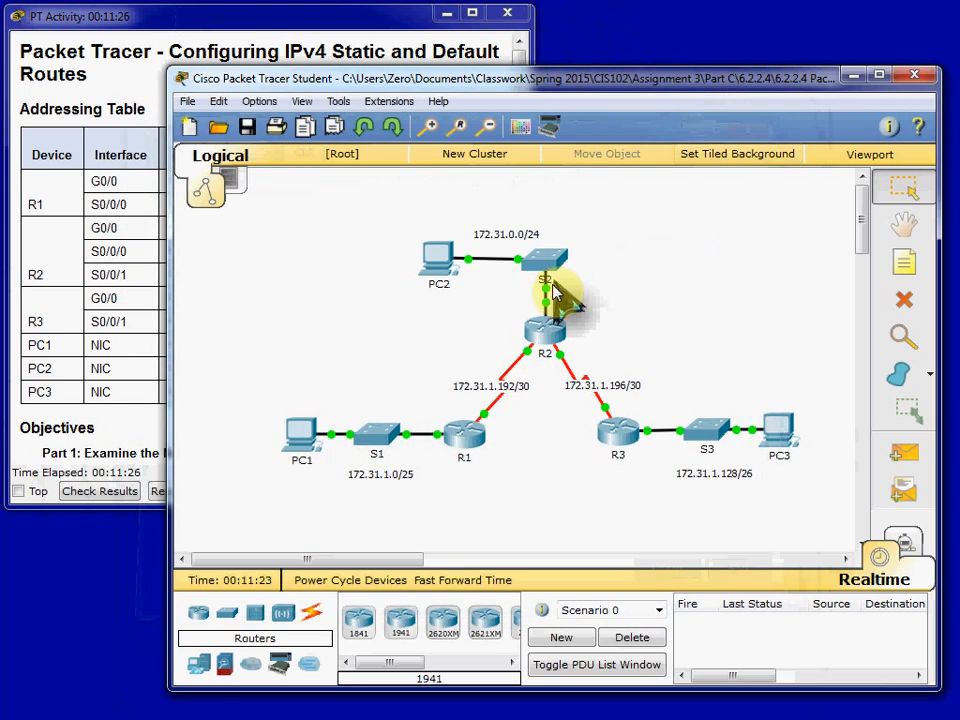
# - Reopen R2's command line to examine the code beside each connected route, and close the window
pyautogui.moveTo(548, 311)
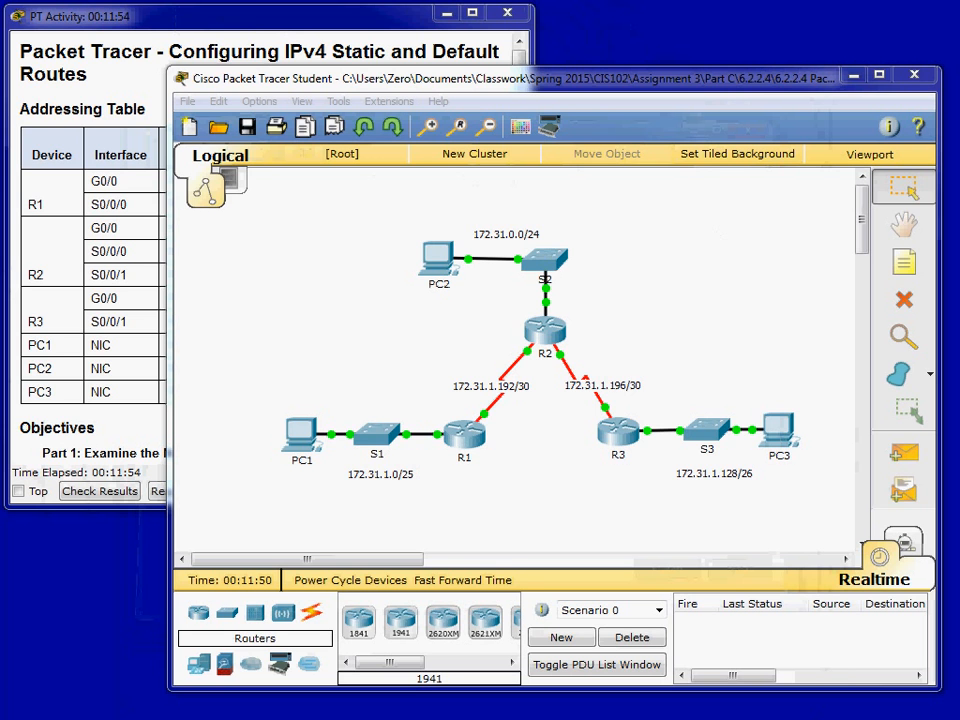
pyautogui.click(545, 345)
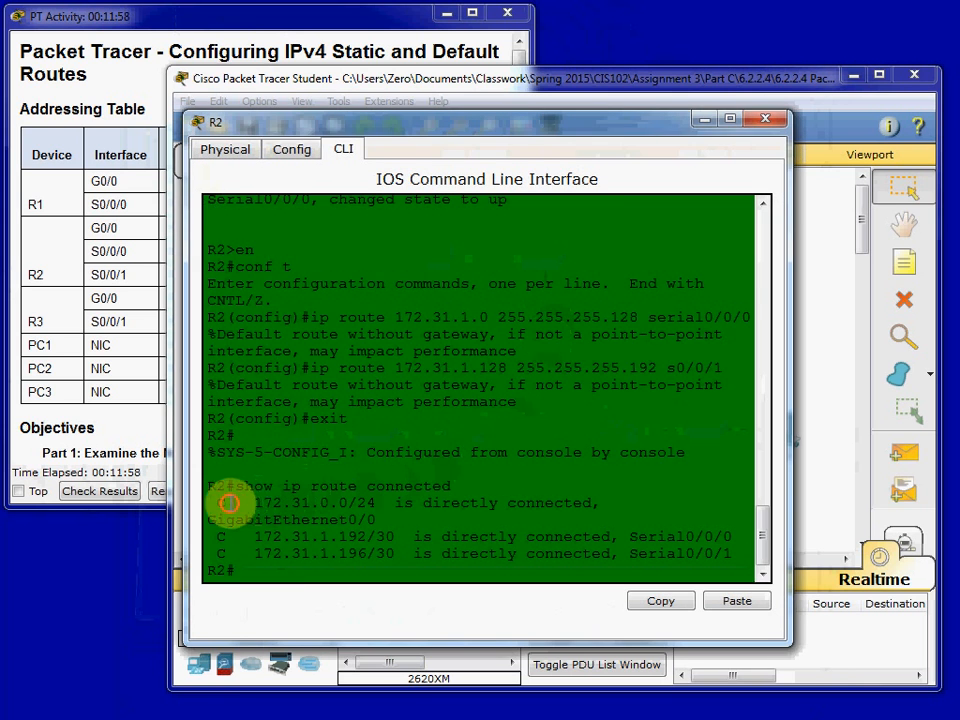
pyautogui.tripleClick(225, 536)
pyautogui.click(230, 554)
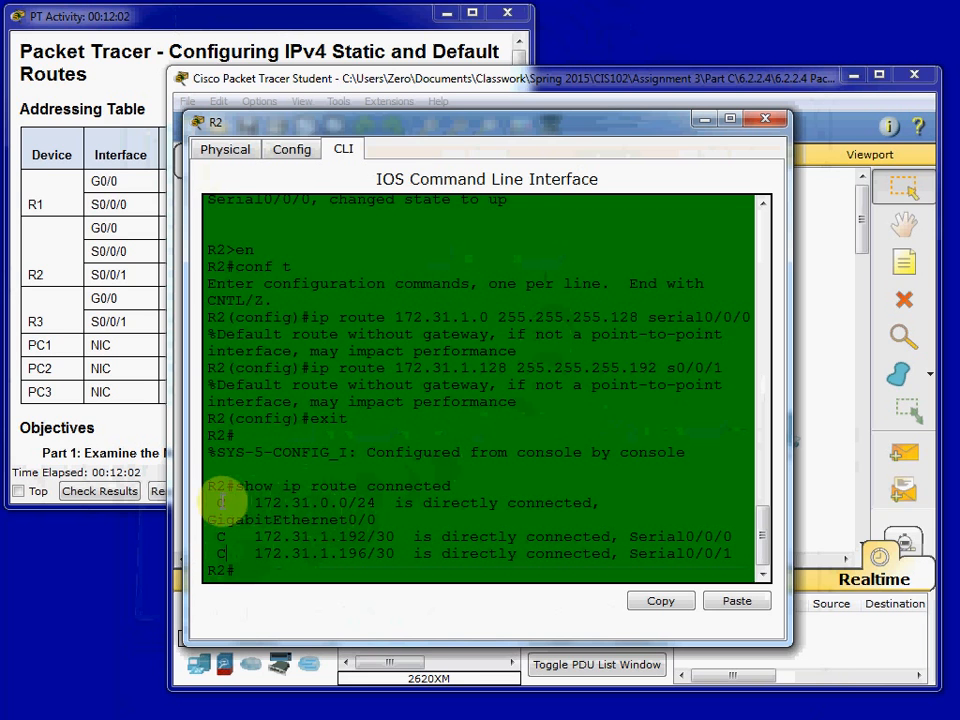
pyautogui.click(789, 121)
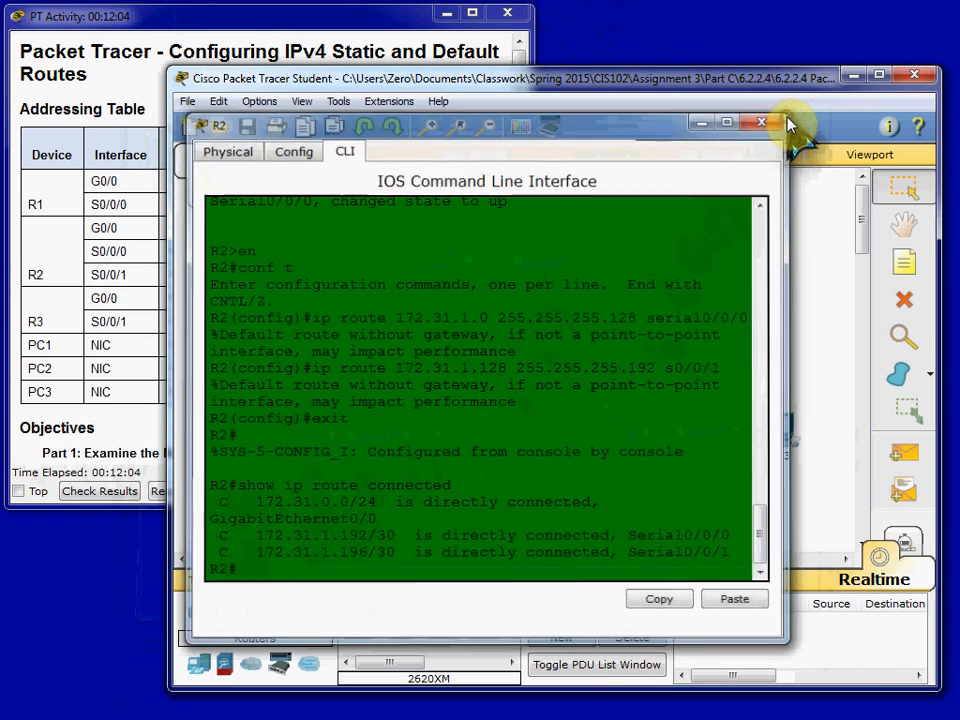
pyautogui.click(762, 121)
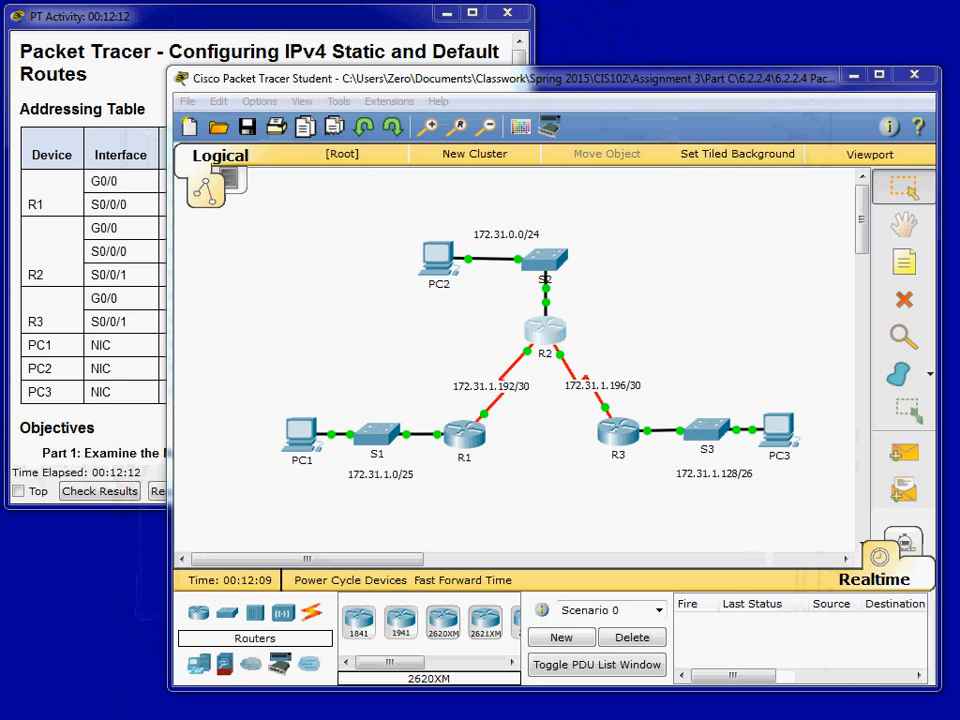
# - Examine R3's port summary in the topology for its interfaces, link states and IP addresses
pyautogui.click(613, 477)
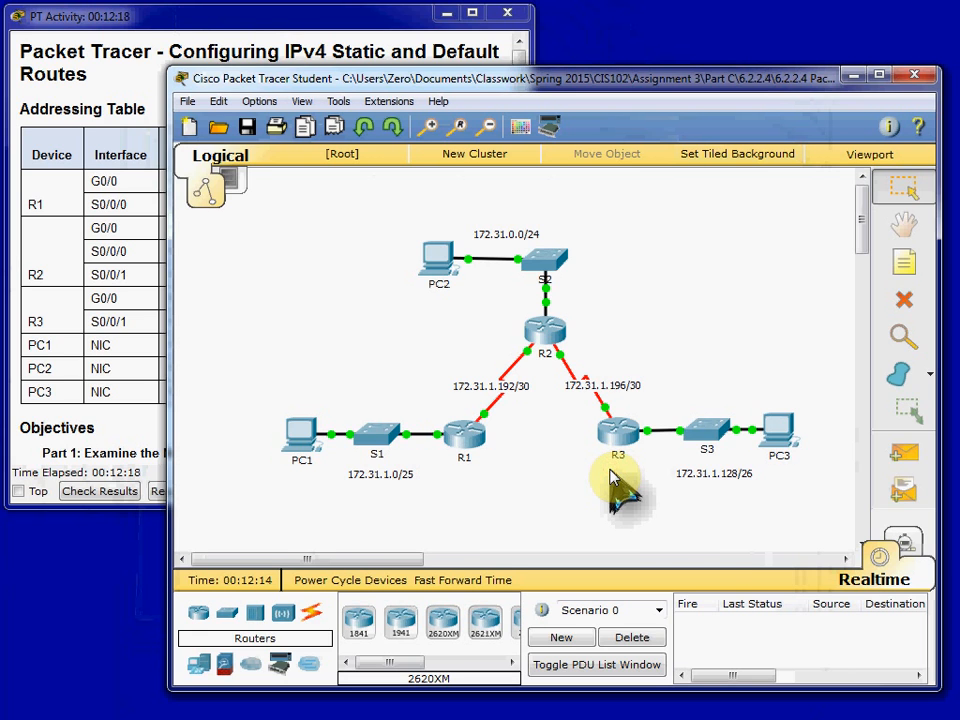
pyautogui.moveTo(613, 477)
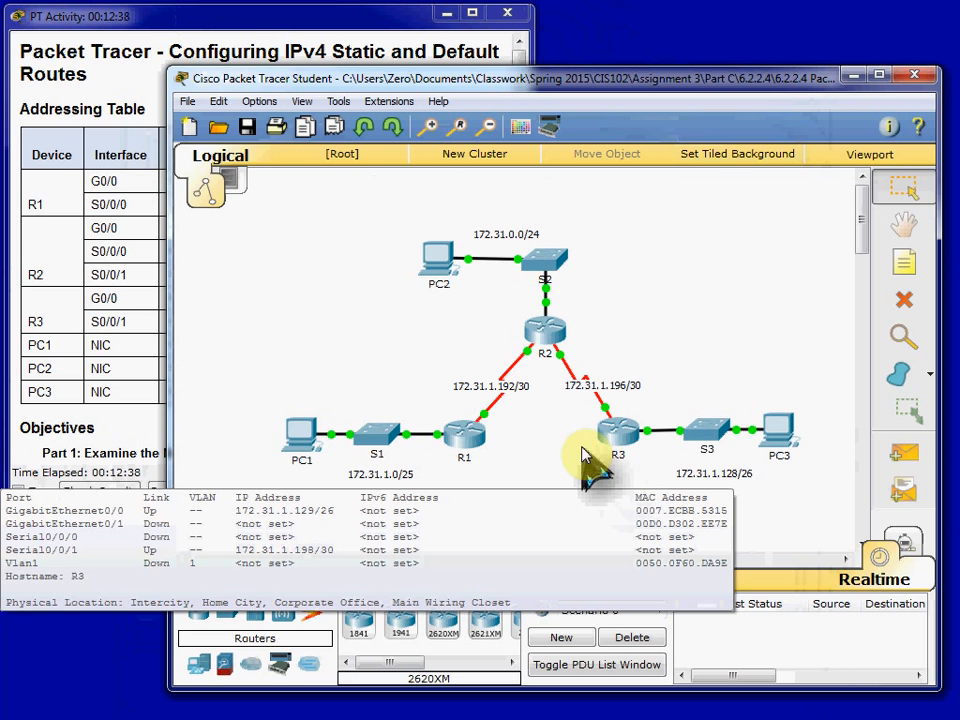
pyautogui.click(628, 445)
pyautogui.moveTo(628, 445)
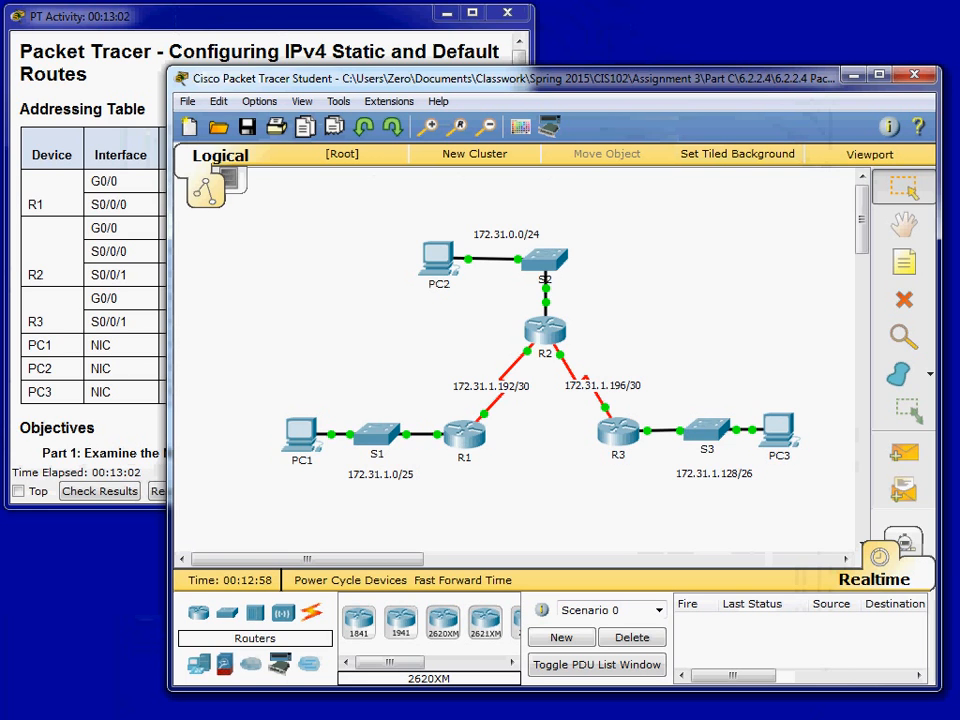
# - Open R3's command line, enter global configuration mode and begin an ip route command
pyautogui.click(618, 437)
pyautogui.click(350, 150)
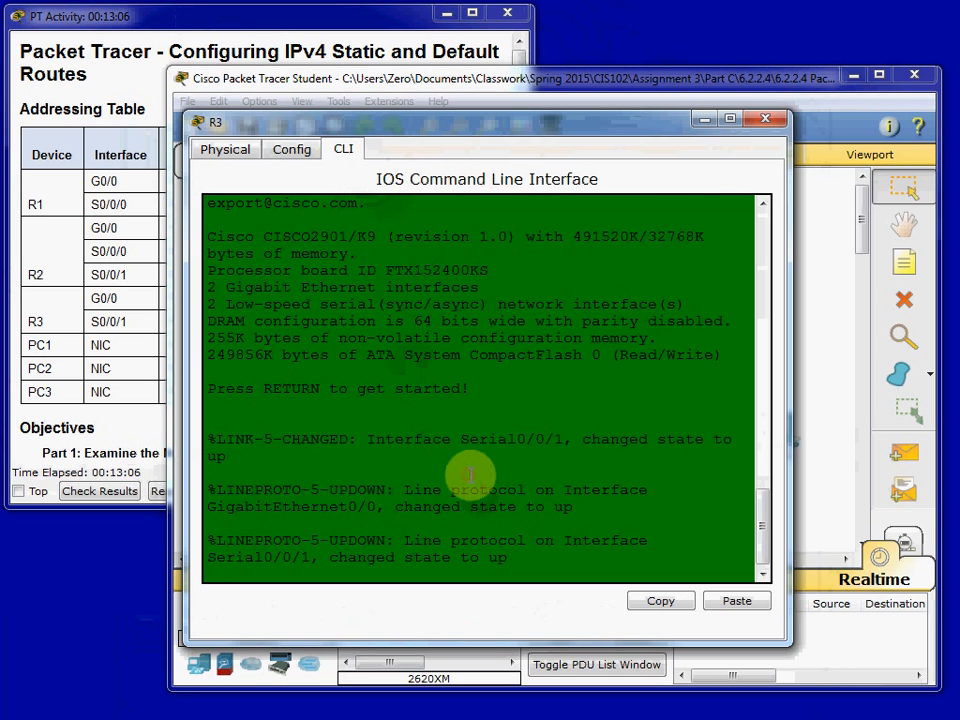
pyautogui.press('Return')
pyautogui.write('en')
pyautogui.press('Return')
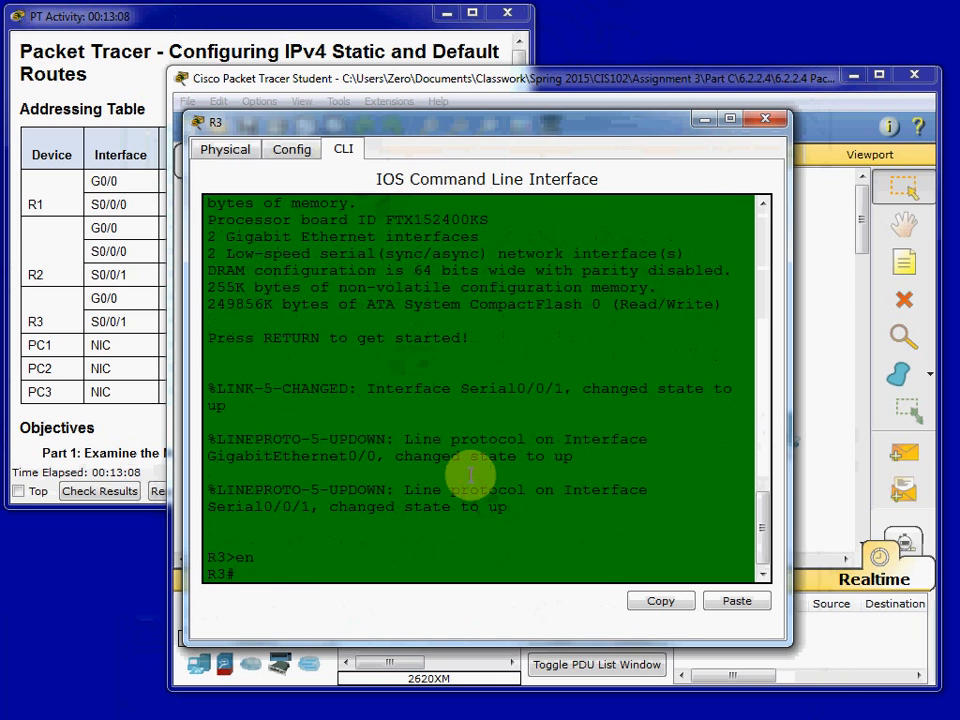
pyautogui.write('conf t')
pyautogui.press('Return')
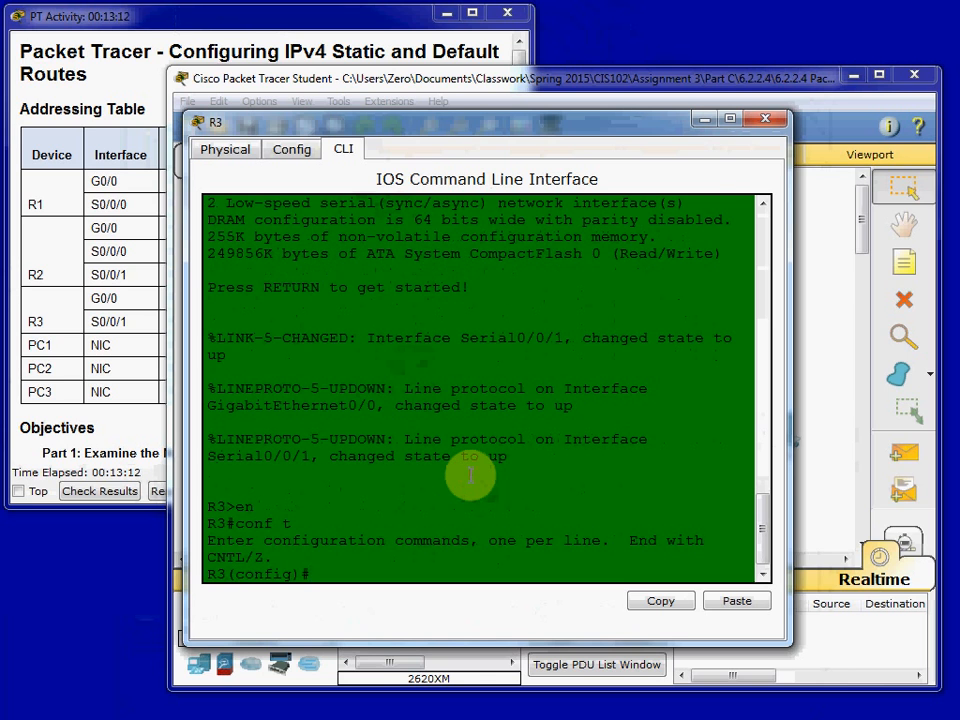
pyautogui.write('ip route 172.31.0.0')
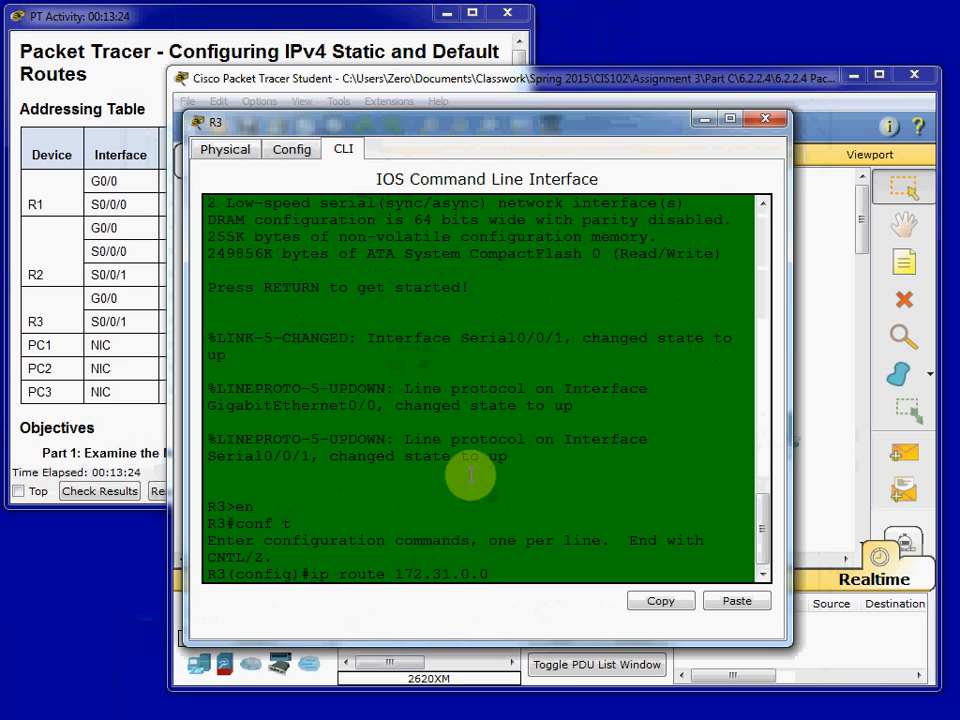
pyautogui.press('BackSpace')
pyautogui.press('BackSpace')
pyautogui.press('BackSpace')
pyautogui.press('BackSpace')
pyautogui.press('BackSpace')
pyautogui.press('BackSpace')
pyautogui.press('BackSpace')
pyautogui.press('BackSpace')
pyautogui.press('BackSpace')
pyautogui.press('BackSpace')
# - Complete R3's default route as 0.0.0.0 0.0.0.0 through s0/0/1, checking the topology before submitting the command
pyautogui.write('0.0.0.0 0.0.0.0 s/0')
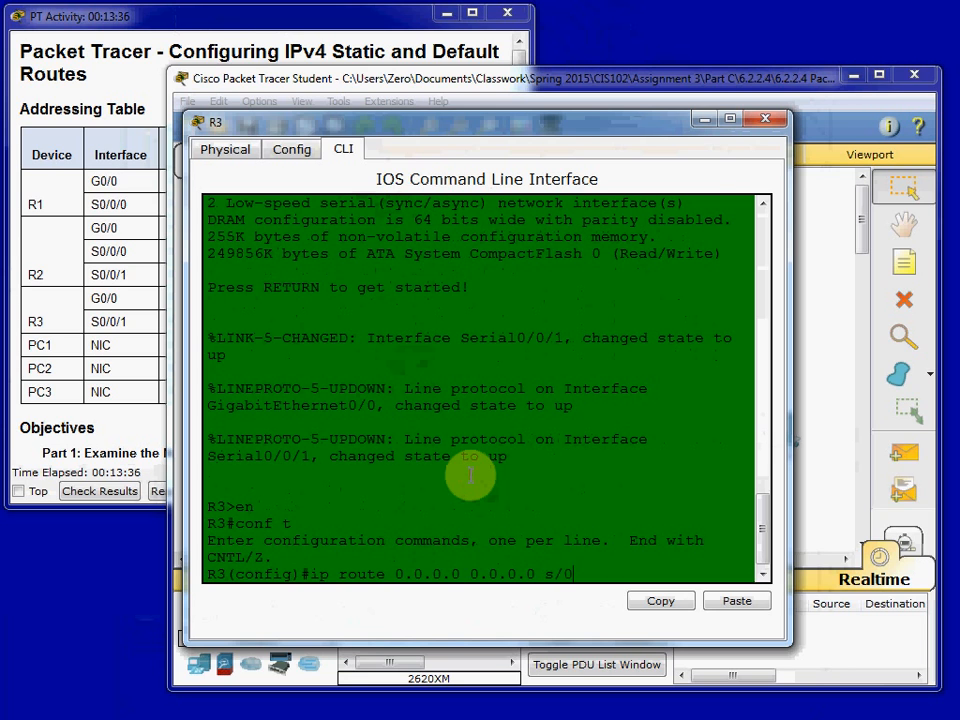
pyautogui.press('BackSpace')
pyautogui.press('BackSpace')
pyautogui.write('0/0/1')
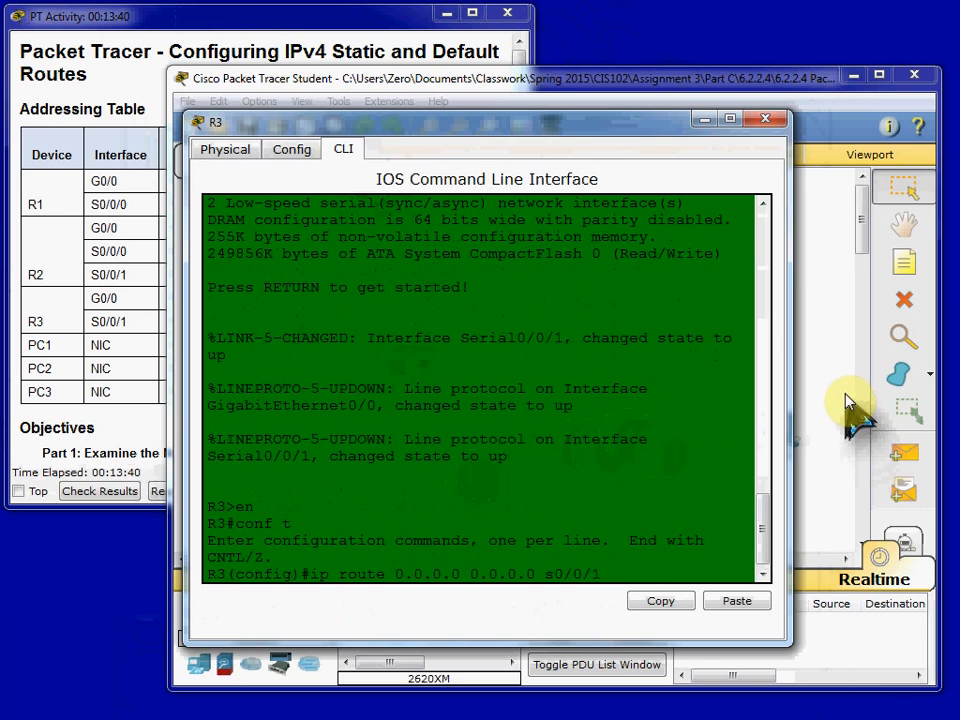
pyautogui.click(799, 401)
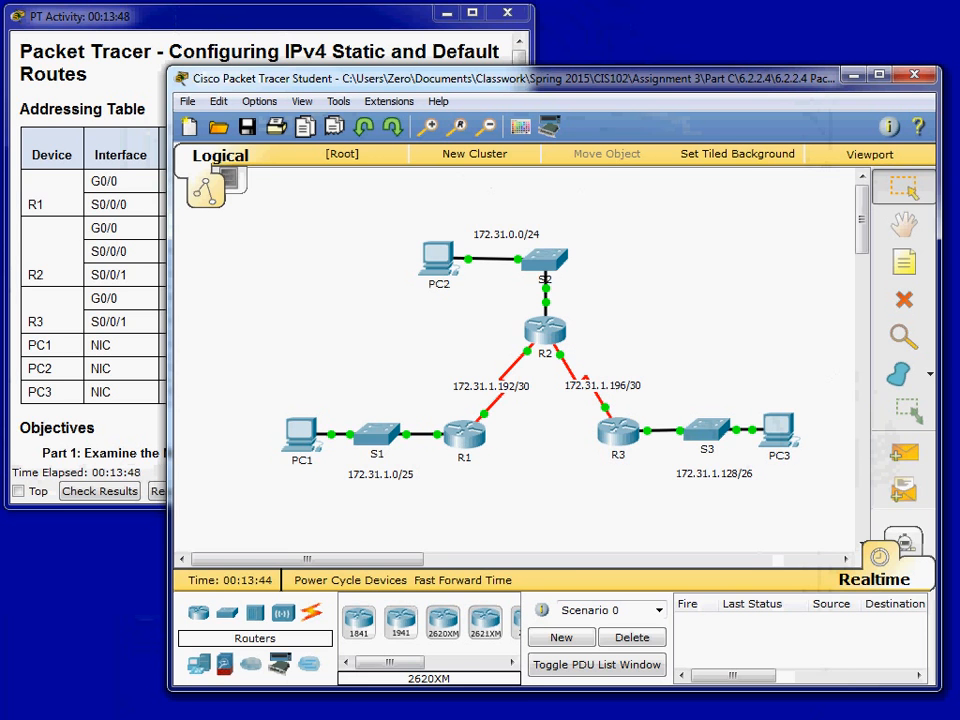
pyautogui.click(612, 440)
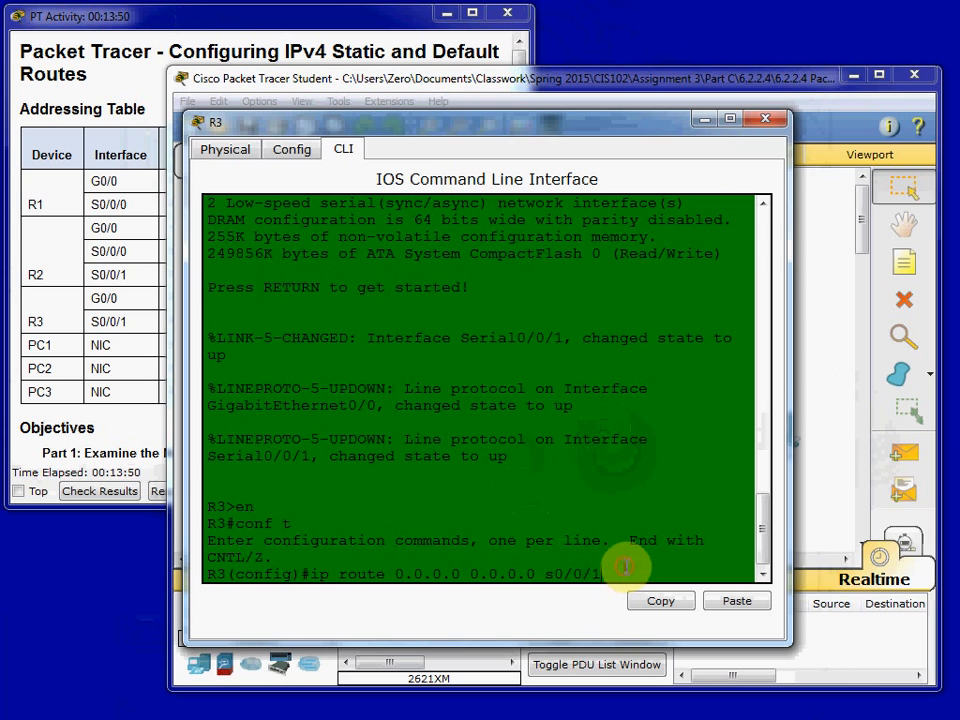
pyautogui.press('Return')
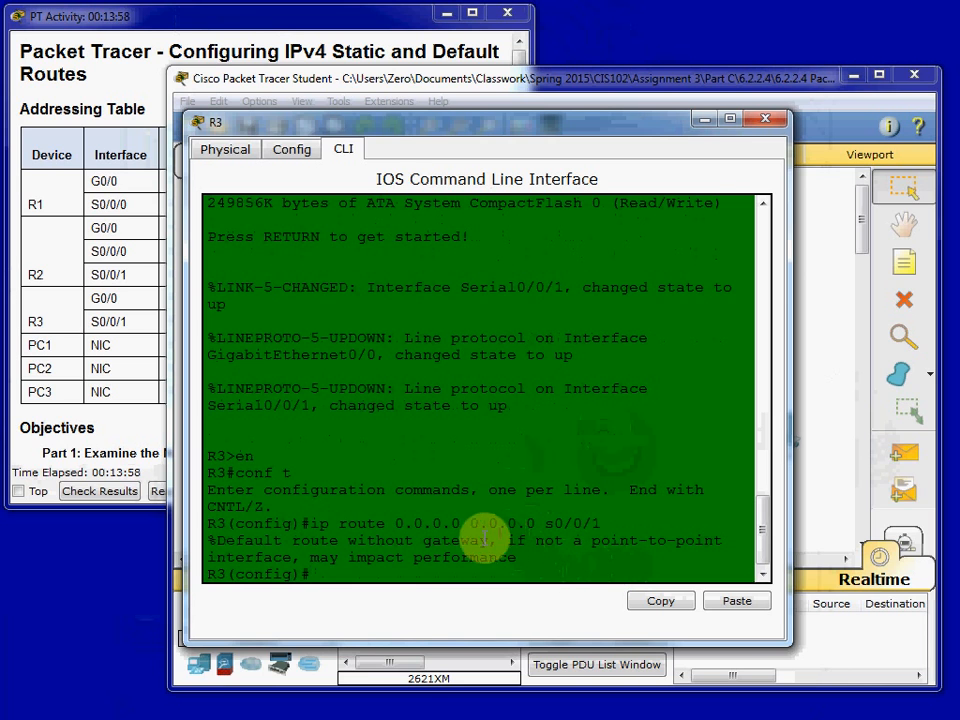
pyautogui.moveTo(594, 541); pyautogui.dragTo(728, 552)
pyautogui.click(654, 562)
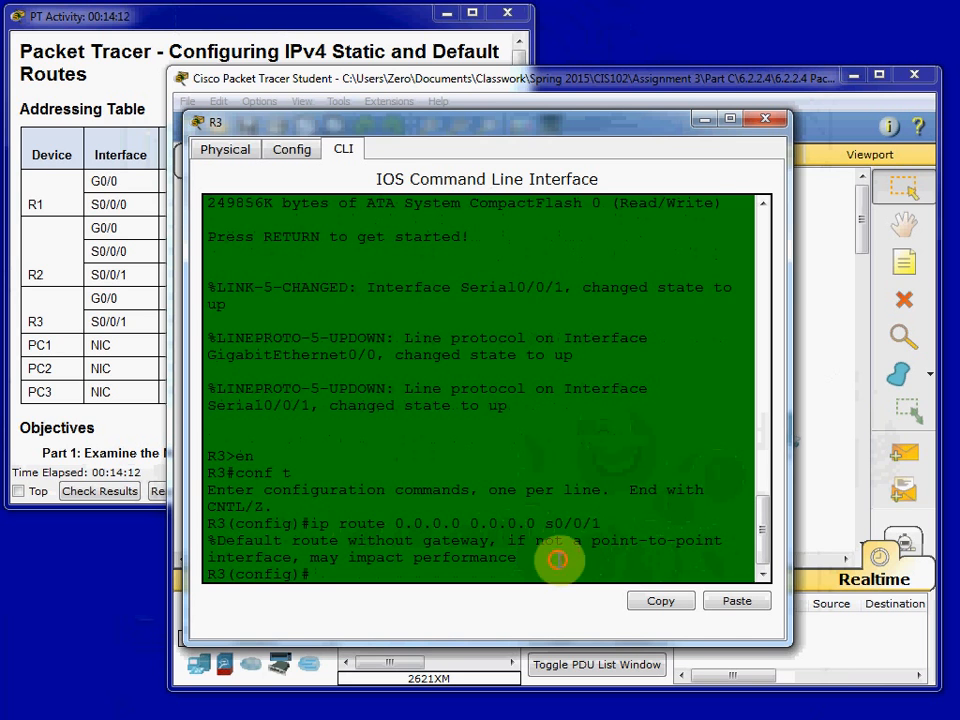
# - Exit configuration mode on R3 and list its static routes with show ip route static
pyautogui.write('exit')
pyautogui.press('Return')
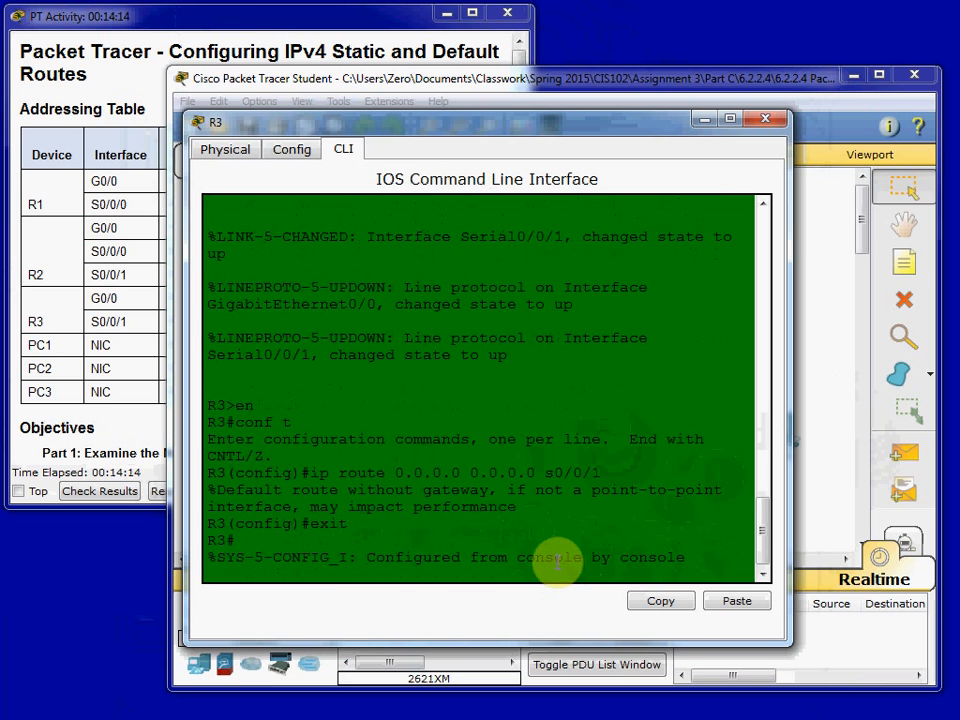
pyautogui.press('Return')
pyautogui.write('show ip route static')
pyautogui.press('Return')
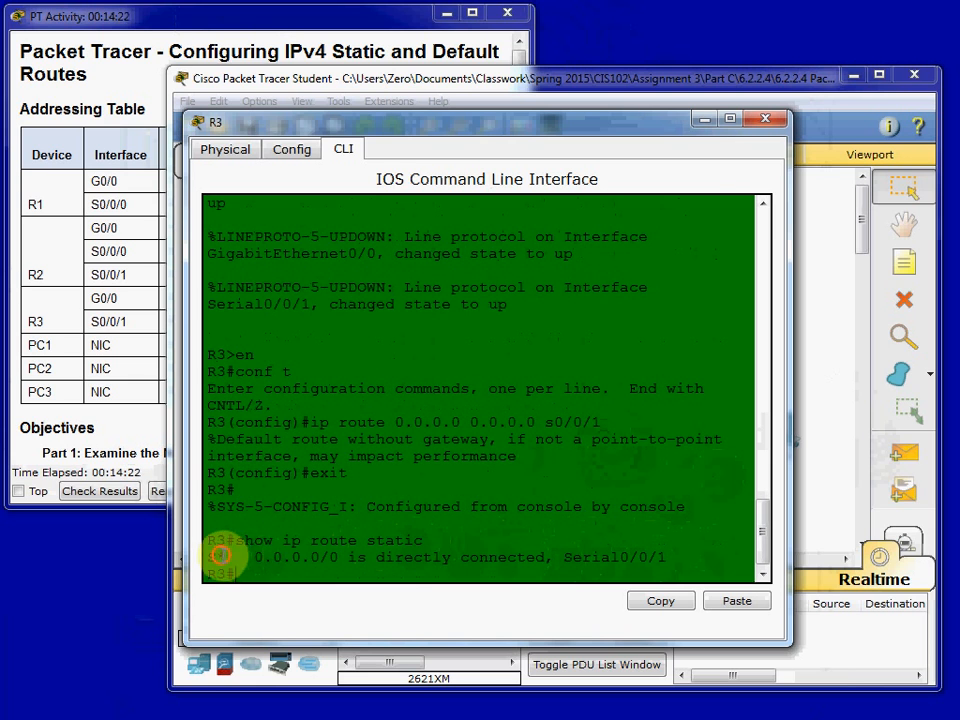
# - Examine the code beside R3's default route and close R3's window
pyautogui.moveTo(221, 556); pyautogui.dragTo(209, 557)
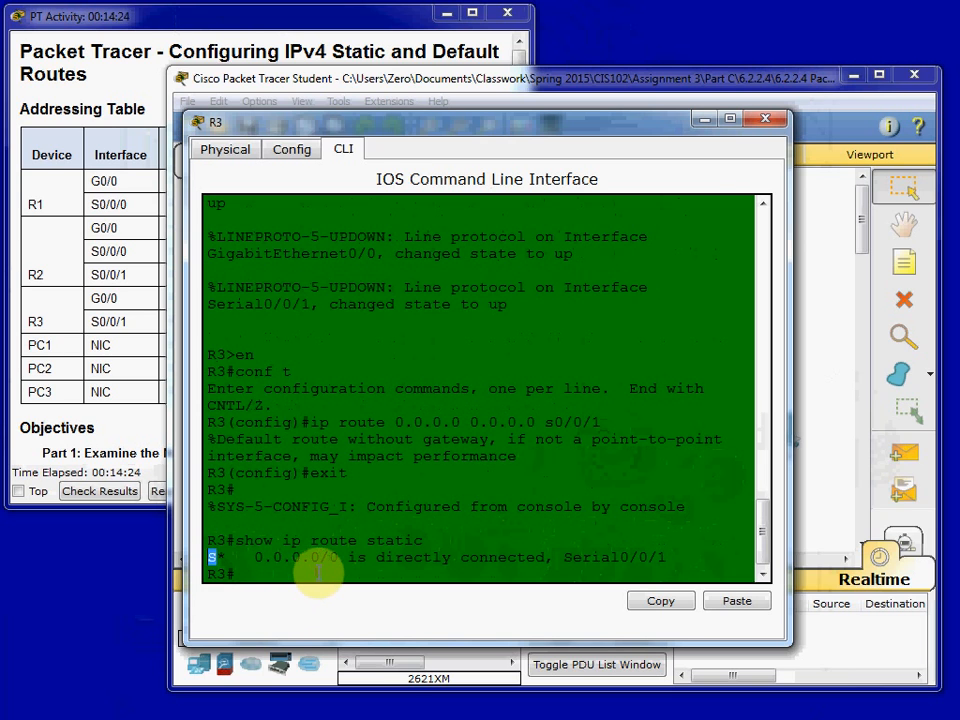
pyautogui.click(307, 569)
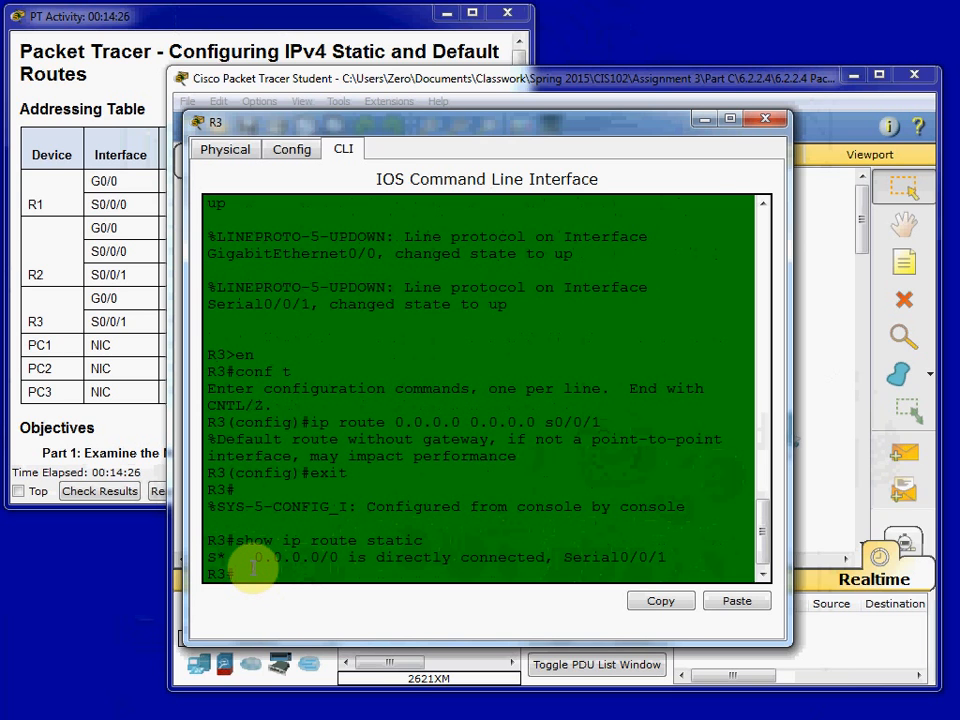
pyautogui.click(767, 121)
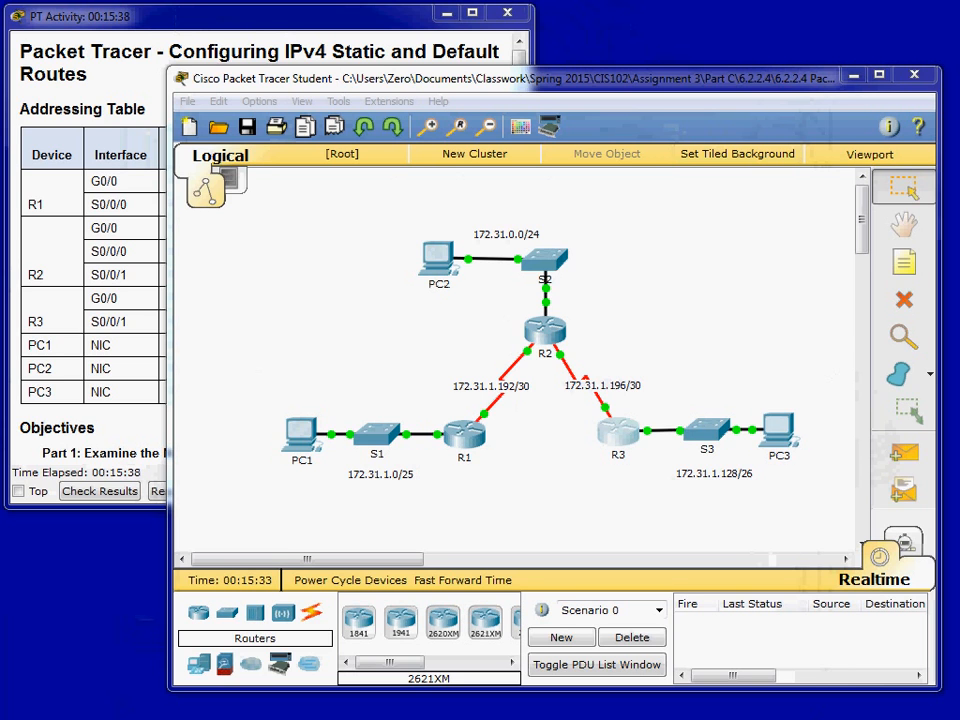
# - Switch to a blank Notepad document over the topology and write the prompt R3(config)#
pyautogui.moveTo(5, 182); pyautogui.dragTo(651, 230)
pyautogui.click(535, 286)
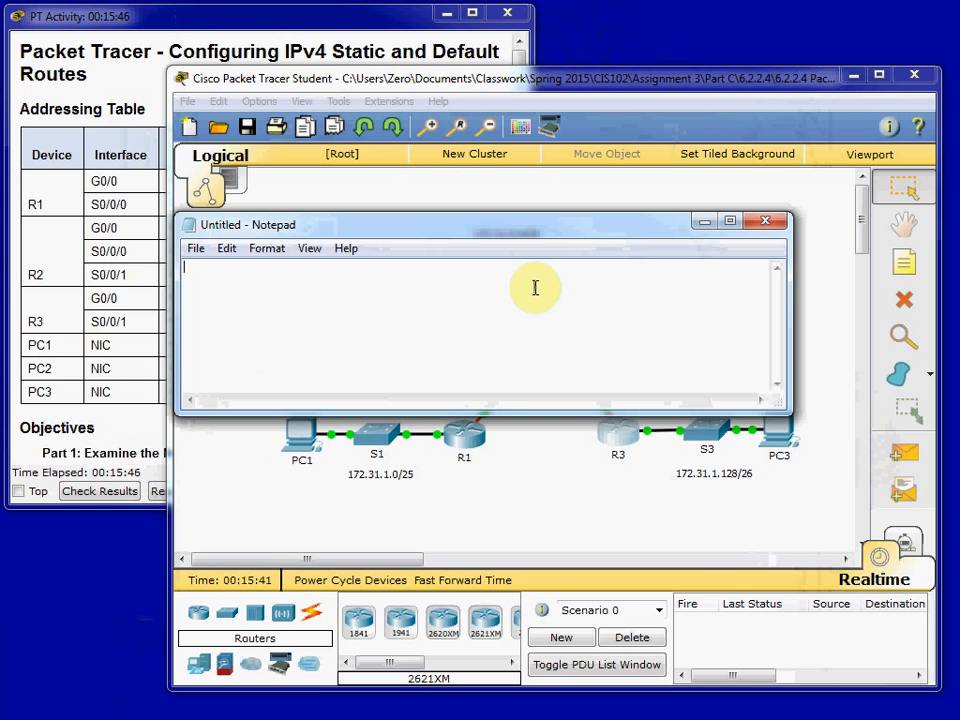
pyautogui.write('R3')
pyautogui.click(535, 288)
pyautogui.write('(config)#')
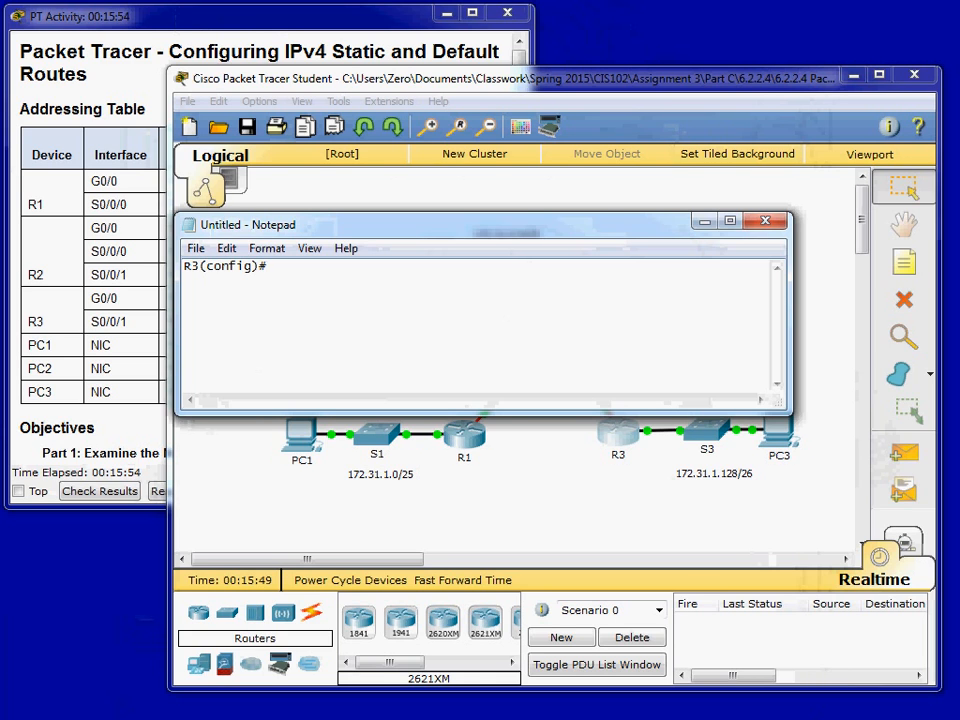
pyautogui.write('ip route 172.31')
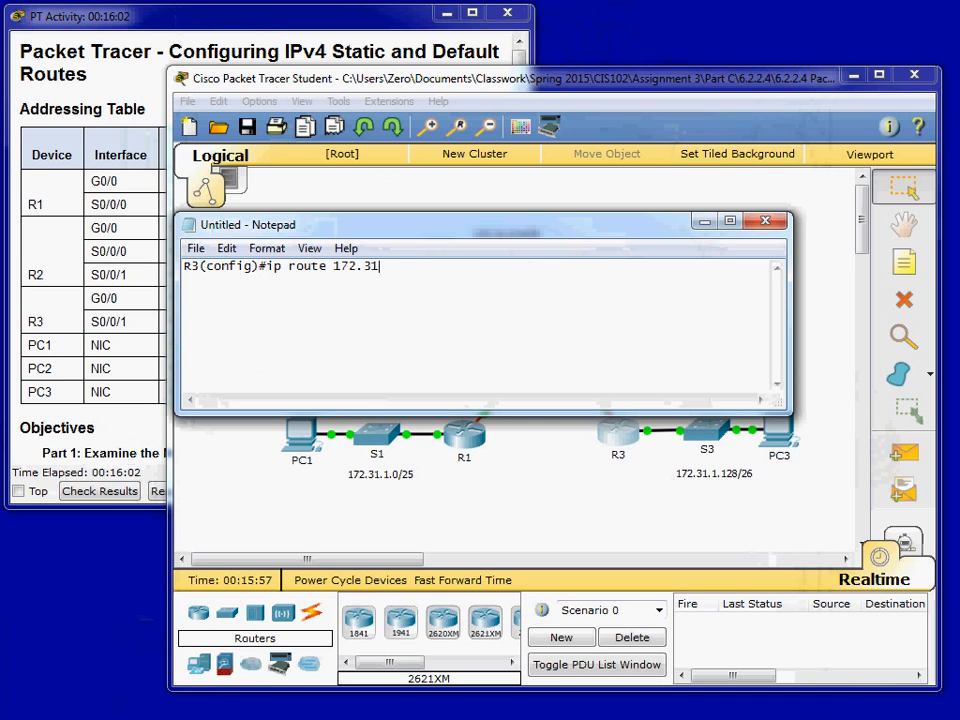
pyautogui.write('.0.0 255.255.255.252')
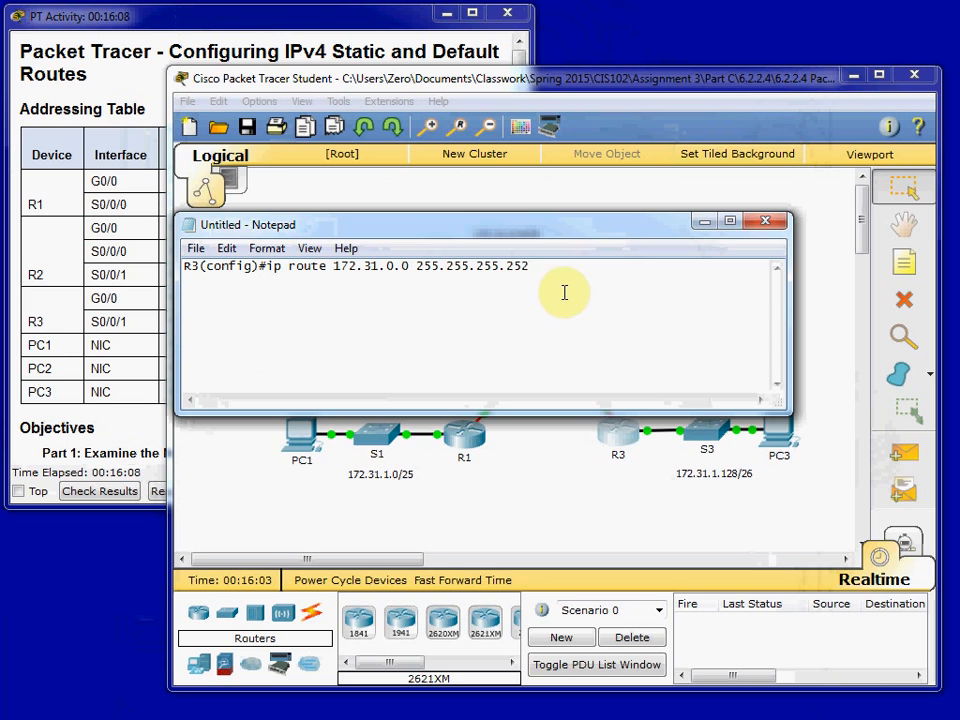
# - Move Notepad clear of the routers and extend the route with s0/0/1 and next hop 172.31.1.197
pyautogui.moveTo(549, 229); pyautogui.dragTo(587, 471)
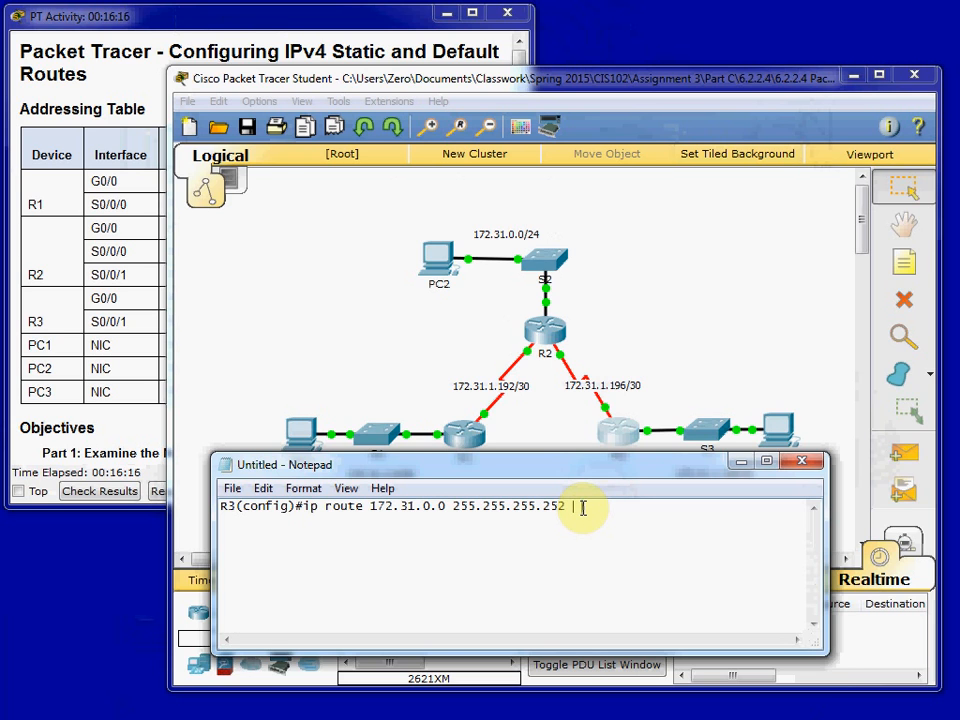
pyautogui.write('s0')
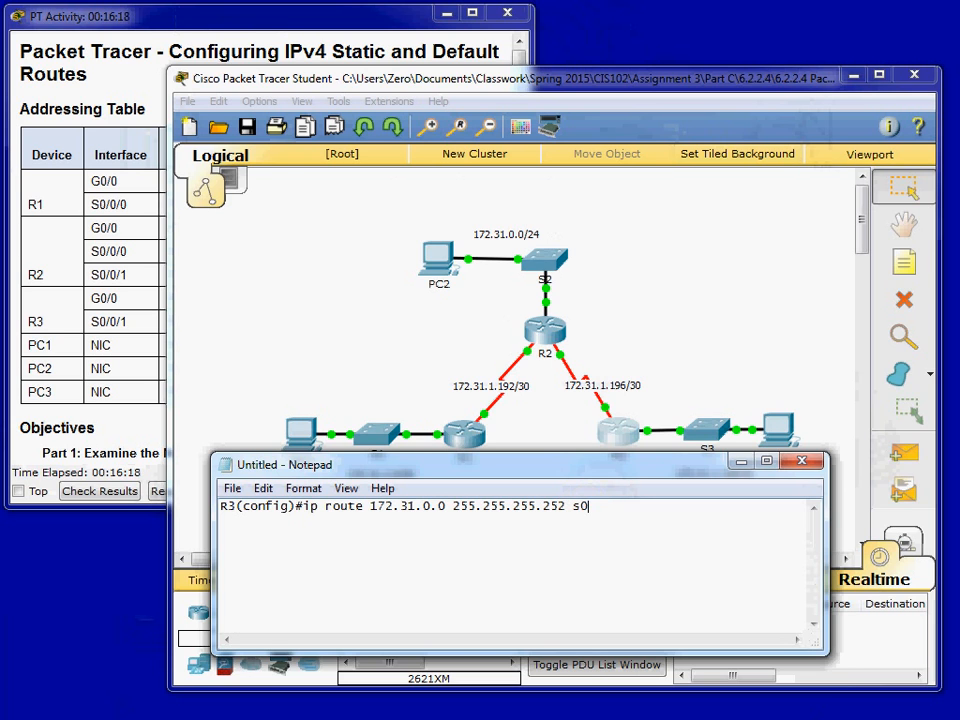
pyautogui.write('/0/1 172.31.1.197')
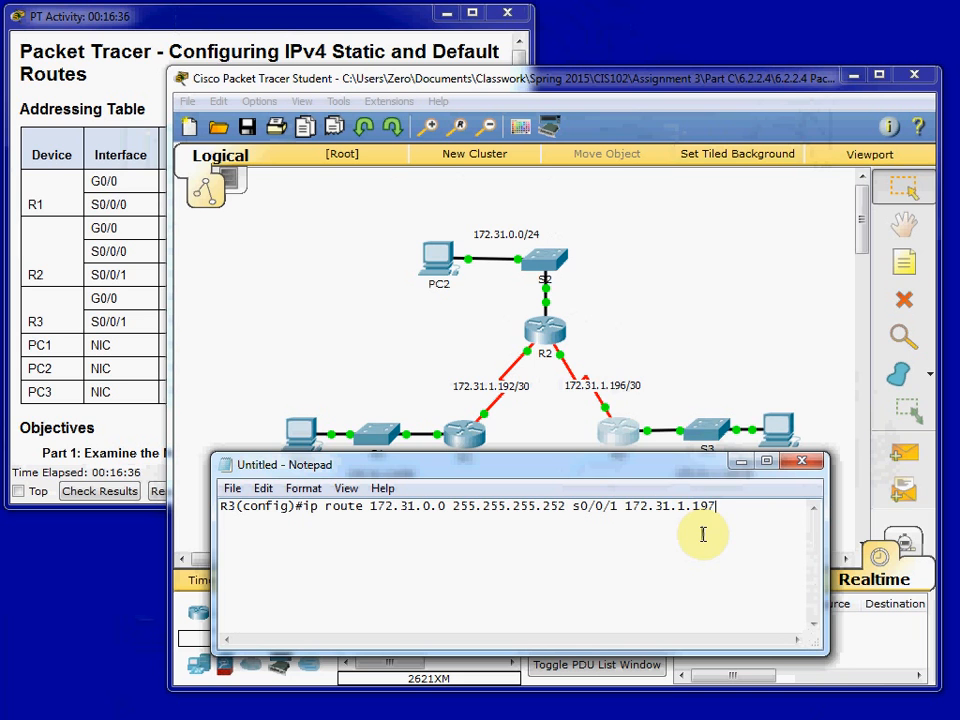
# - Move Notepad below the topology to review the complete route command, and close the draft without saving
pyautogui.moveTo(681, 467); pyautogui.dragTo(705, 501)
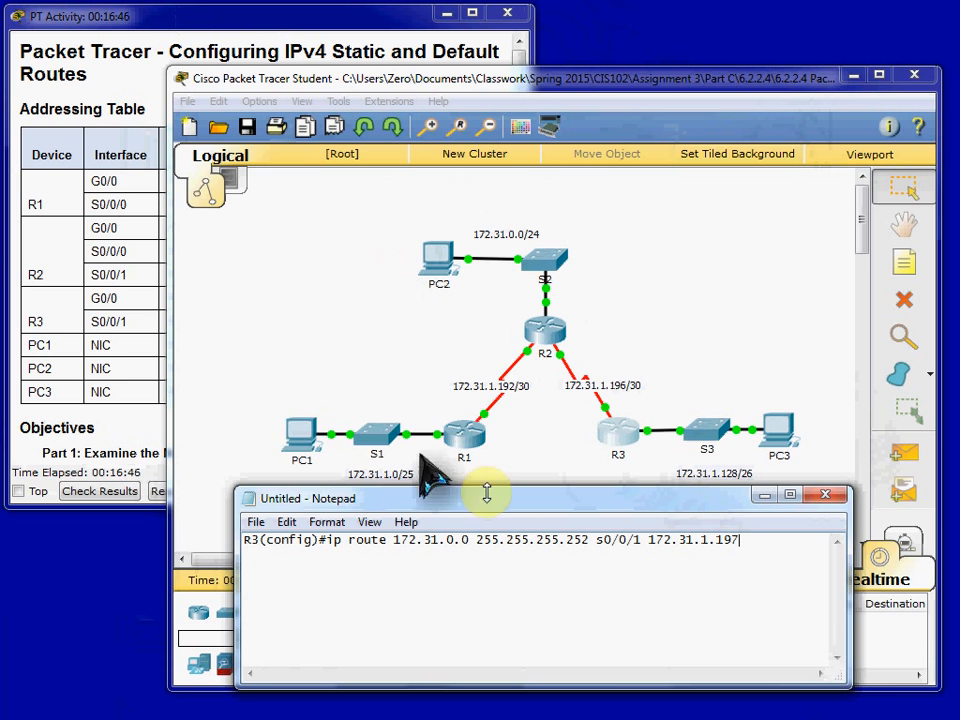
pyautogui.moveTo(762, 541); pyautogui.dragTo(261, 559)
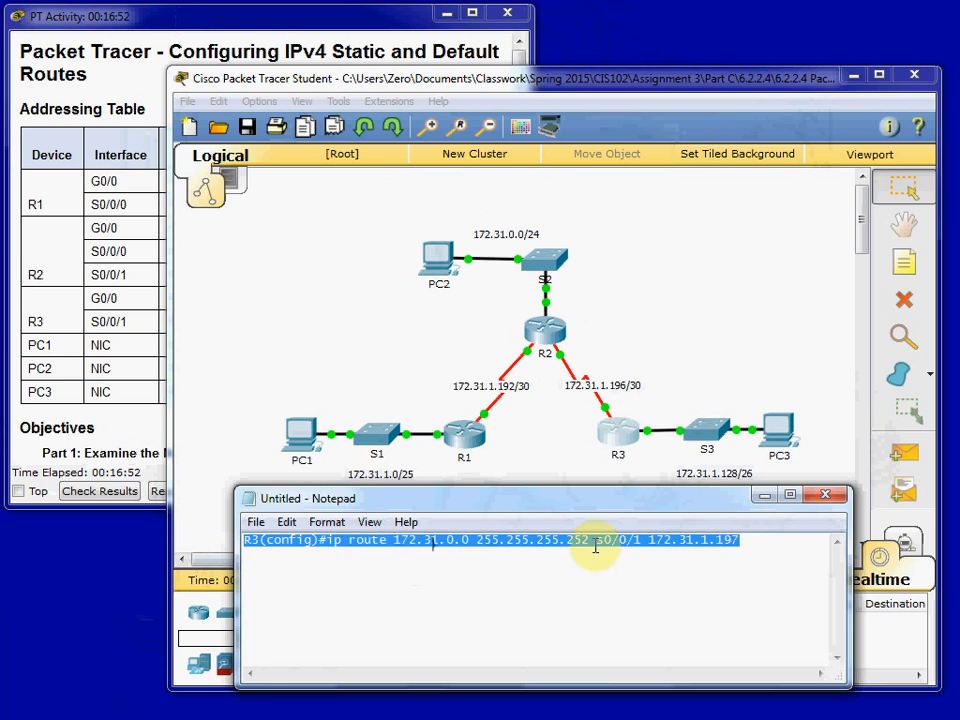
pyautogui.click(756, 545)
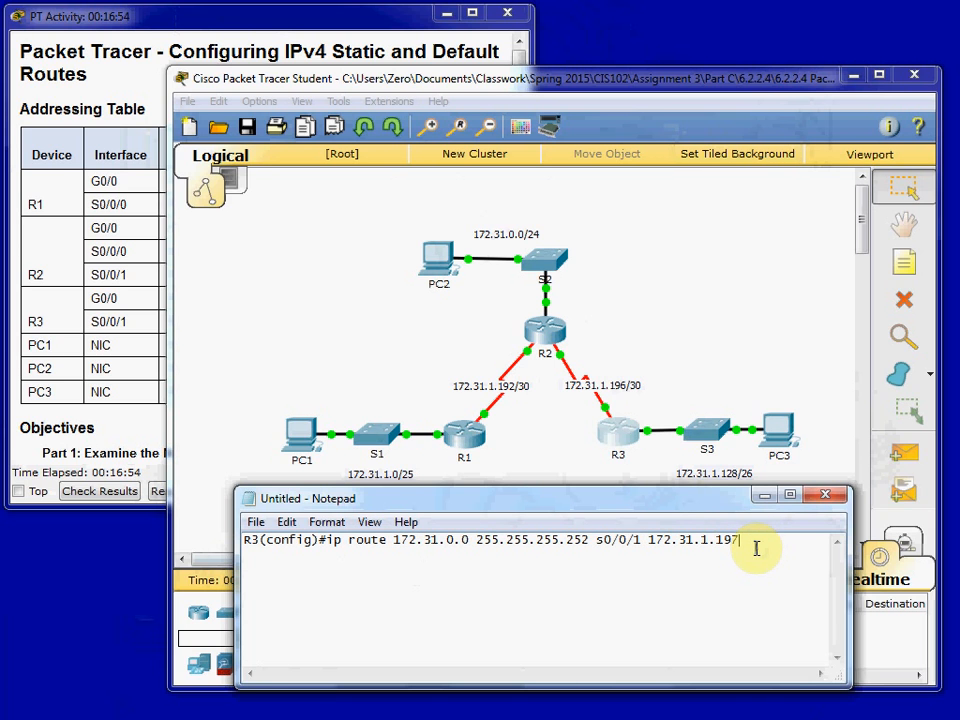
pyautogui.click(826, 494)
pyautogui.click(522, 372)
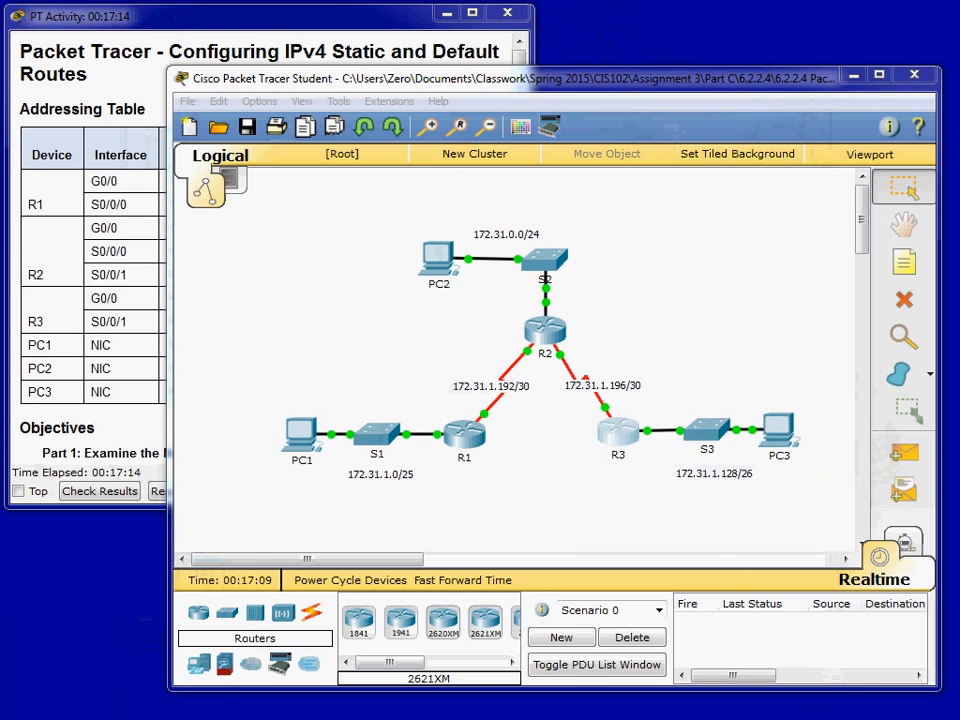
# - Write R3(config)#ip route 172.31.1.192 255.255.255.252 in the blank Notepad document
pyautogui.click(388, 564)
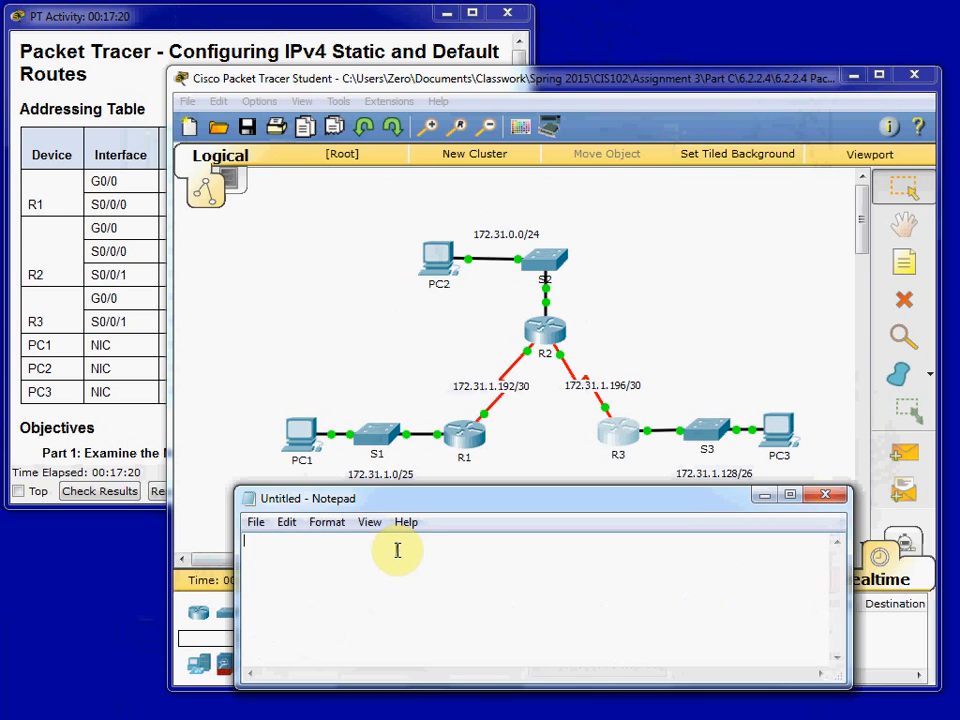
pyautogui.write('R3')
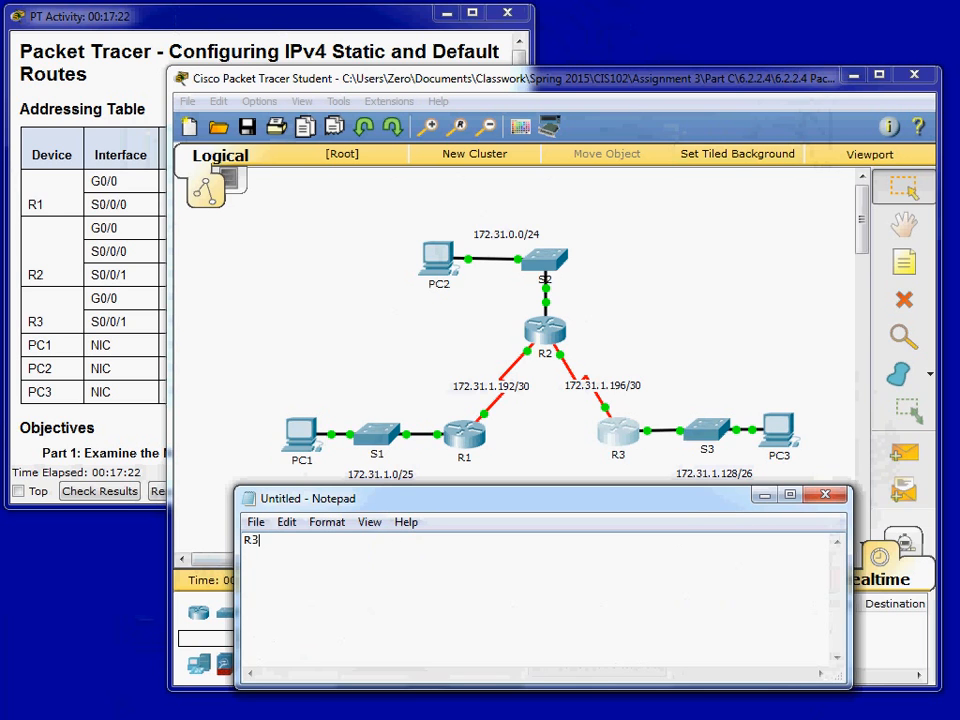
pyautogui.write('(config)#')
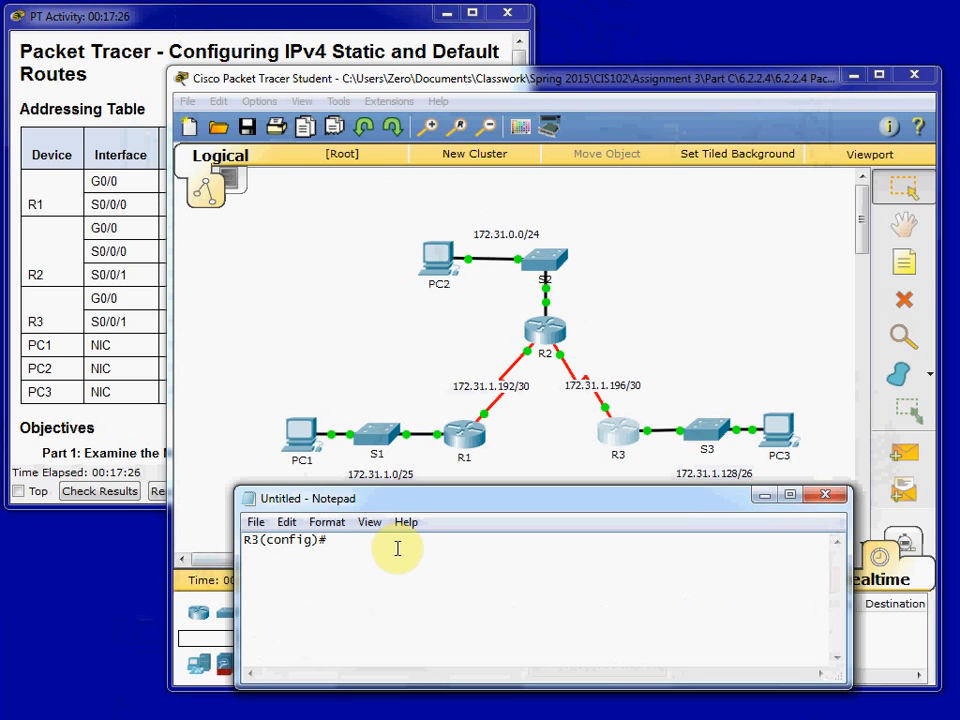
pyautogui.write('ip route ')
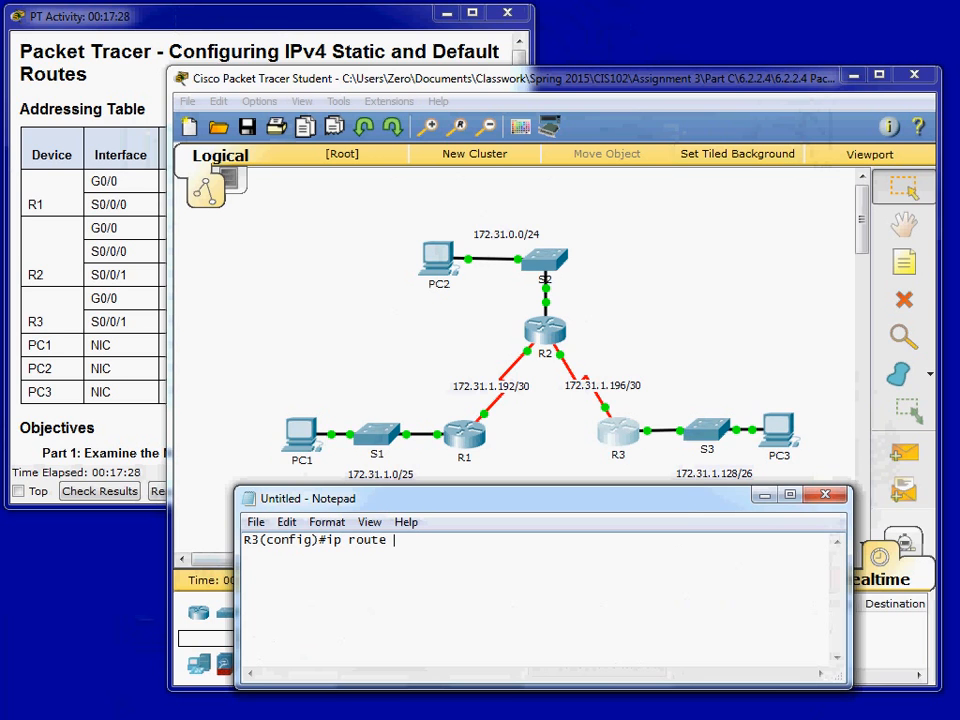
pyautogui.write('172.31.1.192 255')
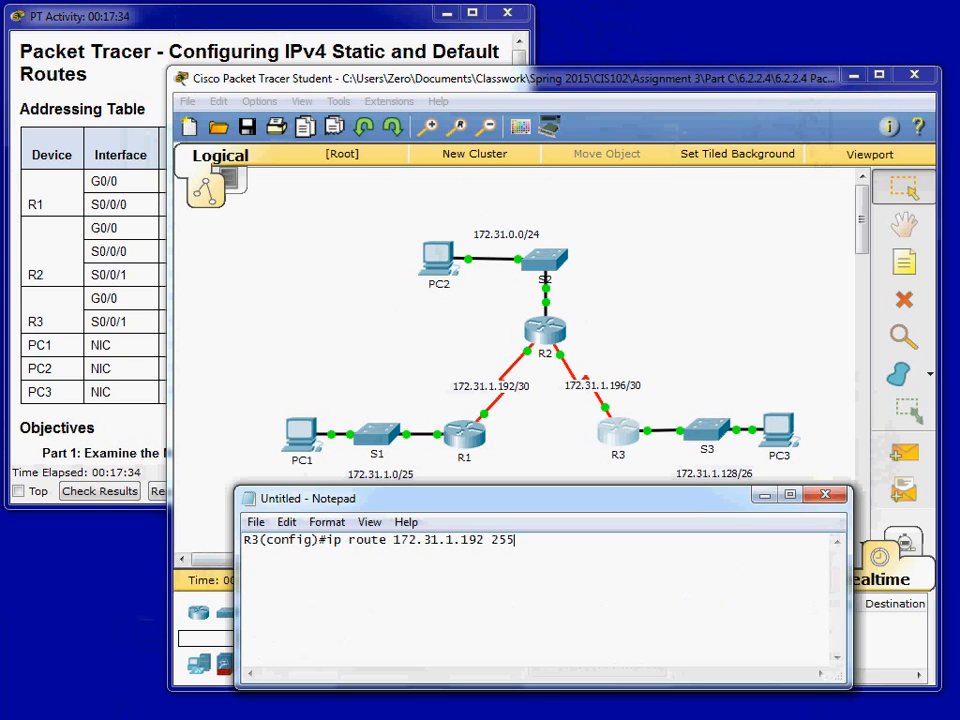
pyautogui.write('.255.255.252')
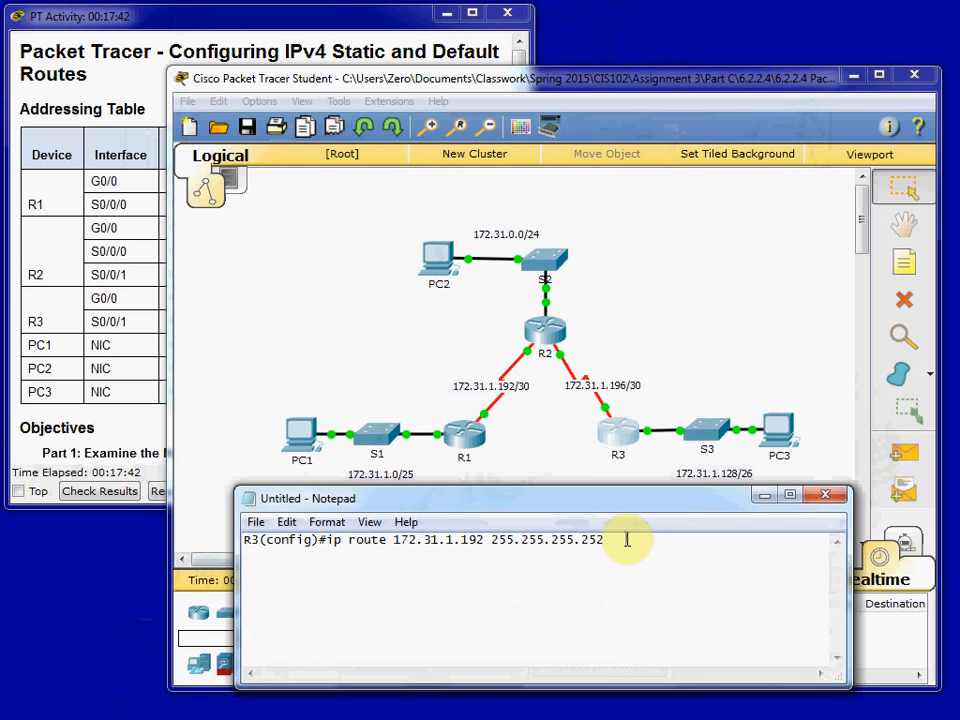
pyautogui.write(' s0/0/')
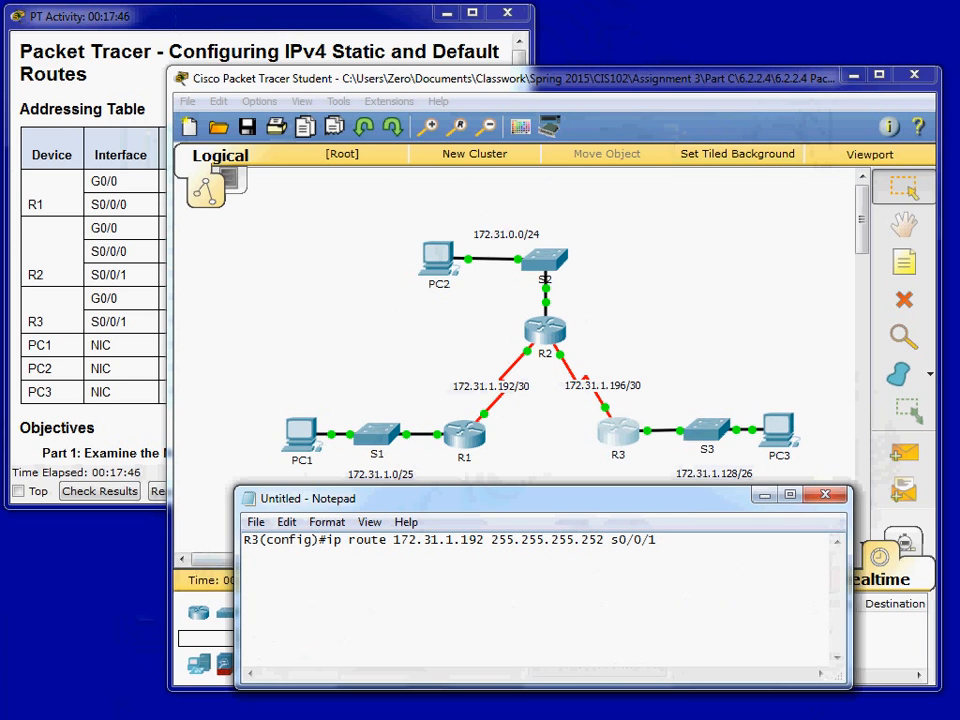
pyautogui.write('1 172.31.1.197')
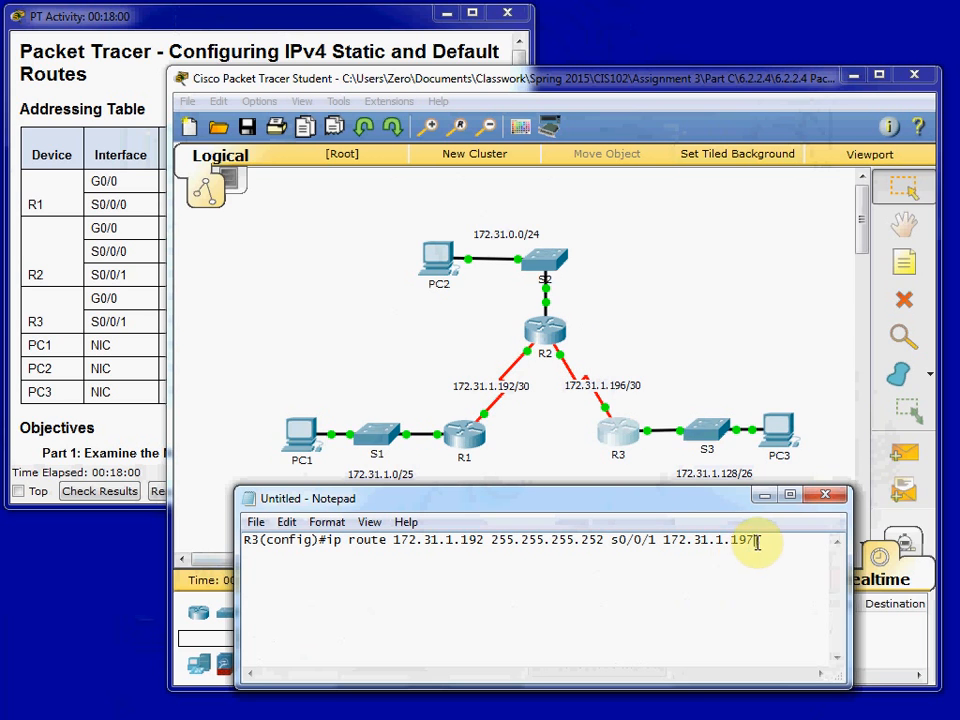
# - Replace the drafted Notepad line with ip route 172.31.1.0 as the start of a new static route
pyautogui.moveTo(782, 548); pyautogui.dragTo(231, 561)
pyautogui.press('Delete')
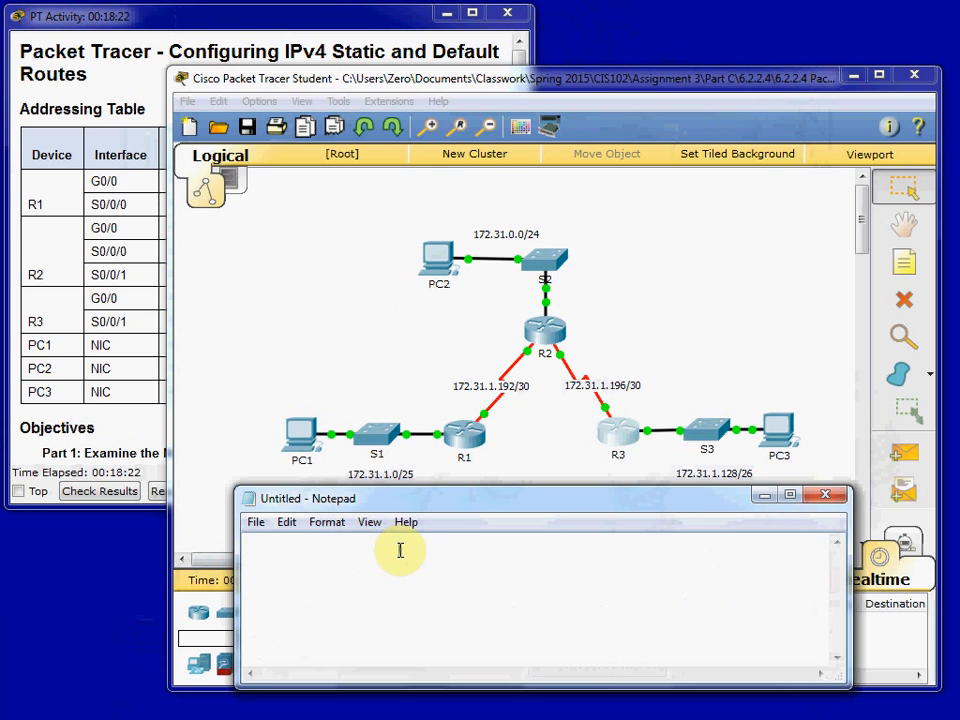
pyautogui.write('ip con')
pyautogui.press('BackSpace')
pyautogui.press('BackSpace')
pyautogui.write('rou')
pyautogui.press('BackSpace')
pyautogui.press('BackSpace')
pyautogui.press('BackSpace')
pyautogui.press('BackSpace')
pyautogui.write('route 172.31.1.0 ')
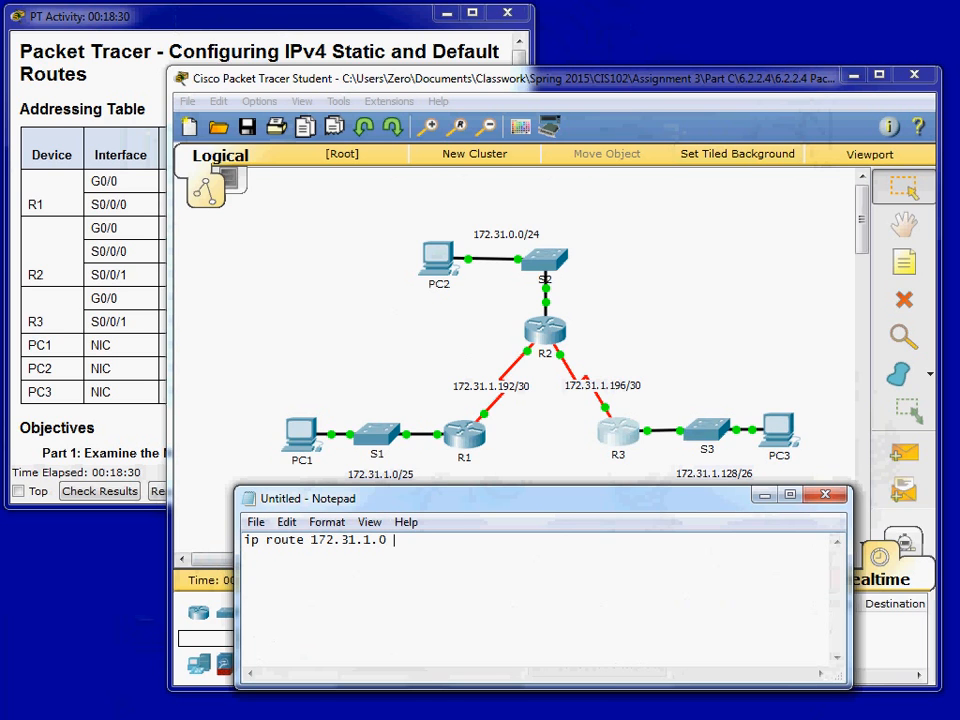
pyautogui.write('255.255.255.128 s0/0/1')
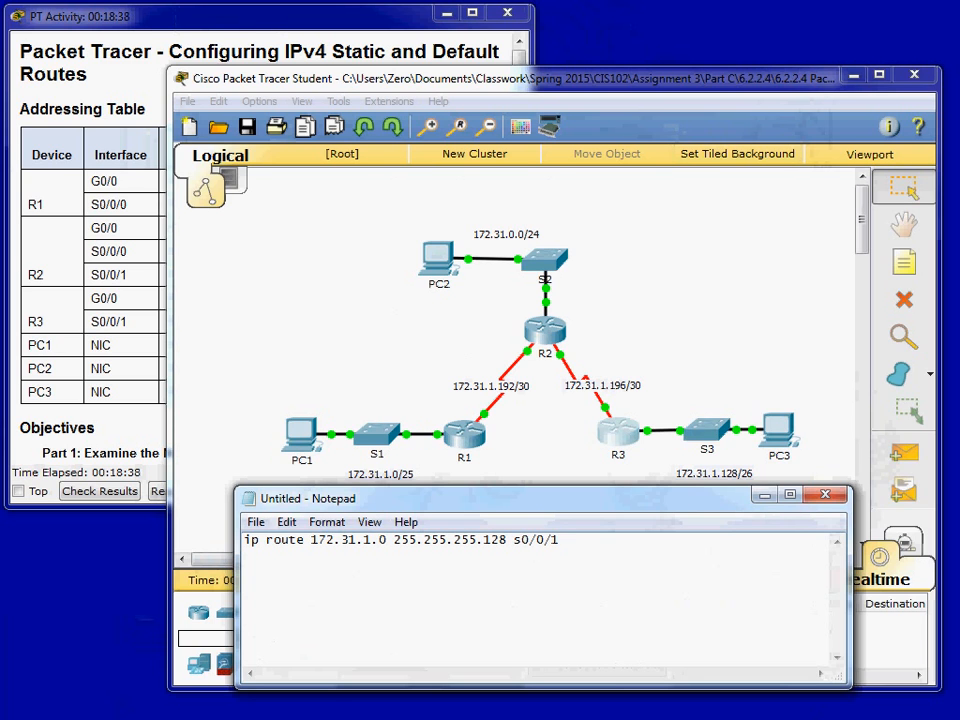
pyautogui.write(' 172.31.1.197')
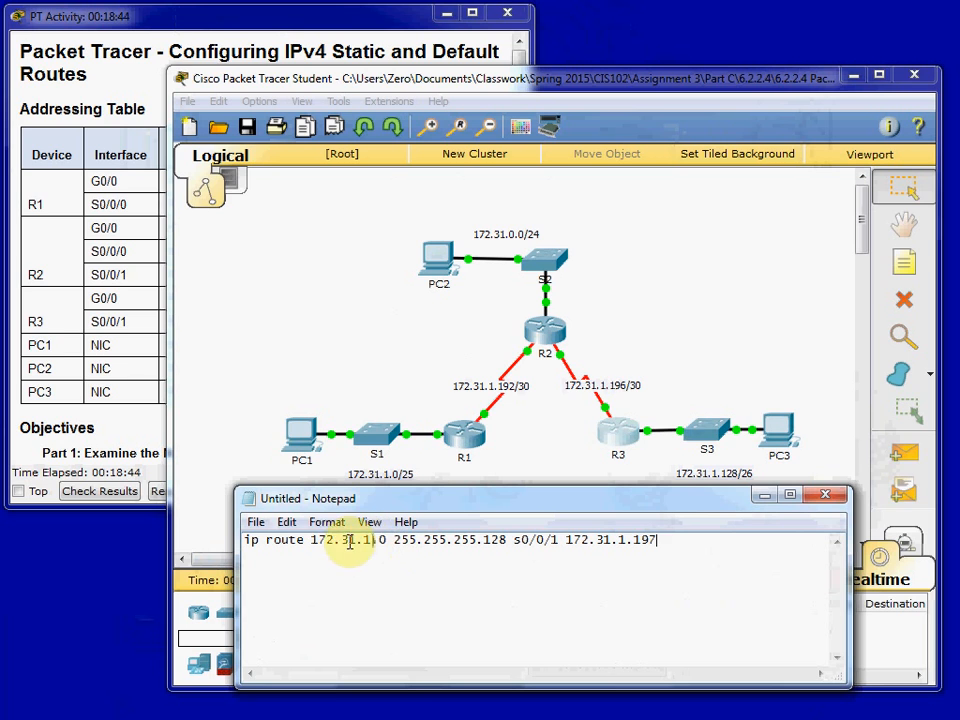
# - Review the drafted route's destination, exit interface and next hop against the topology, and close Notepad without saving
pyautogui.moveTo(313, 541); pyautogui.dragTo(559, 541)
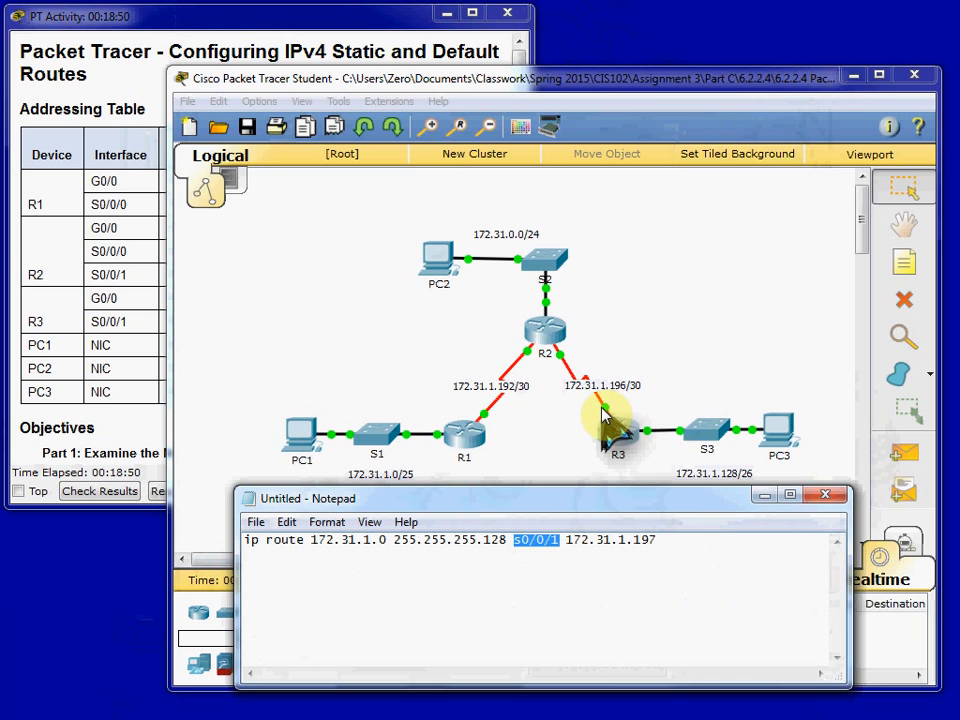
pyautogui.moveTo(571, 540); pyautogui.dragTo(668, 538)
pyautogui.click(668, 538)
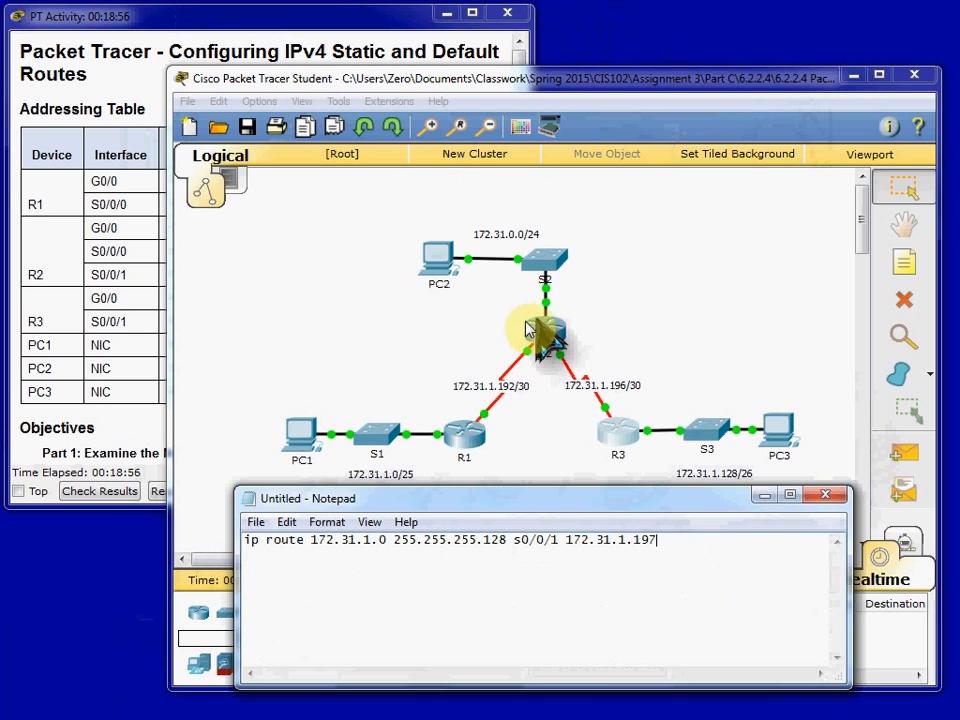
pyautogui.hotkey('alt', 'Tab')
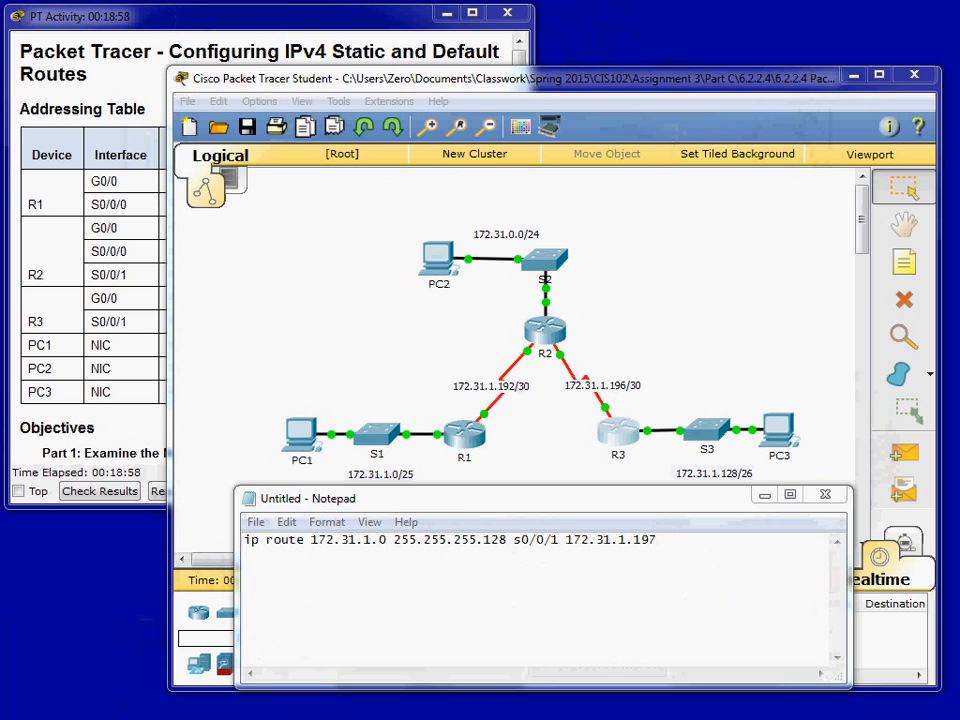
pyautogui.click(722, 545)
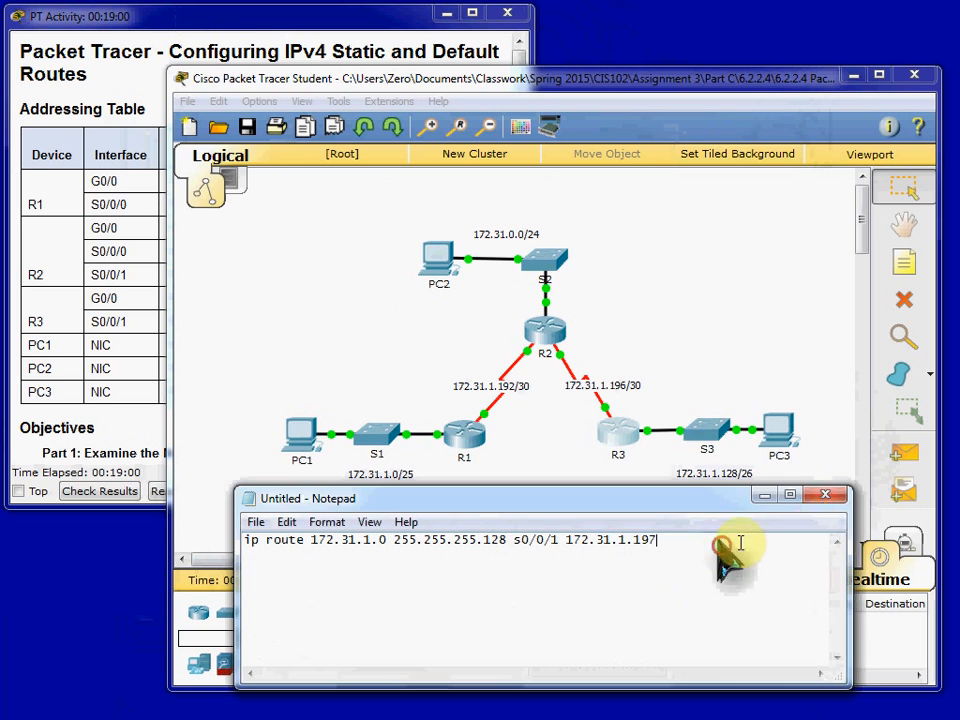
pyautogui.click(829, 498)
pyautogui.click(523, 375)
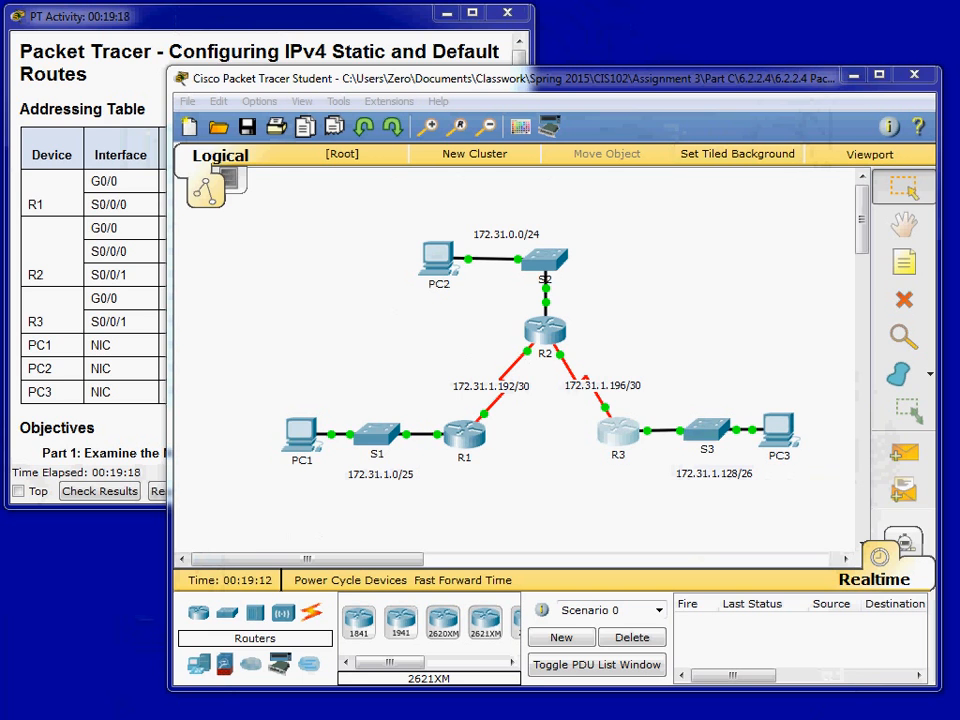
# - List the verification commands 1) show ip route and 2) show ip route static in a blank Notepad document
pyautogui.click(350, 568)
pyautogui.write('1) show ip ')
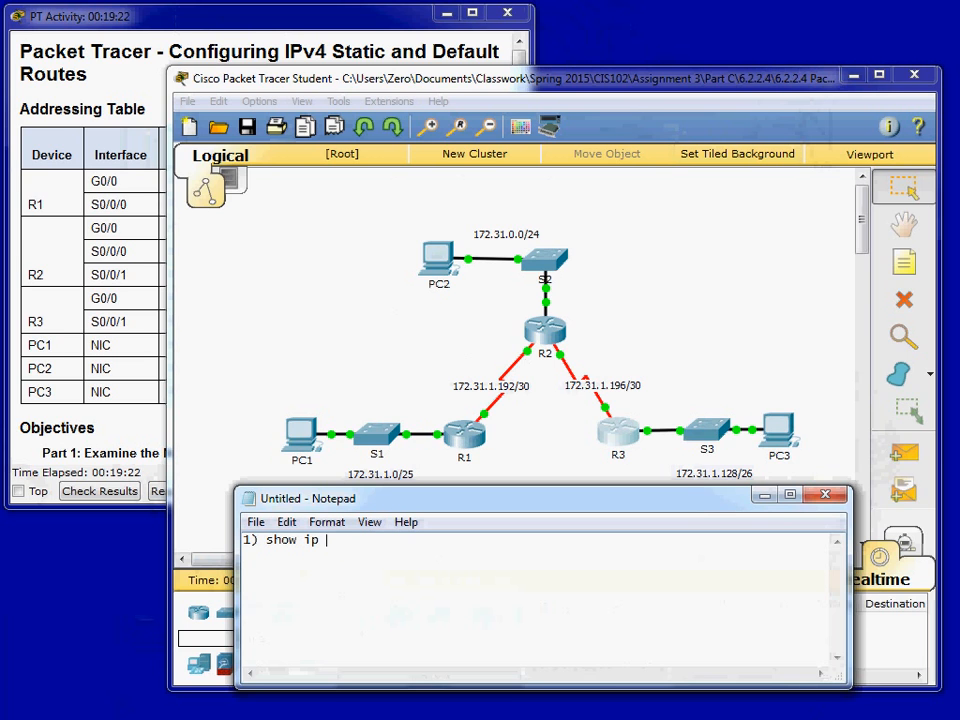
pyautogui.write('route2) show i')
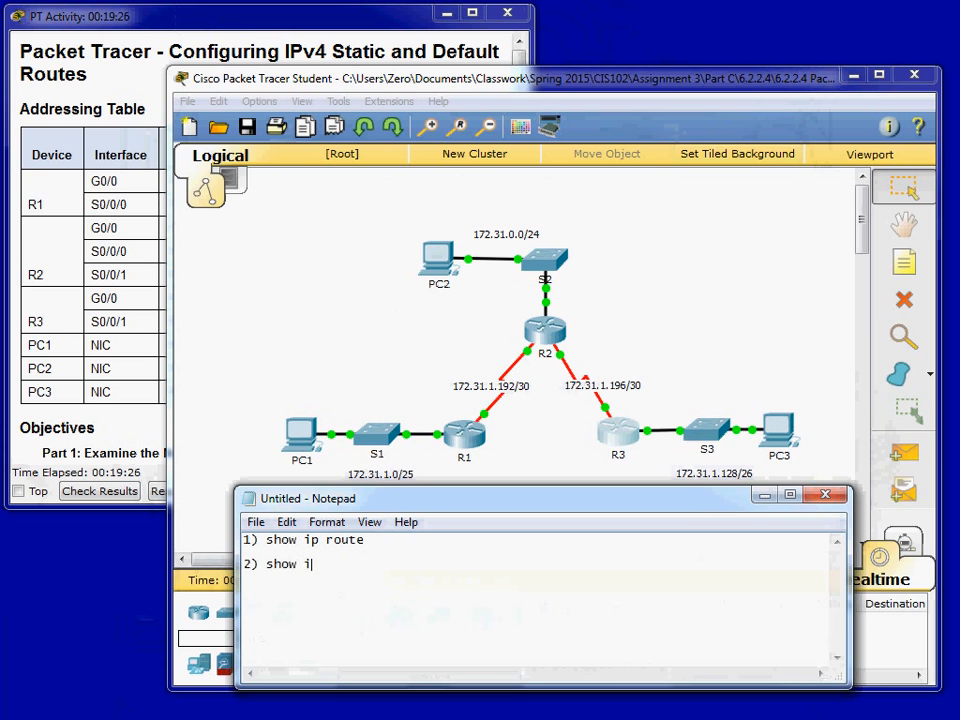
pyautogui.write('p route static')
pyautogui.write('3)')
# - Add 3) show ip route [Network] to the Notepad list, with a blank line above it
pyautogui.press('BackSpace')
pyautogui.press('BackSpace')
pyautogui.press('BackSpace')
pyautogui.press('Return')
pyautogui.write('3) show ip route ')
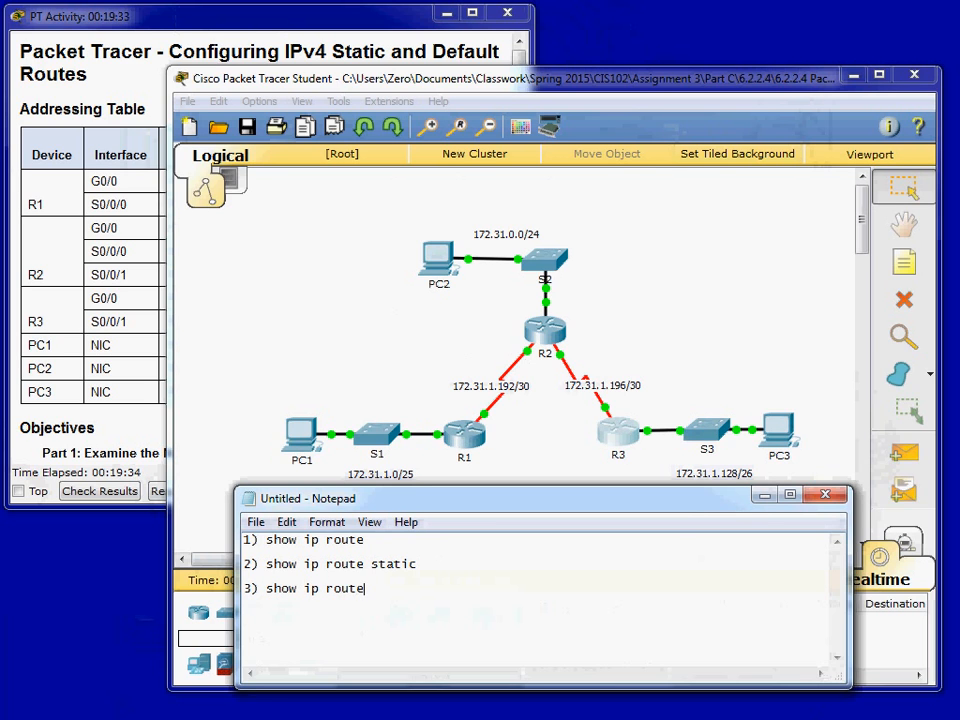
pyautogui.write('[Network')
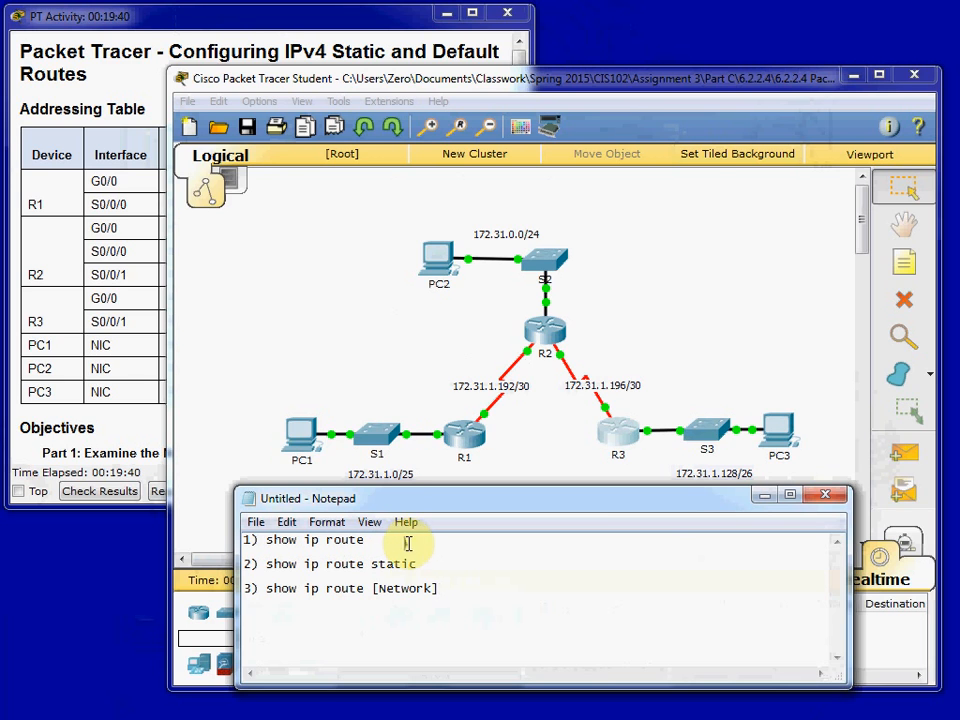
# - Review the three listed verification commands and close the Notepad document without saving
pyautogui.click(450, 561)
pyautogui.click(480, 603)
pyautogui.moveTo(477, 605); pyautogui.dragTo(204, 525)
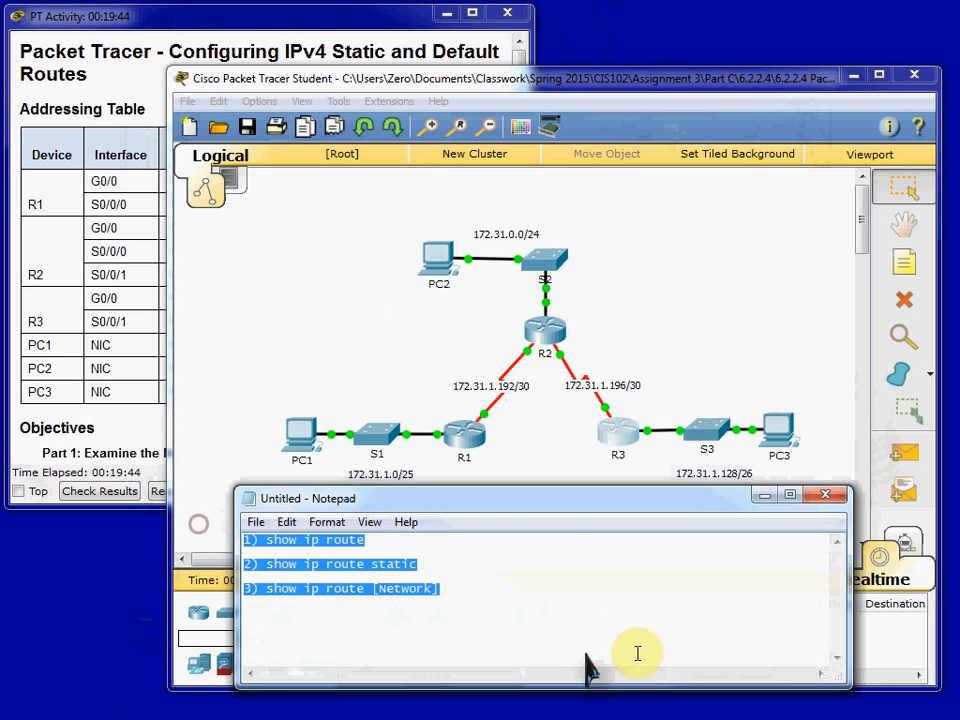
pyautogui.click(825, 495)
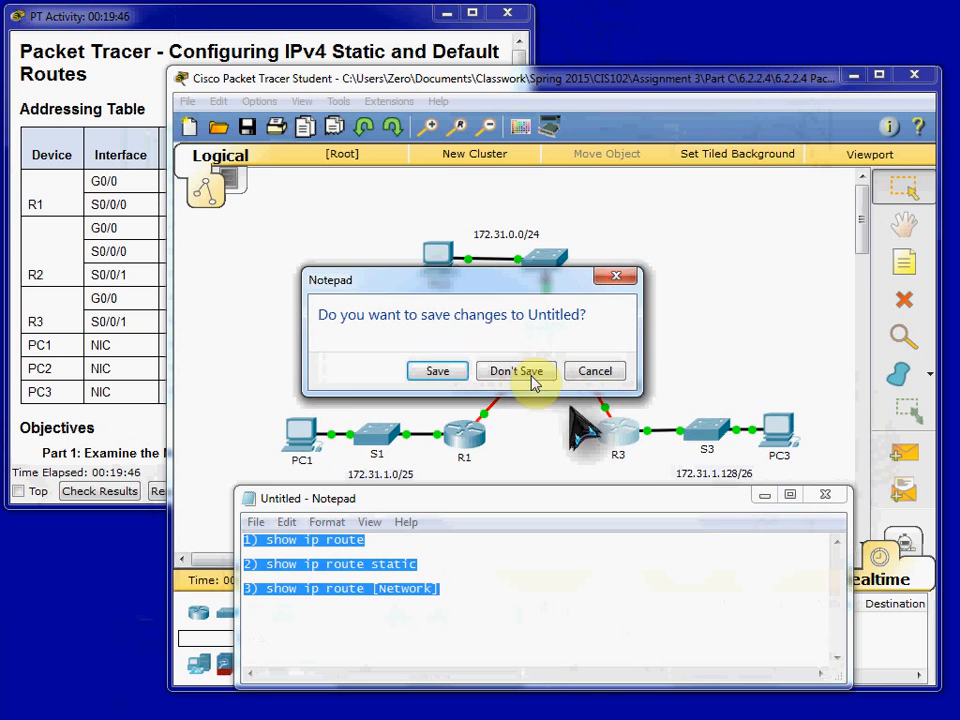
pyautogui.click(524, 372)
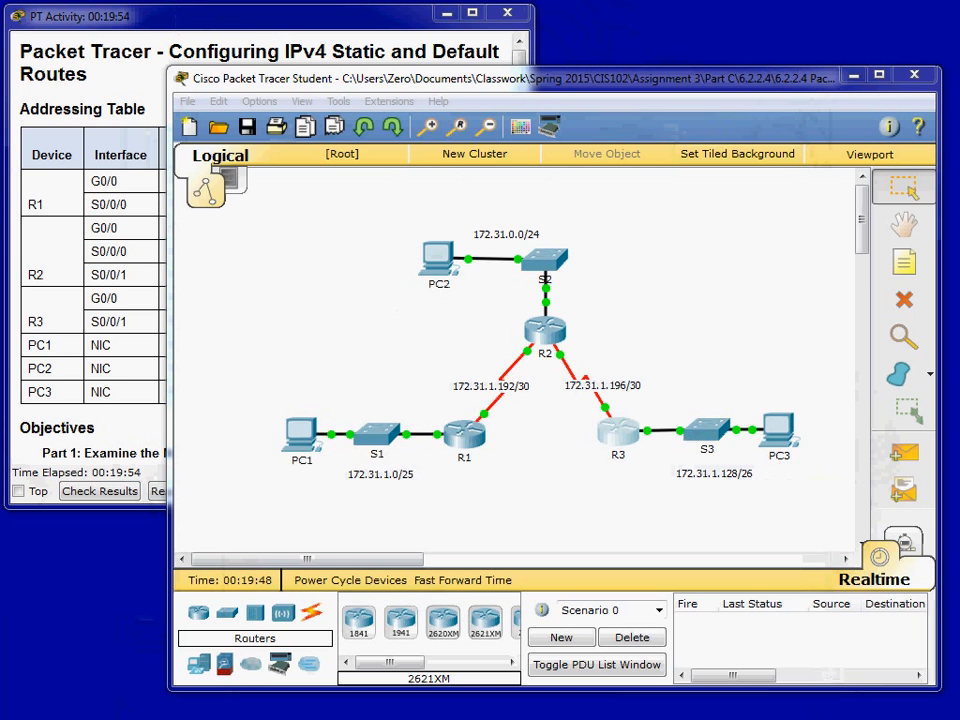
# - Run tracert 172.31.1.190 from the command prompt on PC1
pyautogui.click(305, 438)
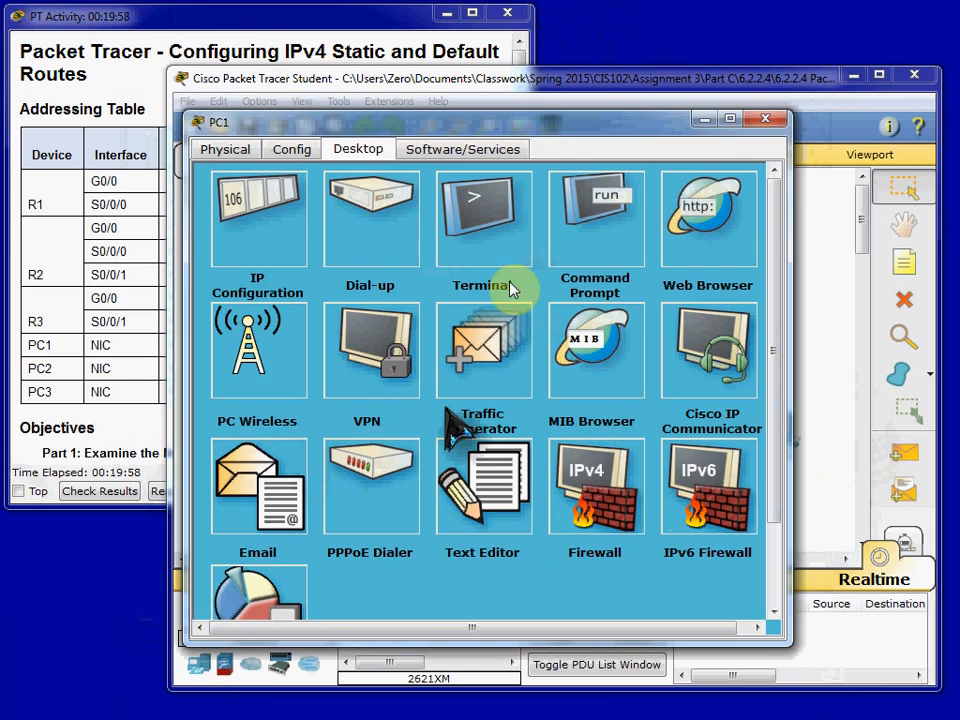
pyautogui.click(583, 206)
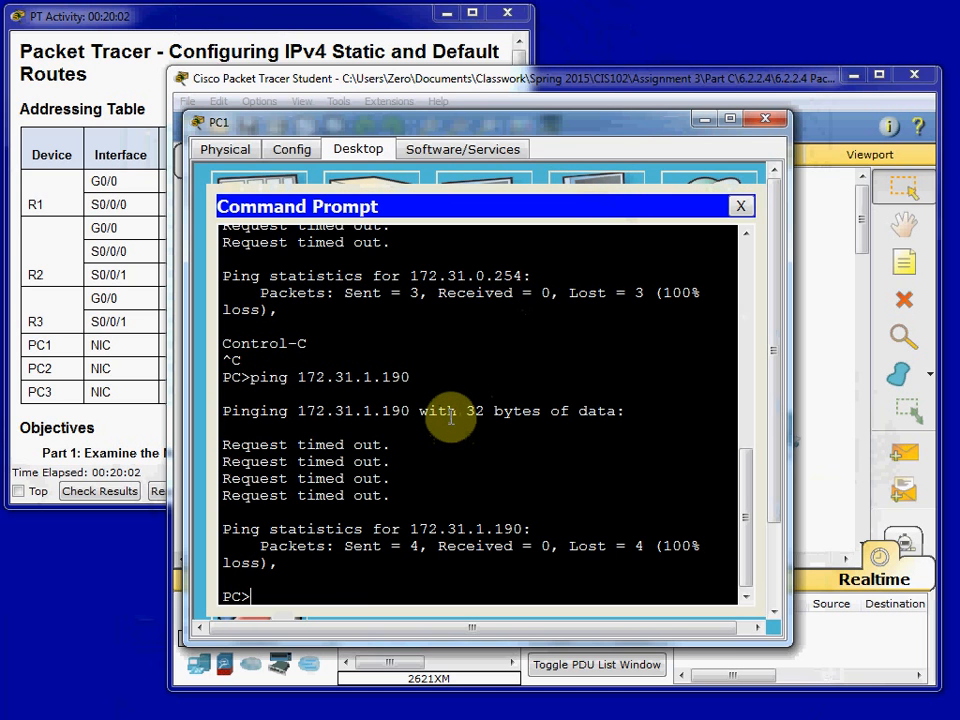
pyautogui.write('tracert')
pyautogui.press('BackSpace')
pyautogui.write('rt 172.31.1.190')
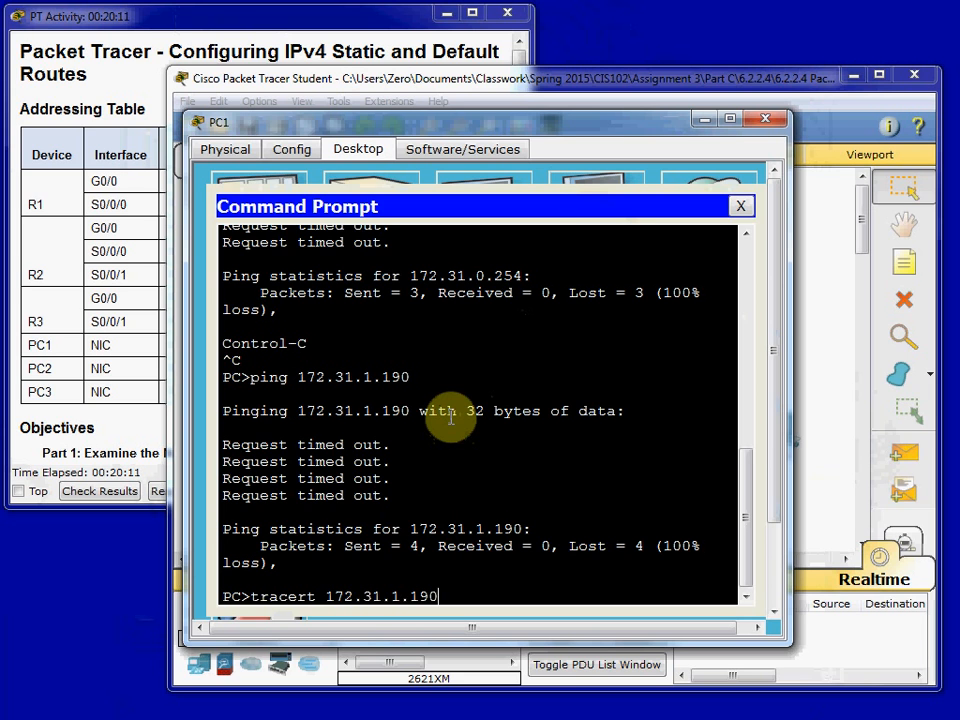
pyautogui.press('Return')
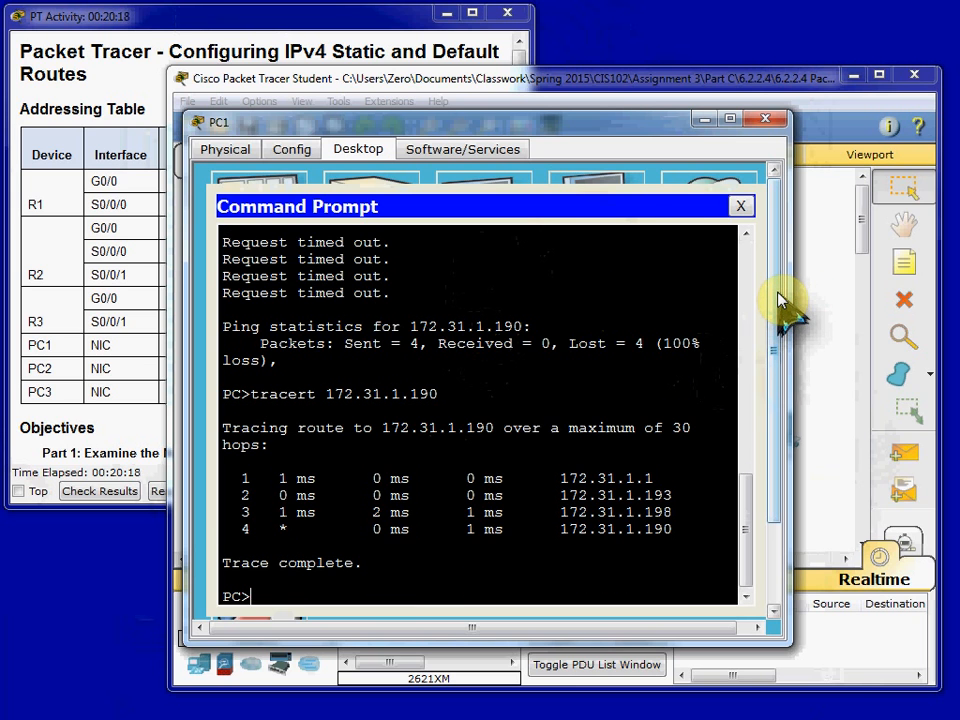
# - Examine each hop of the trace from PC1 to PC3 and close the PC1 window
pyautogui.moveTo(240, 478); pyautogui.dragTo(648, 478)
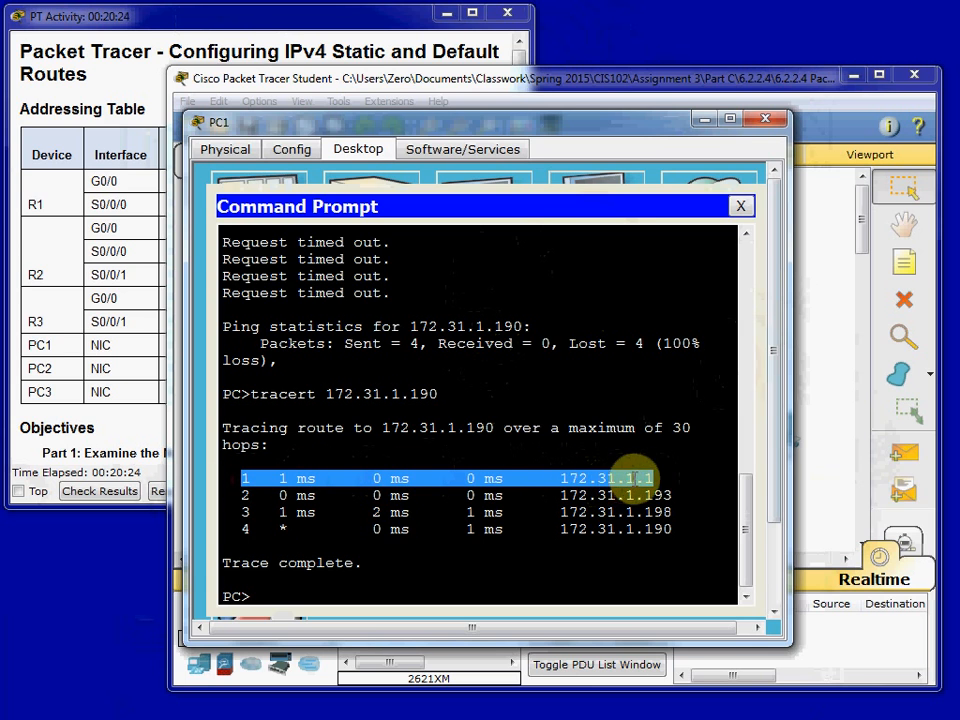
pyautogui.moveTo(240, 495); pyautogui.dragTo(665, 493)
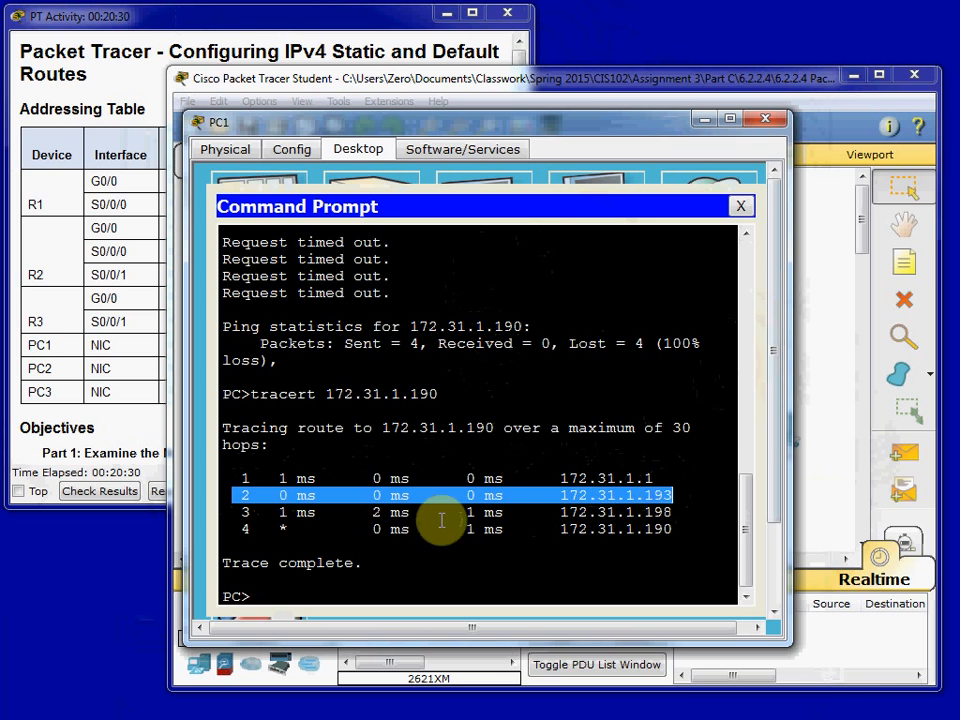
pyautogui.moveTo(245, 512); pyautogui.dragTo(660, 512)
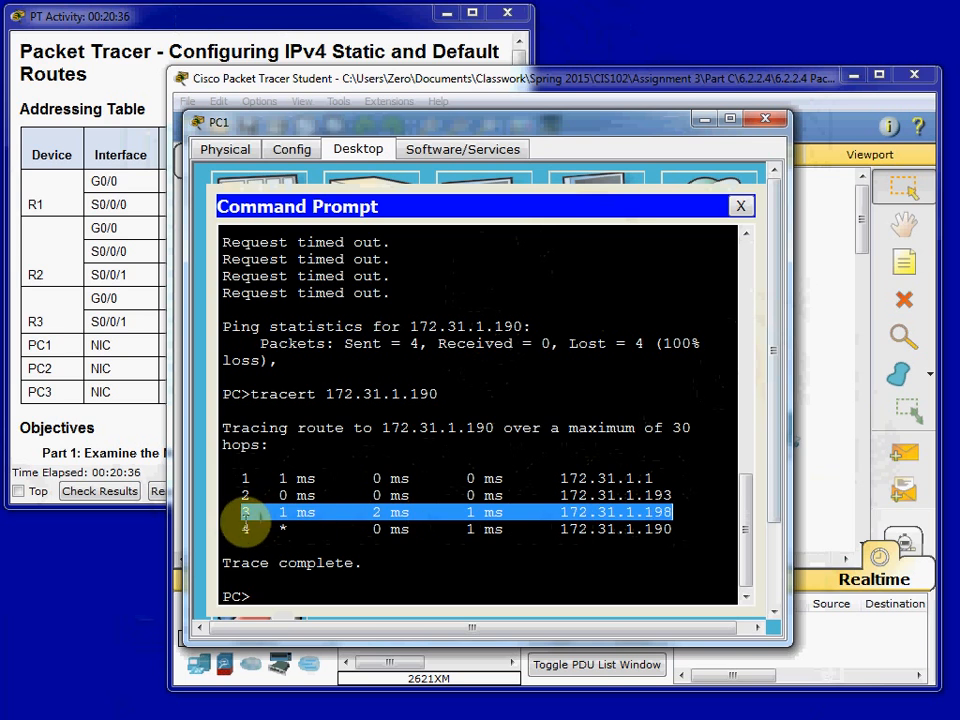
pyautogui.moveTo(237, 528); pyautogui.dragTo(677, 533)
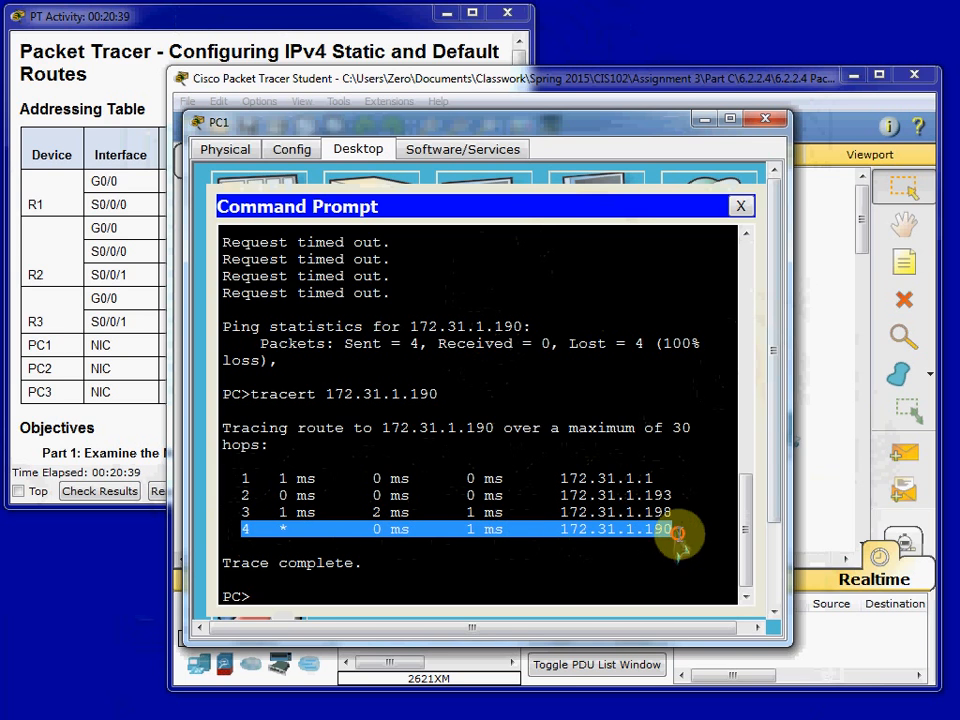
pyautogui.click(548, 560)
pyautogui.moveTo(621, 140)
pyautogui.mouseDown()
pyautogui.moveTo(493, 510)
pyautogui.moveTo(439, 506)
pyautogui.moveTo(433, 495)
pyautogui.moveTo(536, 396)
pyautogui.moveTo(630, 160)
pyautogui.mouseUp()
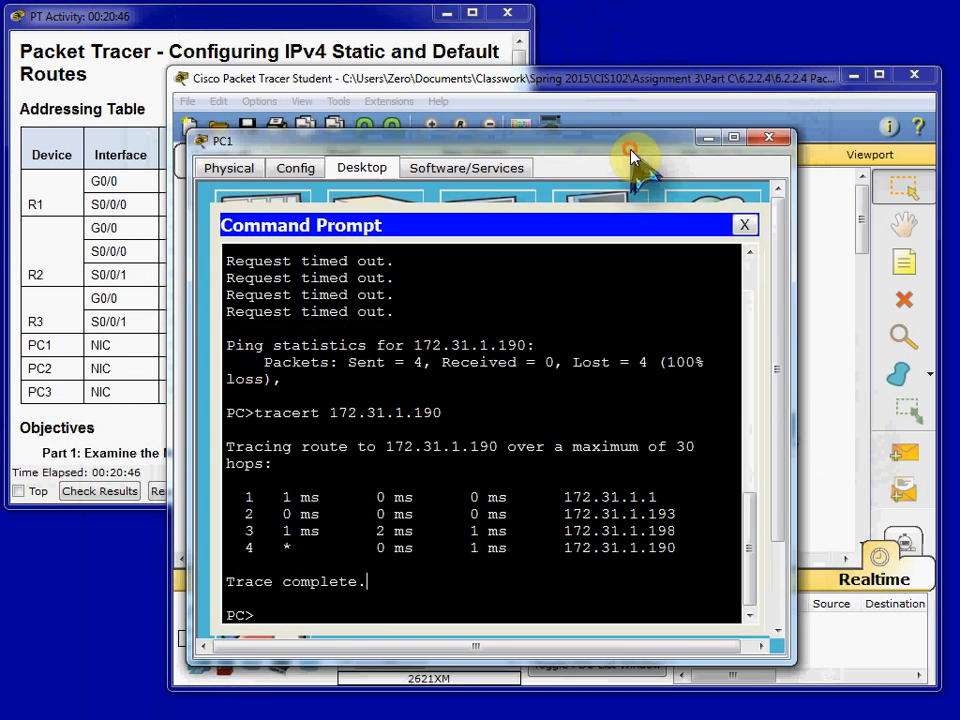
pyautogui.click(767, 137)
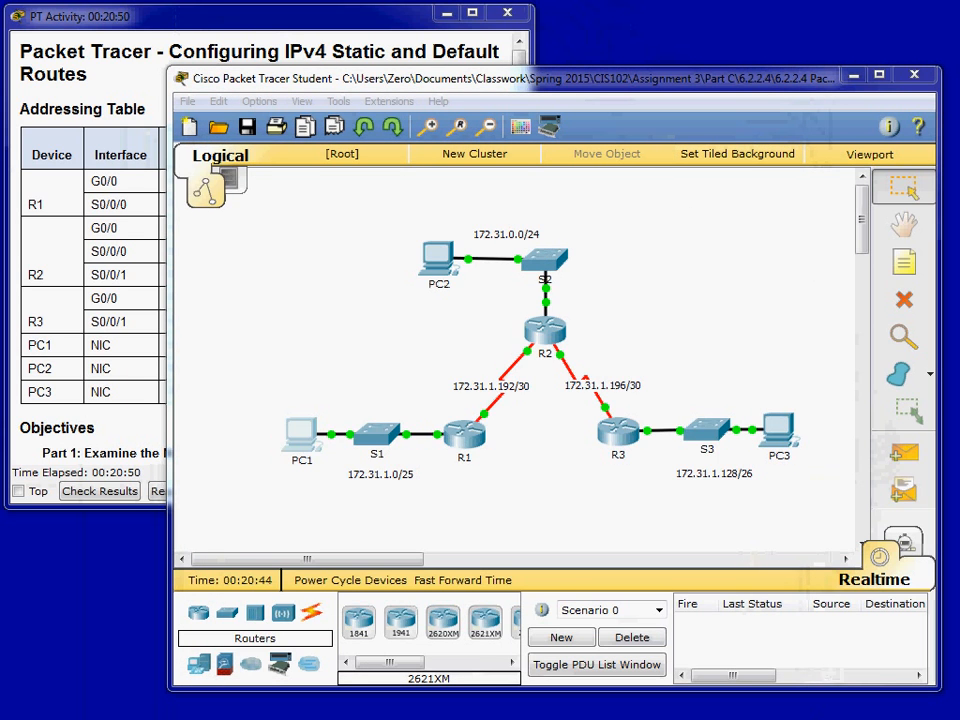
# - Bring up the activity instructions to check completion, close them, and exit Packet Tracer without saving
pyautogui.click(110, 405)
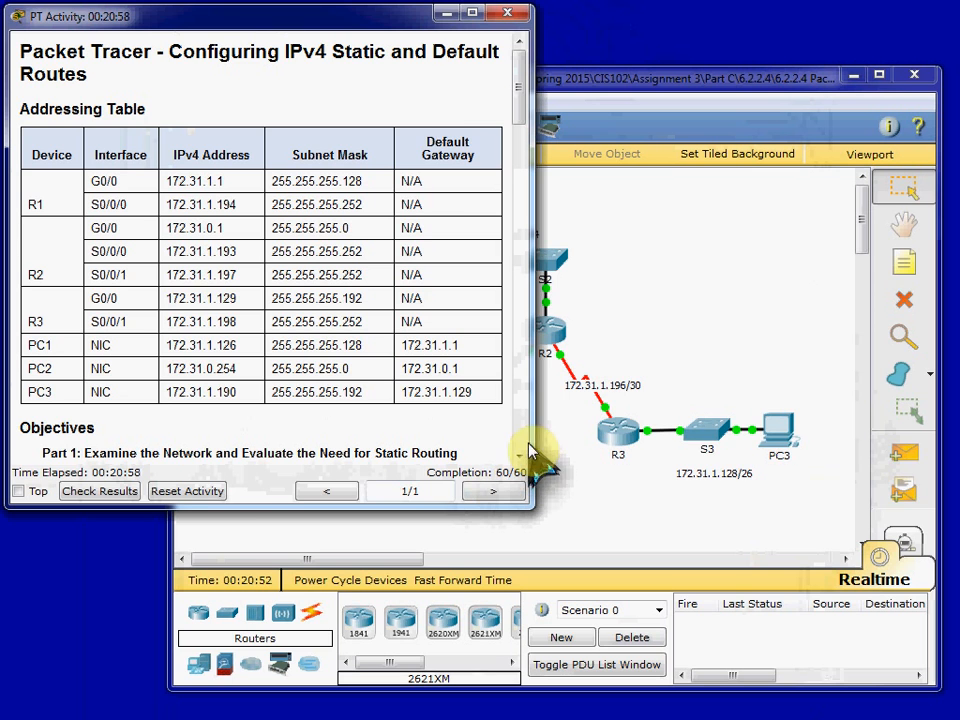
pyautogui.click(509, 13)
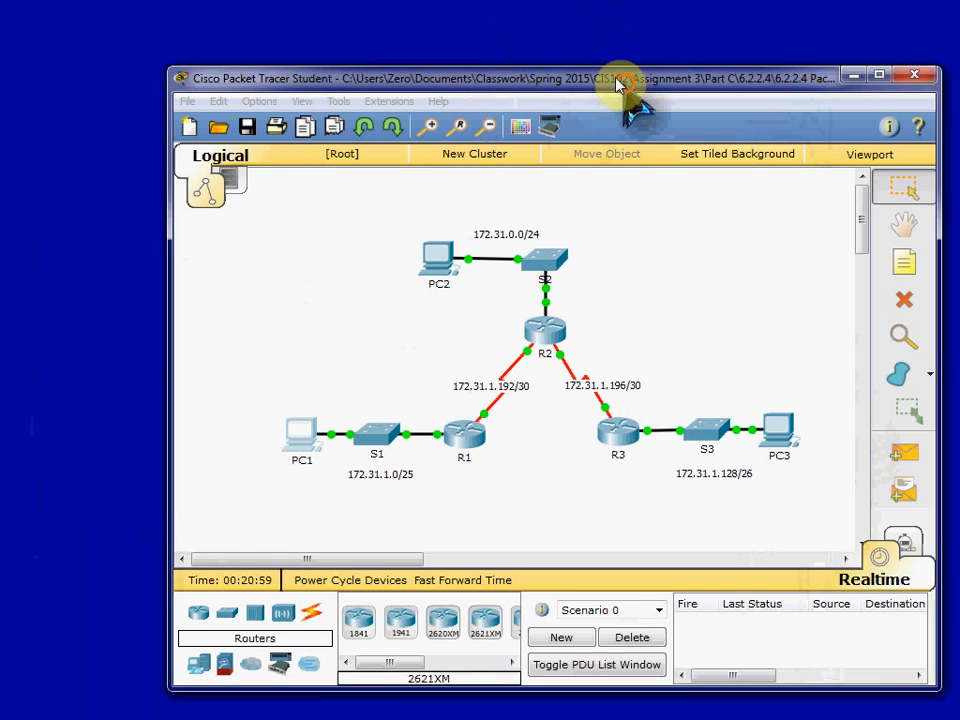
pyautogui.moveTo(625, 84); pyautogui.dragTo(578, 57)
pyautogui.click(864, 49)
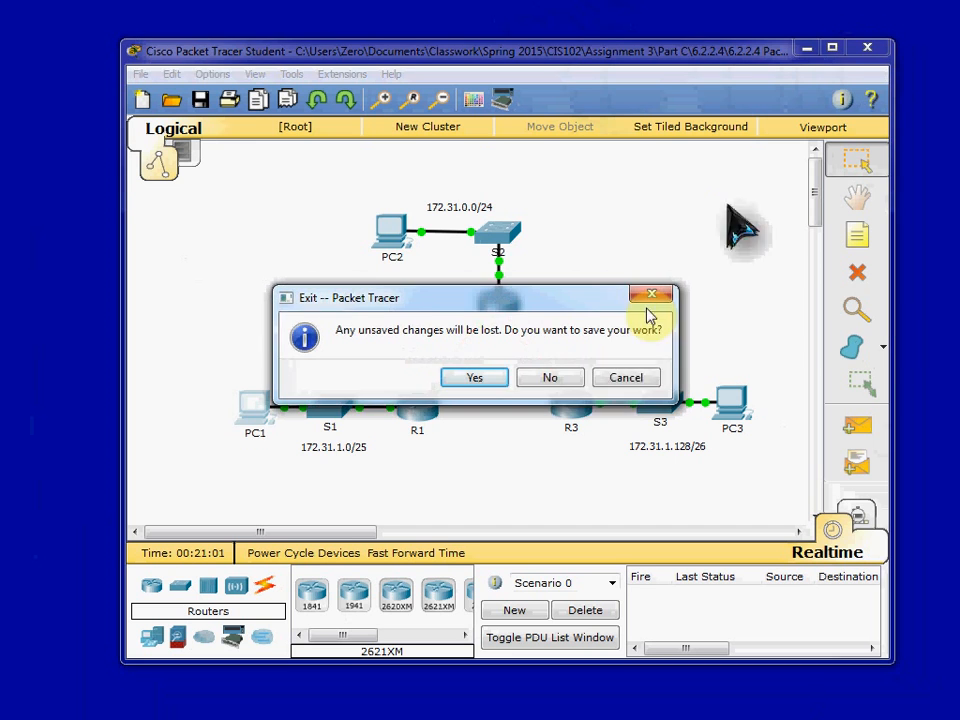
pyautogui.click(569, 382)
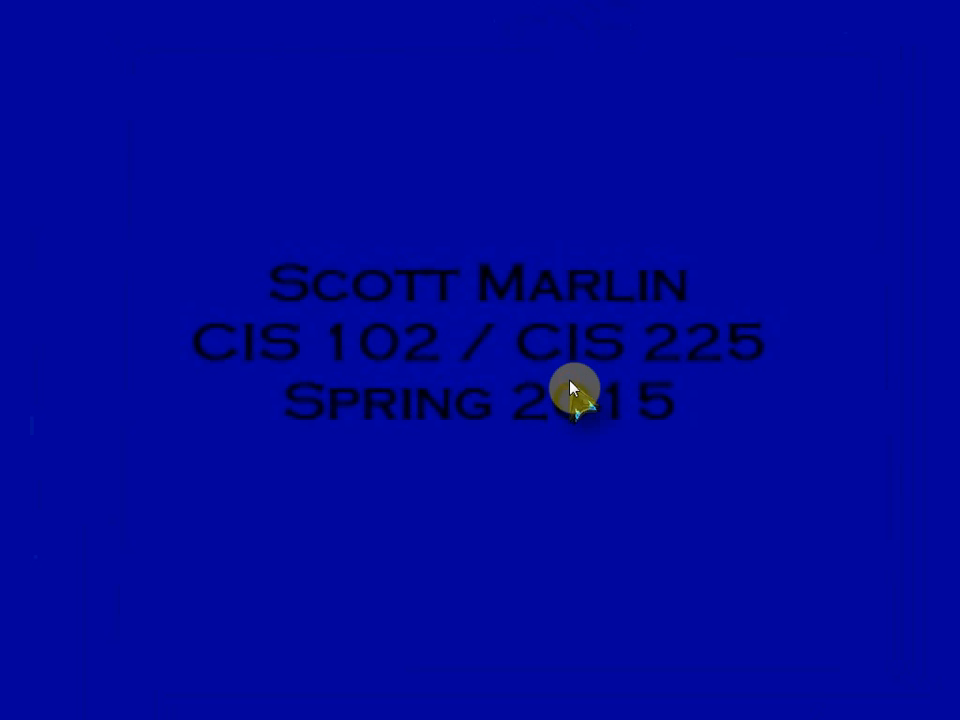